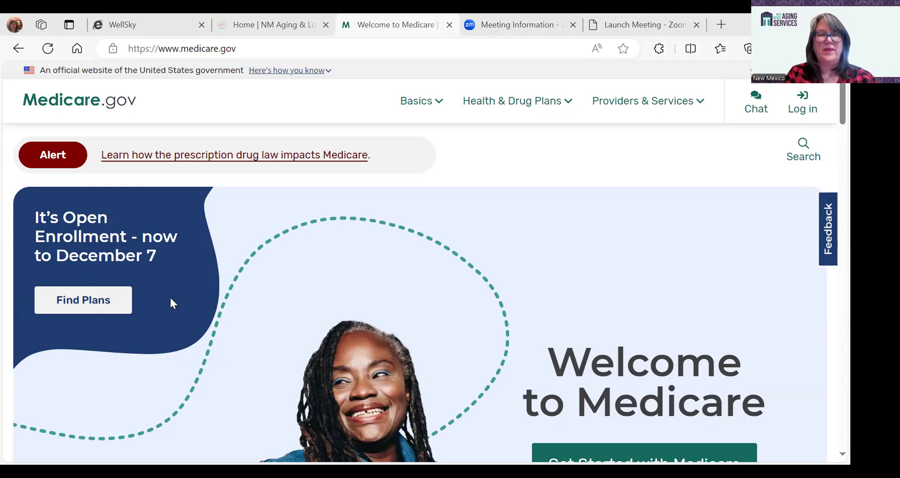
Open the Medicare plan finder and continue without logging in, using 2025 coverage and ZIP code 87305
scroll(171, 300, down, 2)
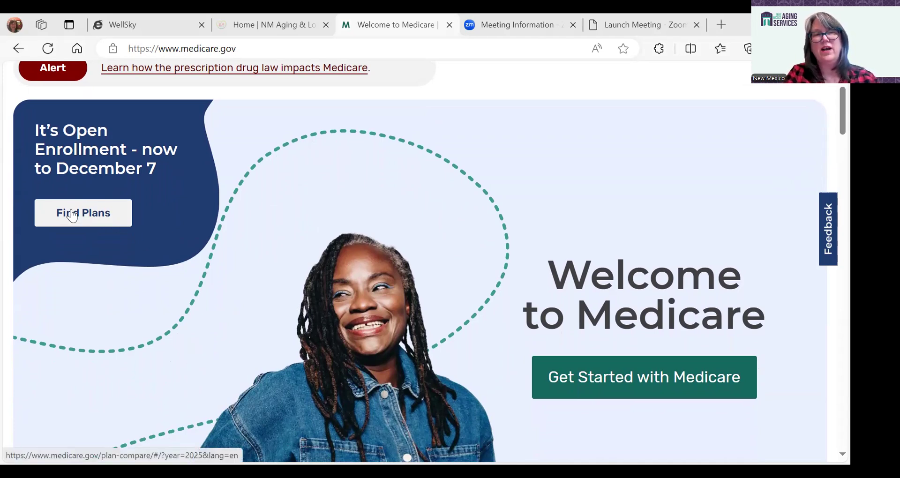
click(86, 222)
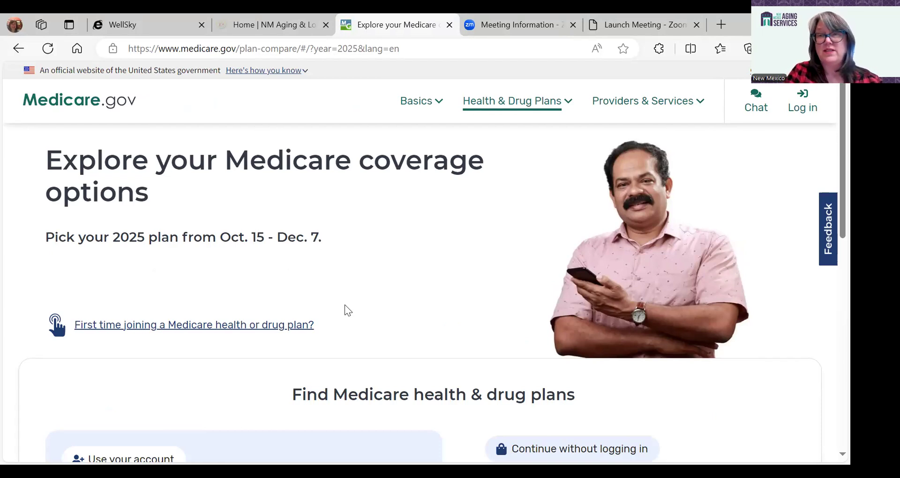
scroll(336, 307, down, 1)
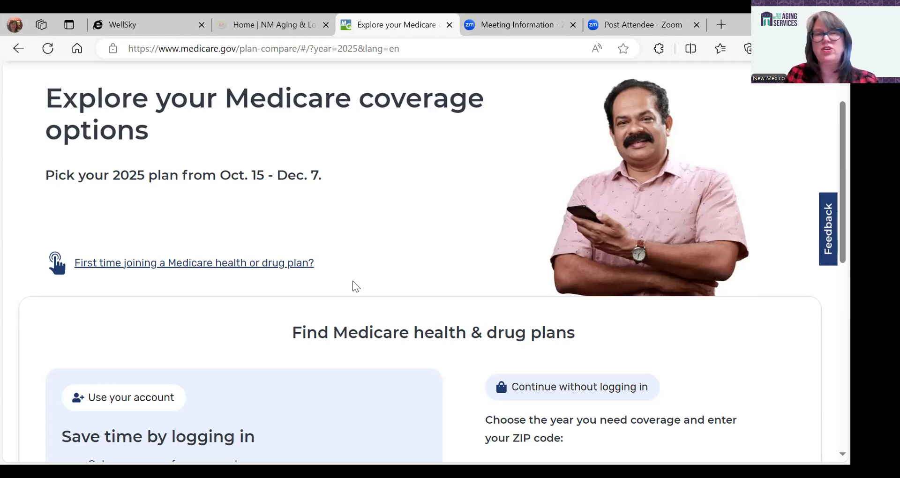
scroll(403, 254, down, 1)
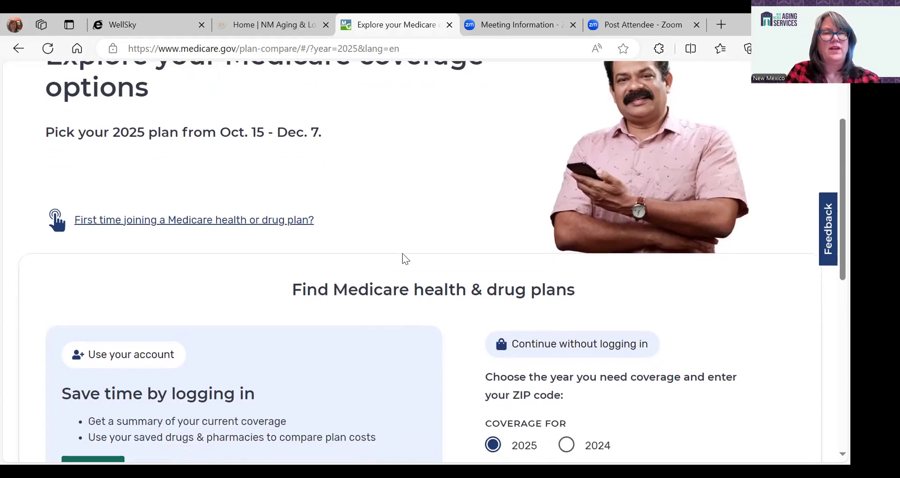
scroll(402, 254, down, 3)
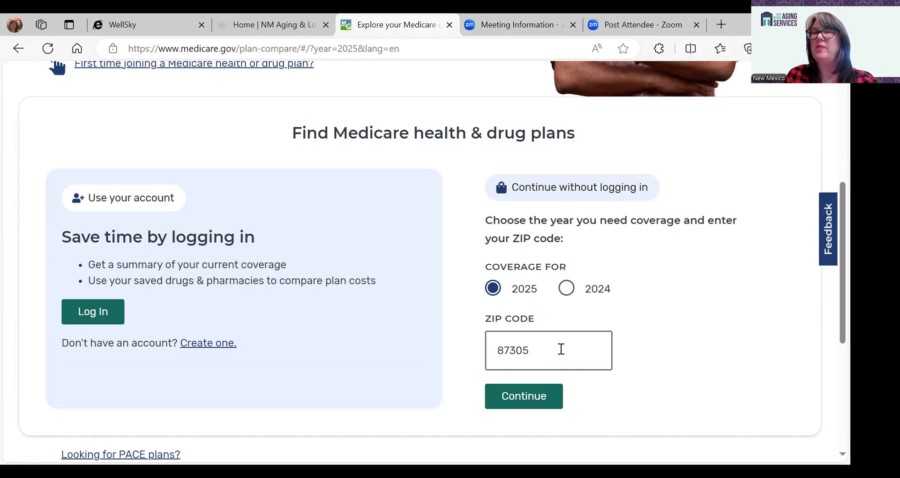
click(526, 402)
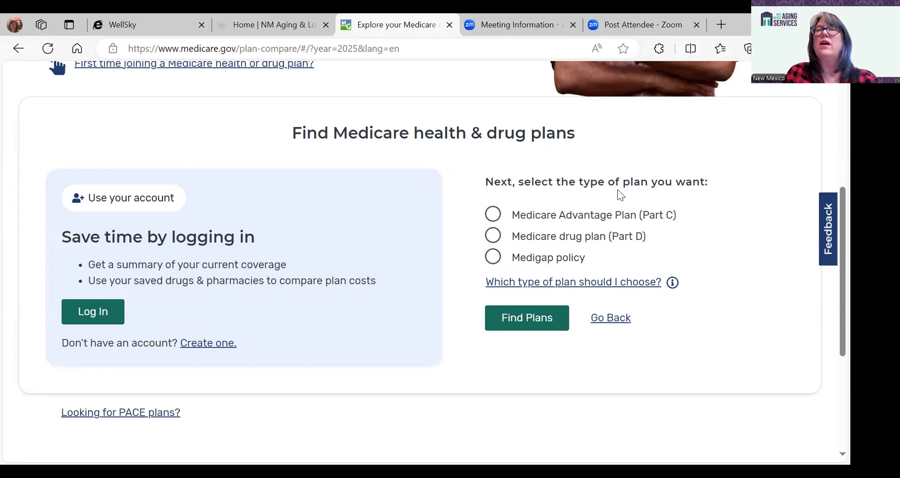
Choose Medicare Advantage Plan (Part C) as the plan type and start finding plans
click(493, 215)
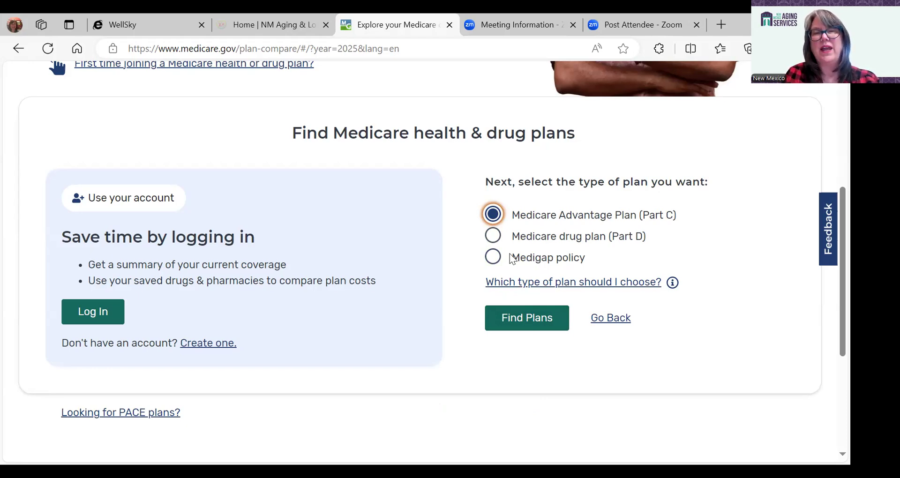
right_click(520, 319)
click(519, 319)
click(519, 320)
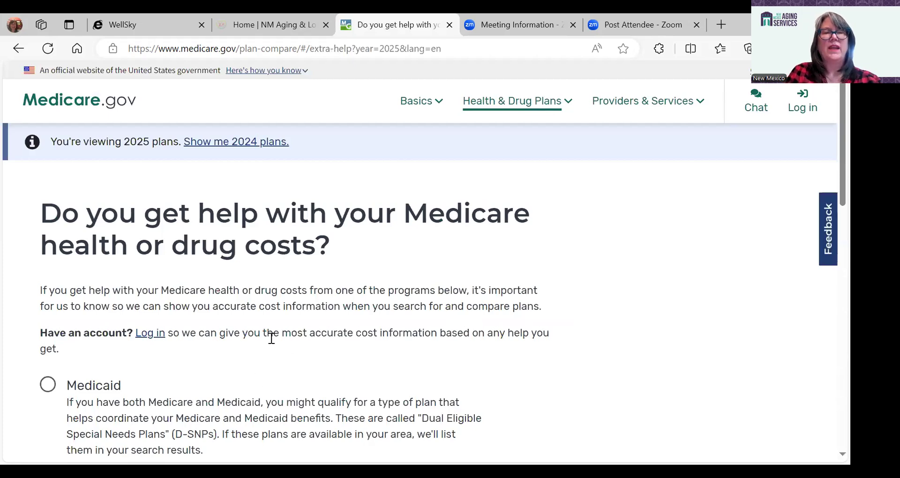
Proceed with "I don't get help from any of these programs" and opt to see drug costs when comparing plans
scroll(328, 347, down, 2)
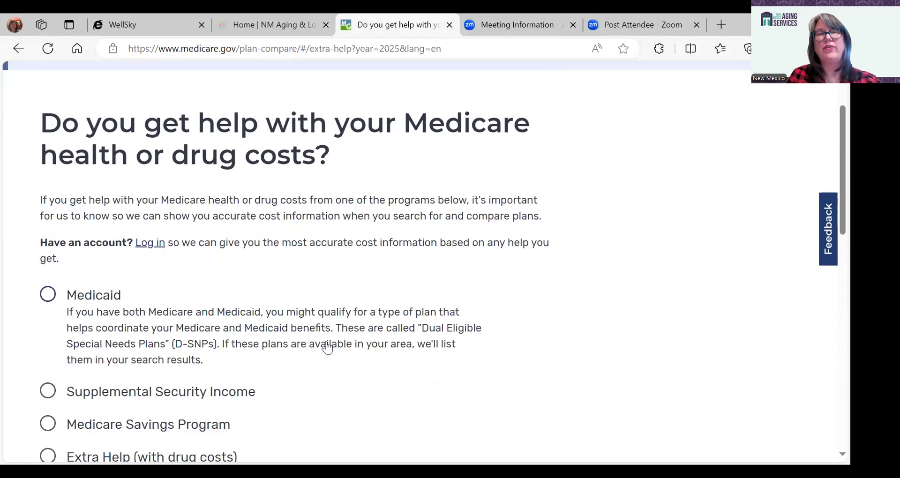
scroll(327, 348, down, 2)
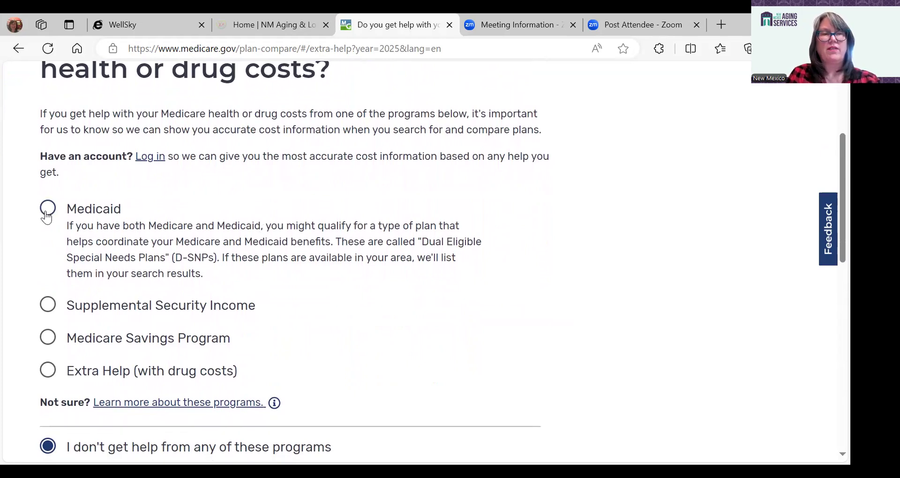
scroll(300, 318, down, 1)
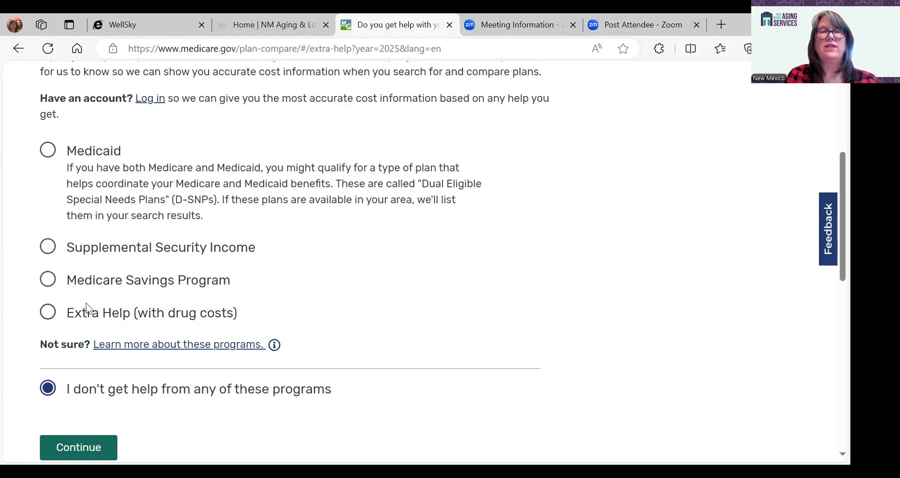
scroll(364, 300, down, 1)
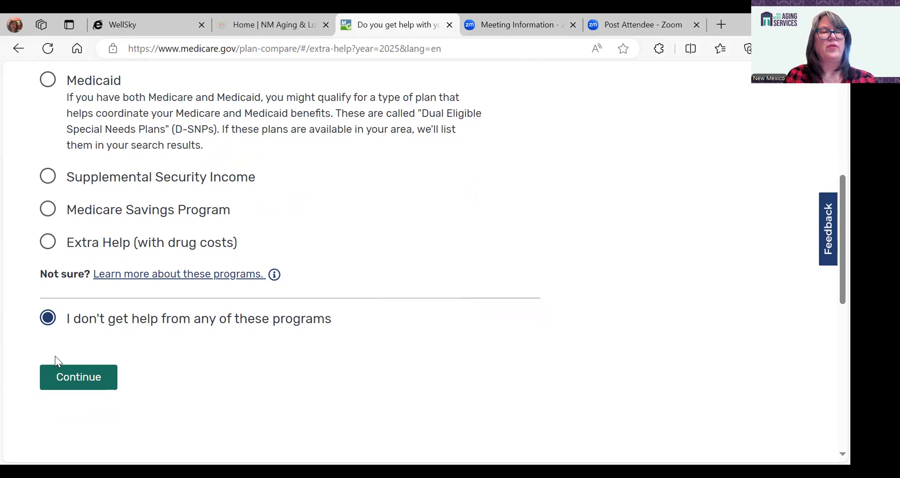
right_click(82, 378)
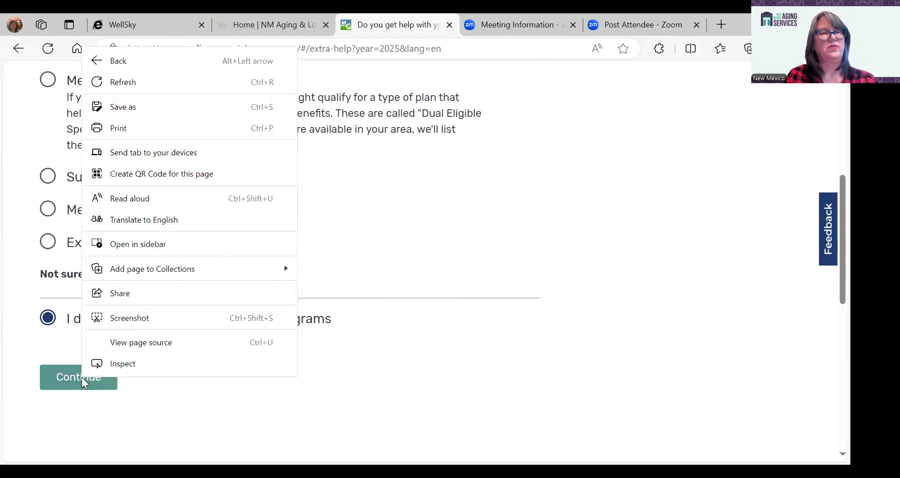
click(81, 378)
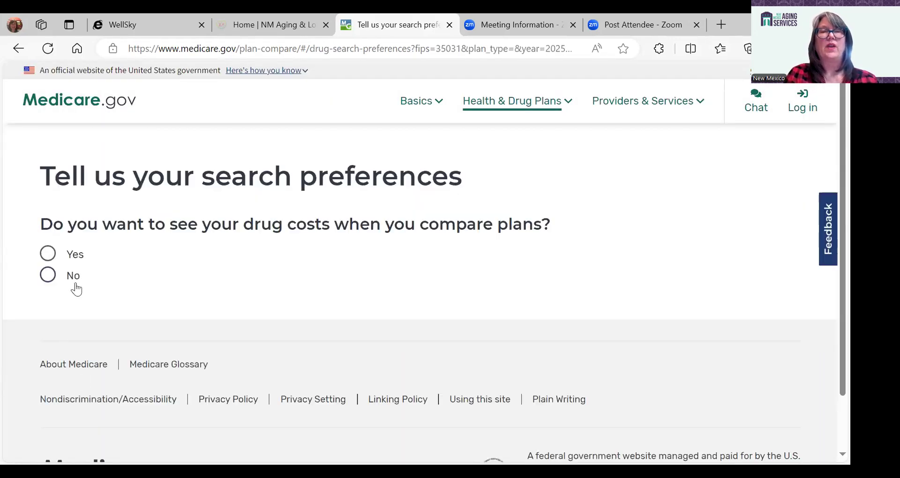
click(46, 257)
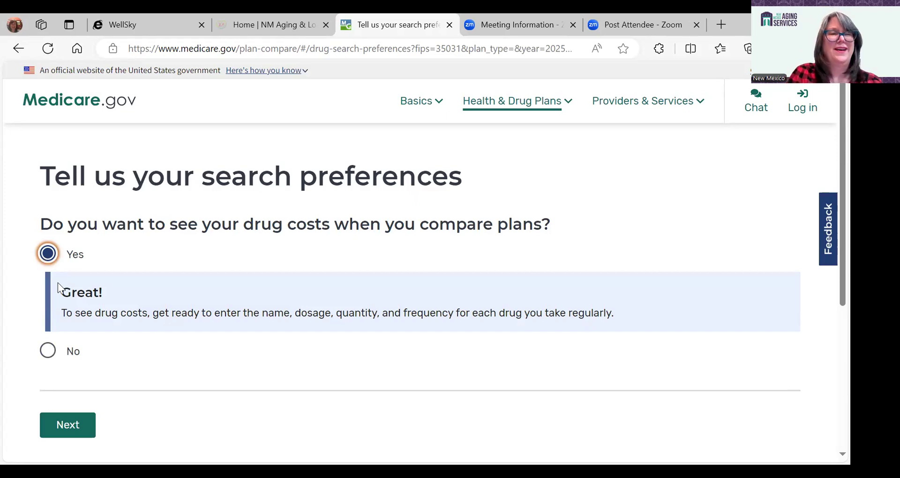
click(66, 426)
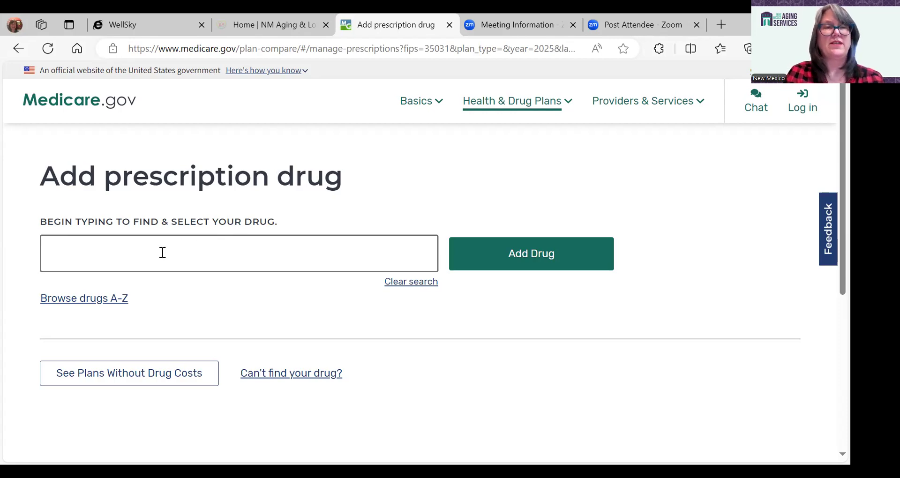
Add Eliquis 5mg tablet to the drug list with a quantity of 60 every month
click(114, 250)
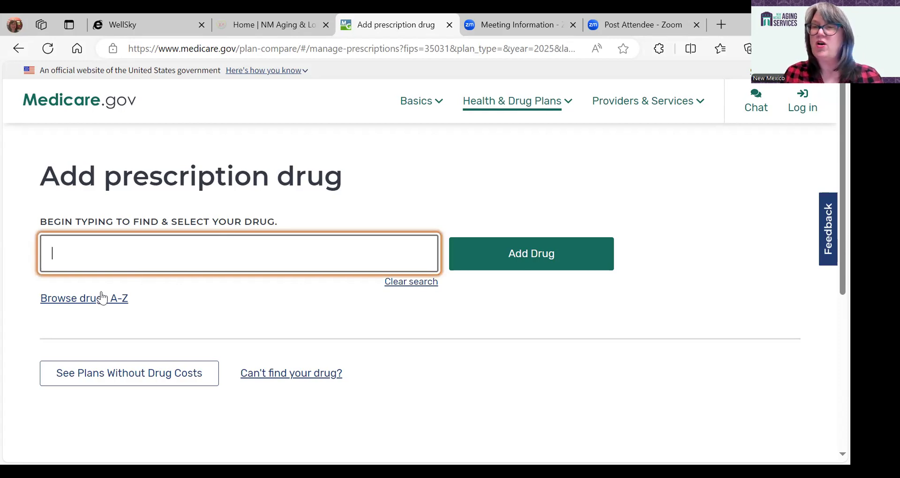
text(eliq)
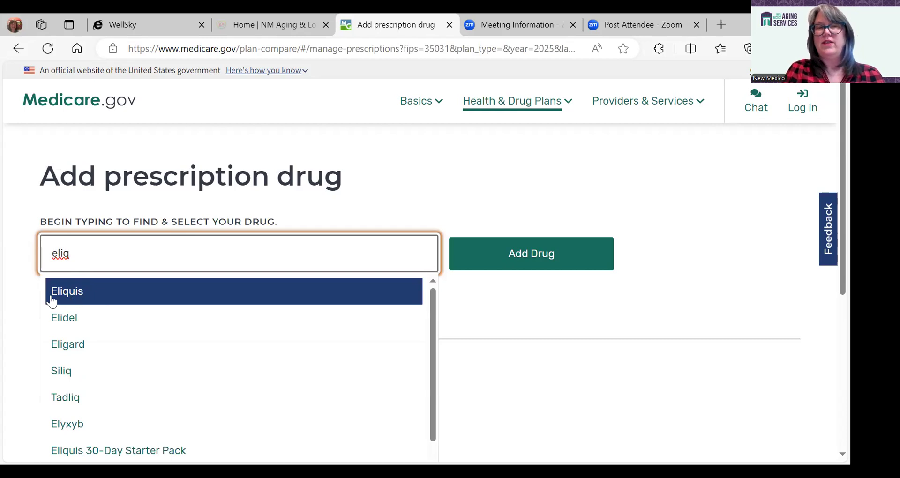
click(78, 300)
click(525, 255)
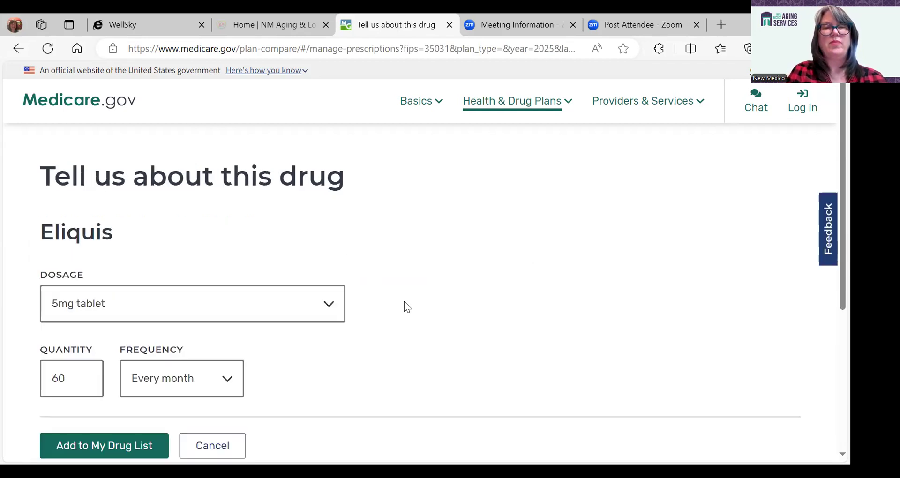
scroll(405, 304, down, 2)
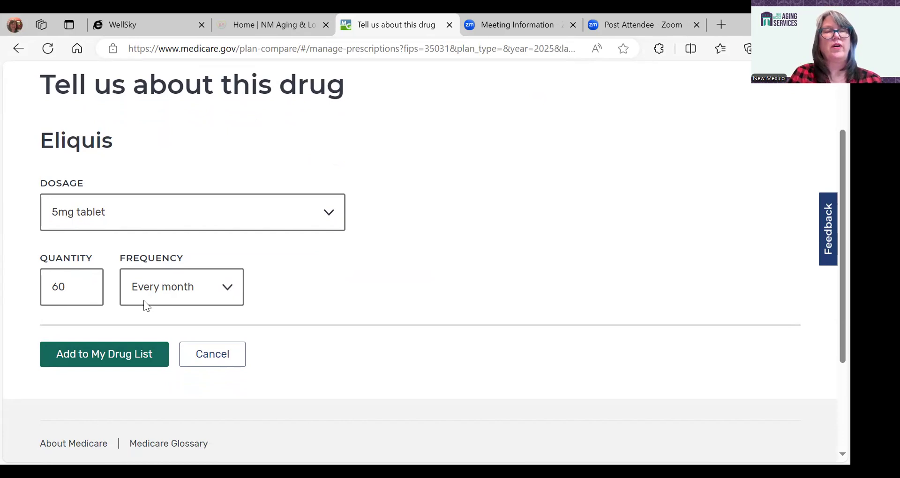
click(227, 291)
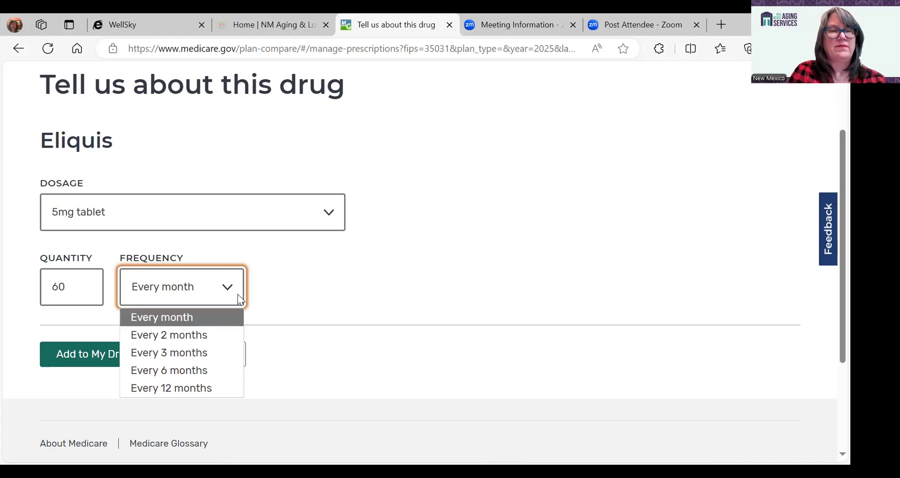
click(300, 278)
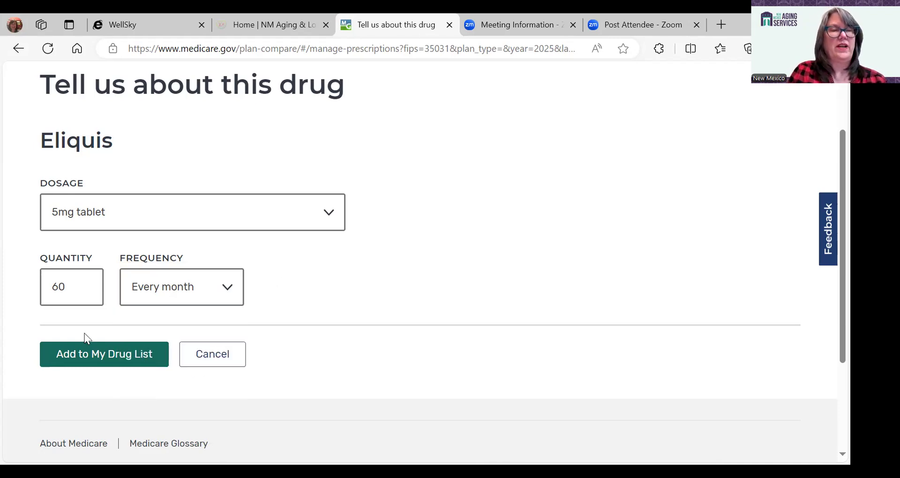
click(77, 368)
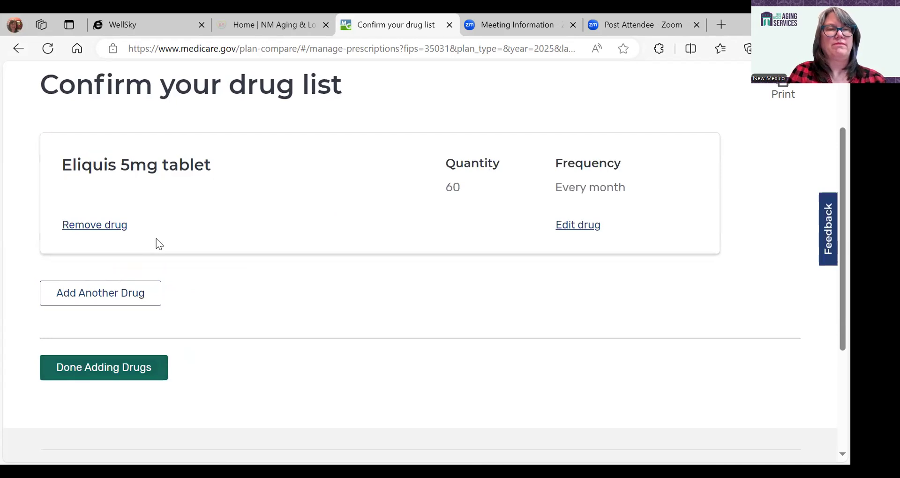
Add generic metformin hydrochloride 500mg tablet to the drug list with a quantity of 60 every month
click(78, 293)
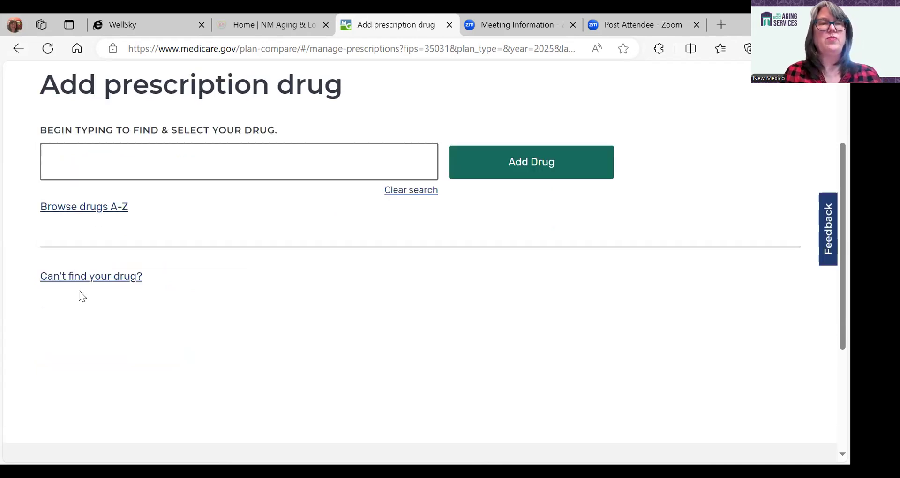
click(70, 156)
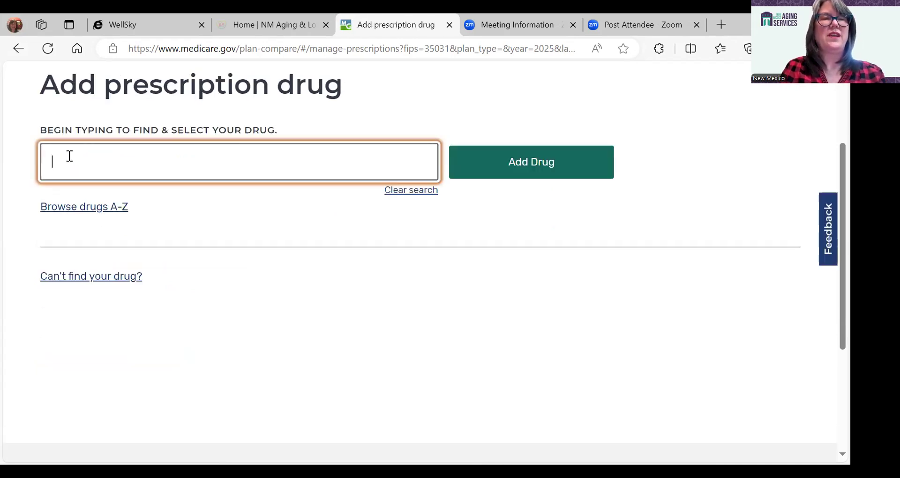
text(m)
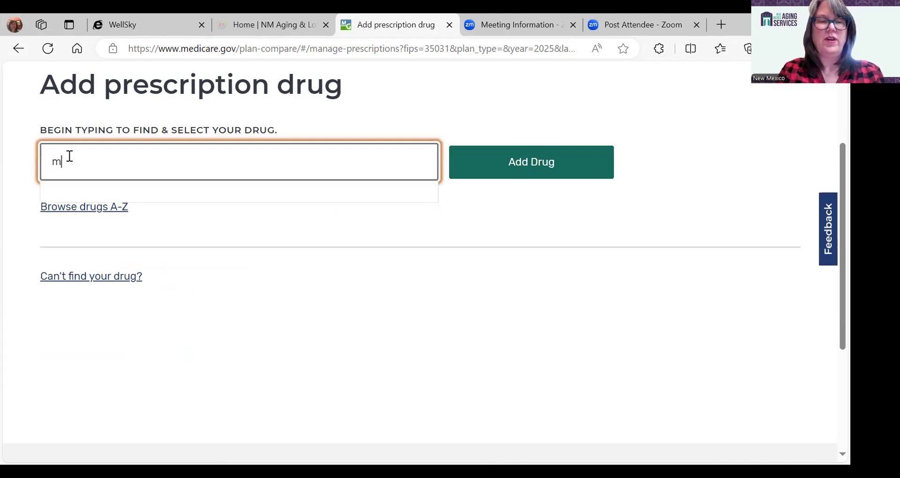
text(etfo)
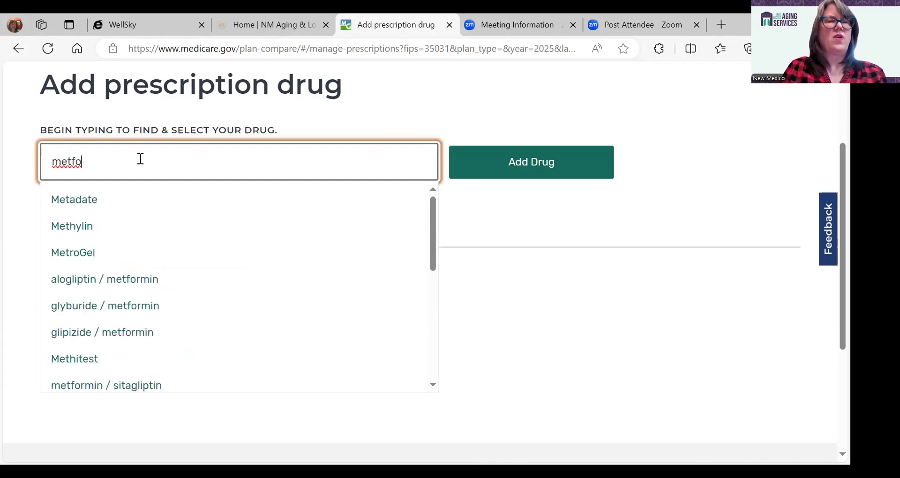
text(rm)
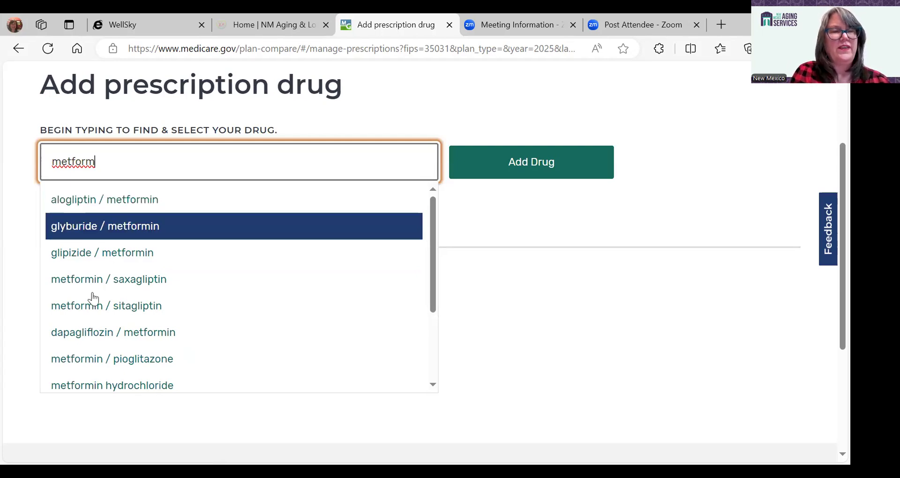
click(79, 387)
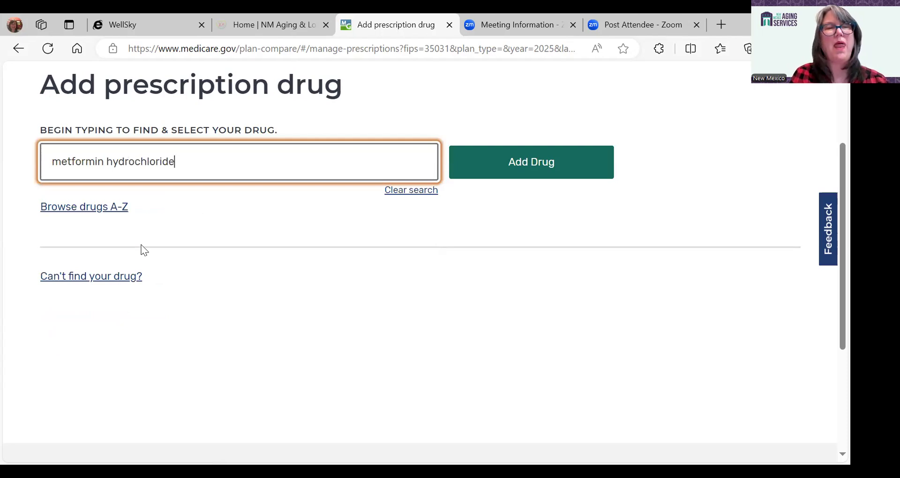
click(533, 162)
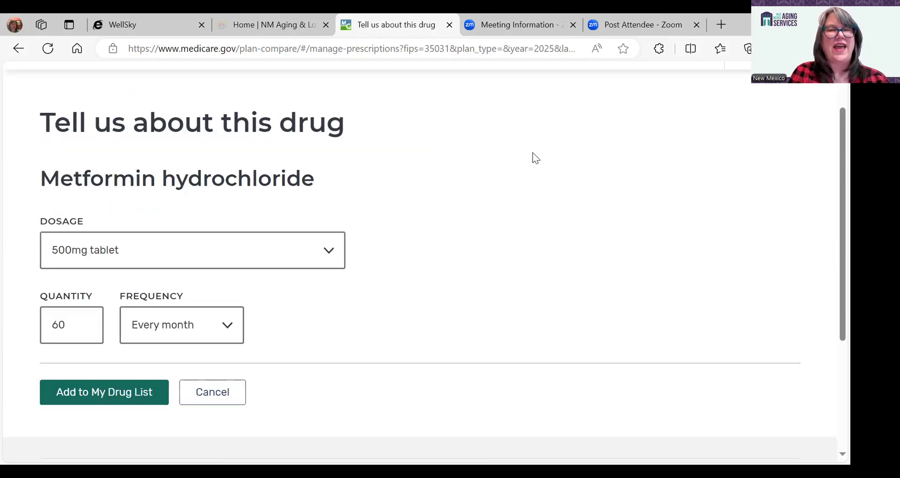
click(91, 399)
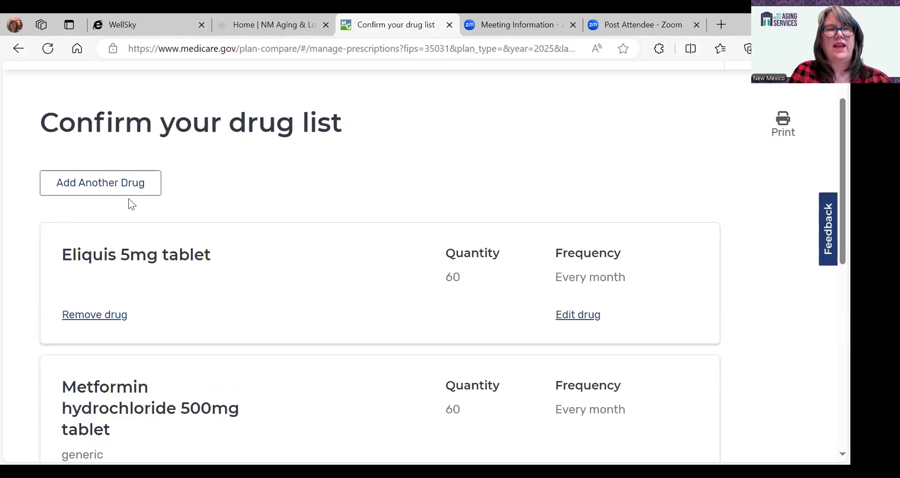
Add the generic version of Advair, fluticasone / salmeterol 250-50mcg/act aerosol powder, pack of 60, with a quantity of 1 every month
click(130, 185)
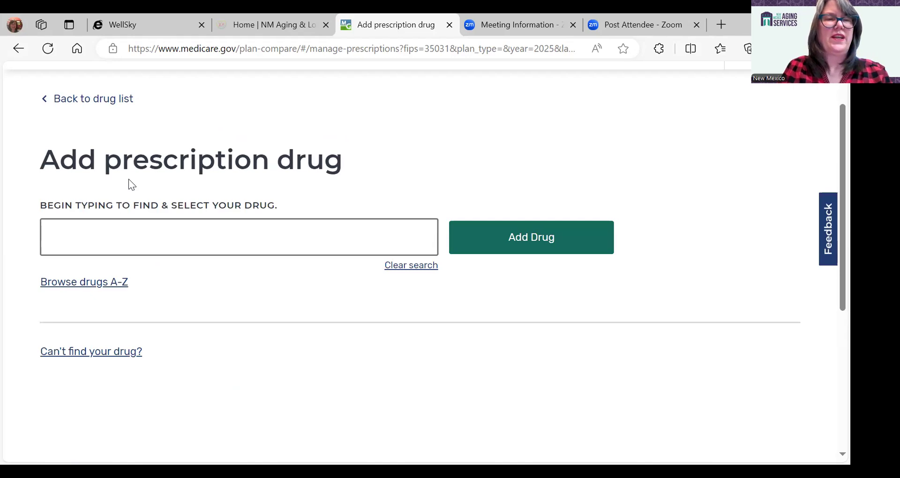
click(111, 235)
text(a)
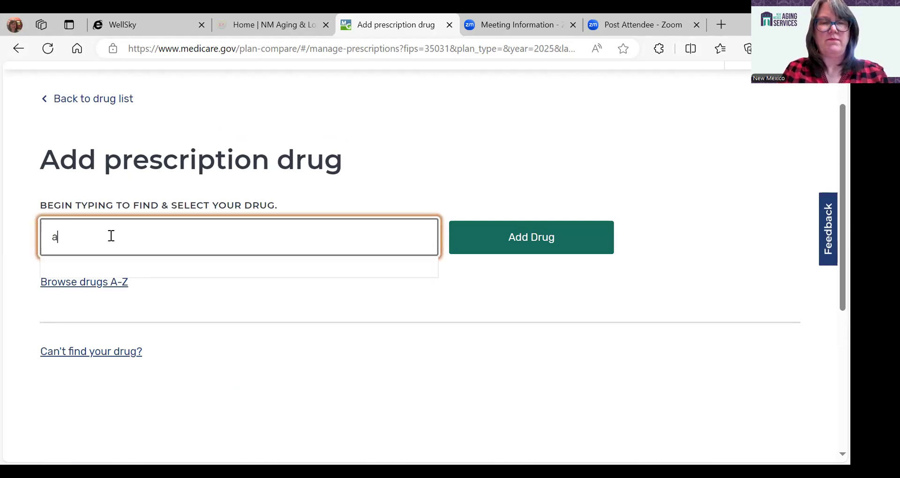
text(dv)
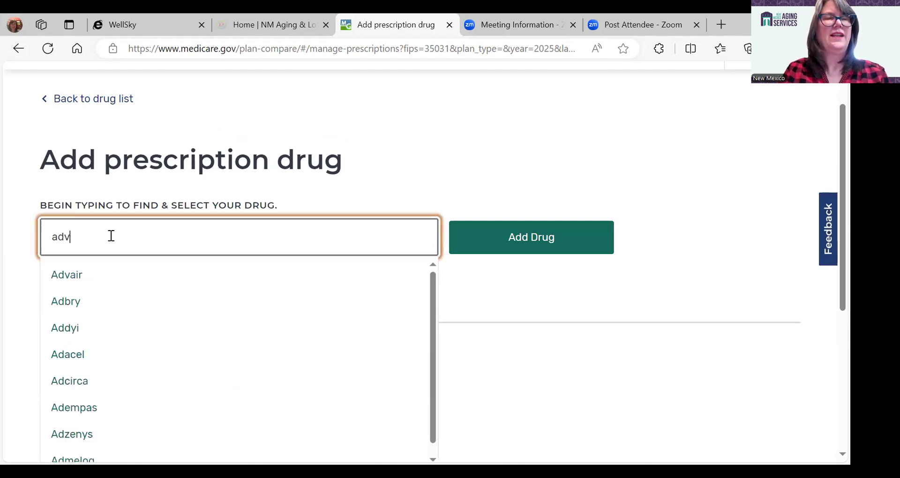
click(72, 274)
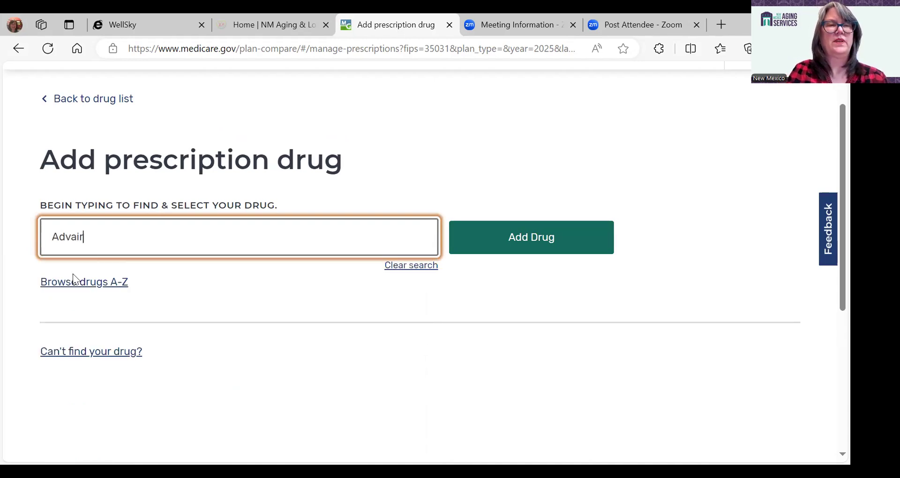
click(484, 248)
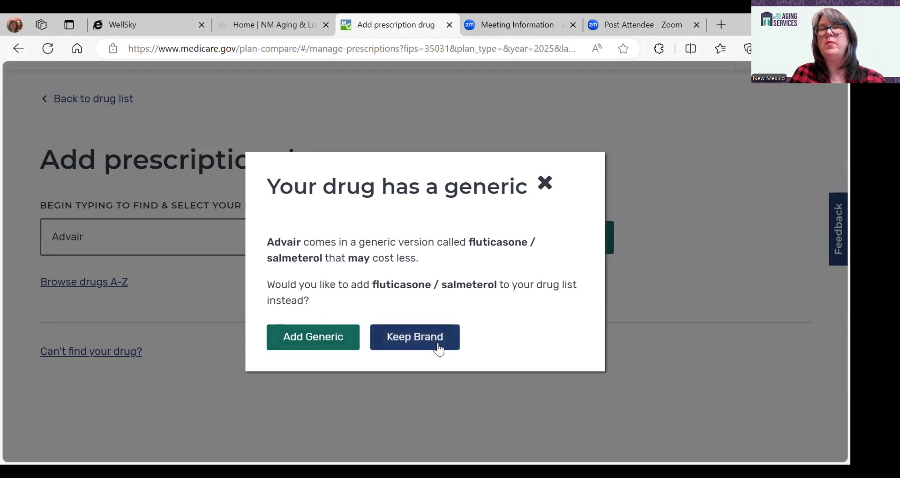
click(317, 343)
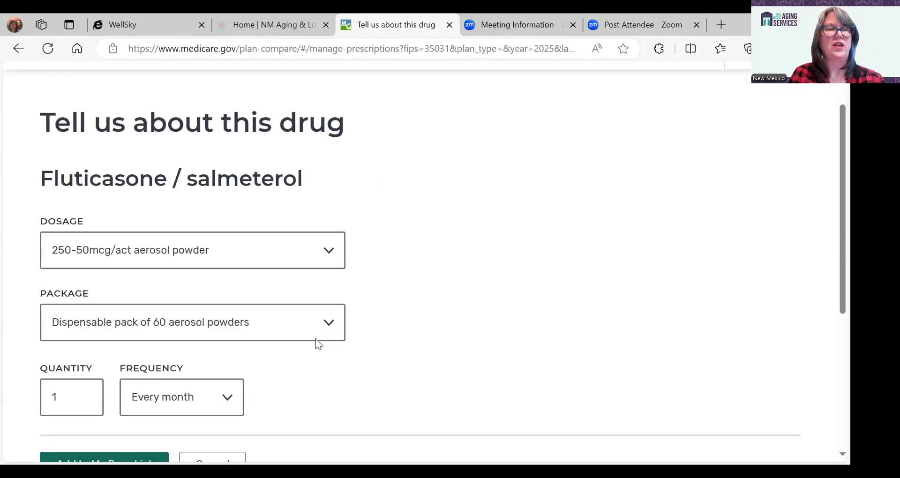
scroll(290, 374, down, 2)
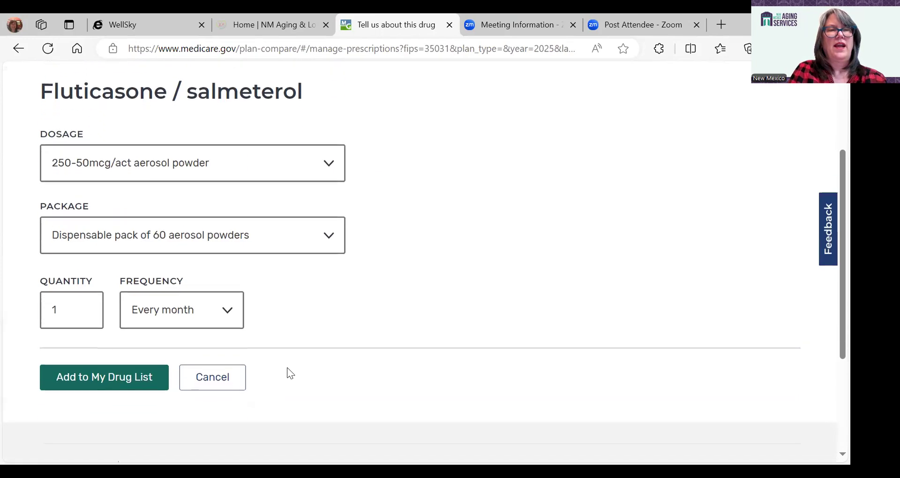
click(81, 373)
Add lisinopril 10mg tablet to the drug list with a quantity of 30 every month
click(137, 241)
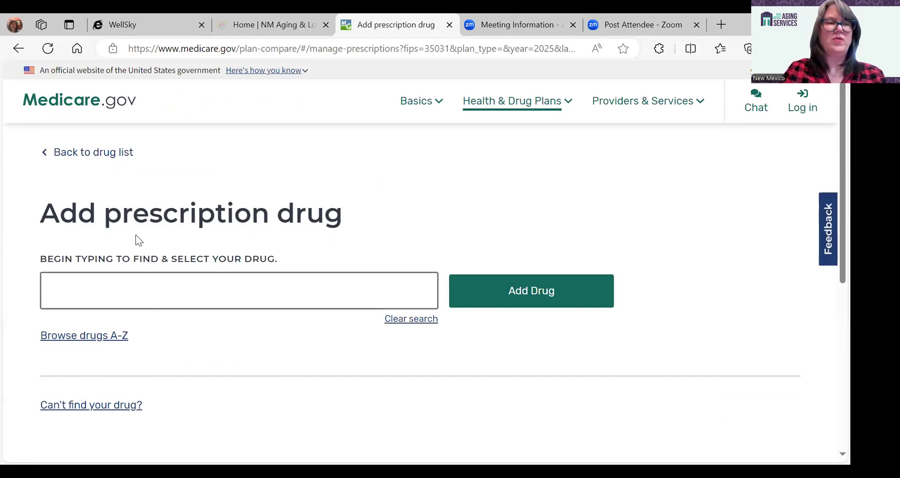
click(120, 286)
text(lisino)
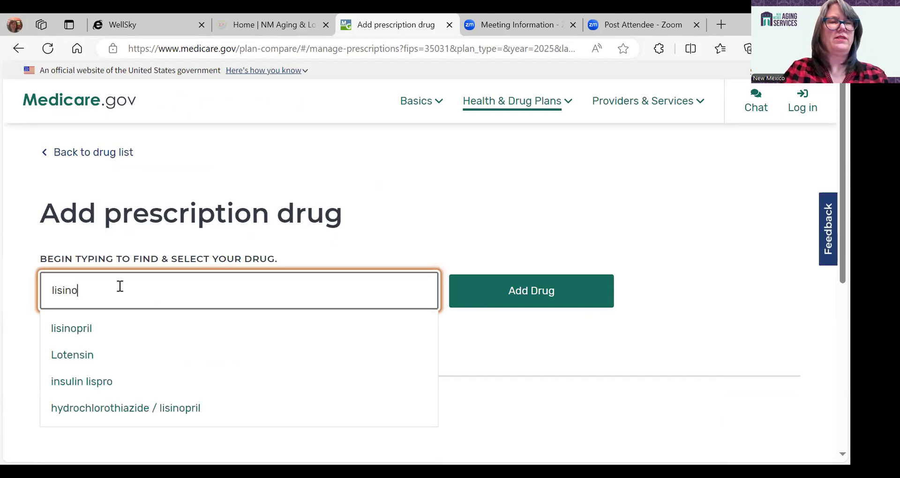
click(97, 330)
click(559, 291)
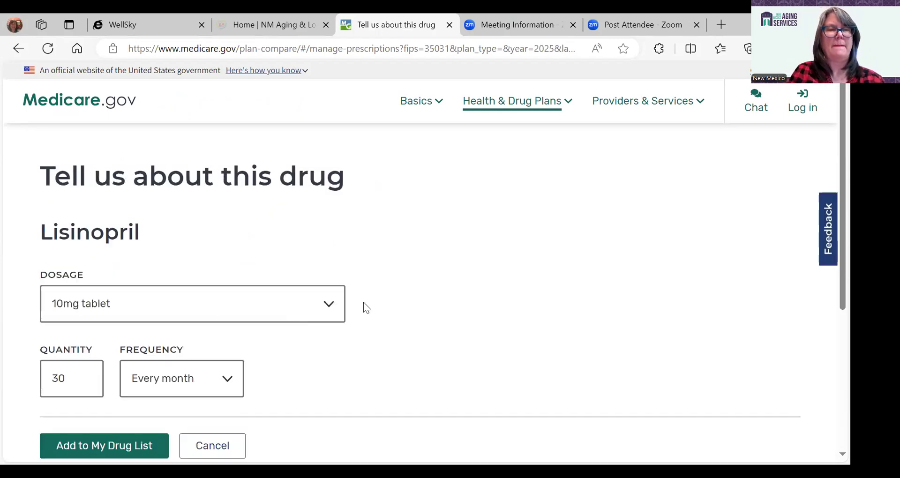
scroll(364, 303, down, 3)
click(66, 317)
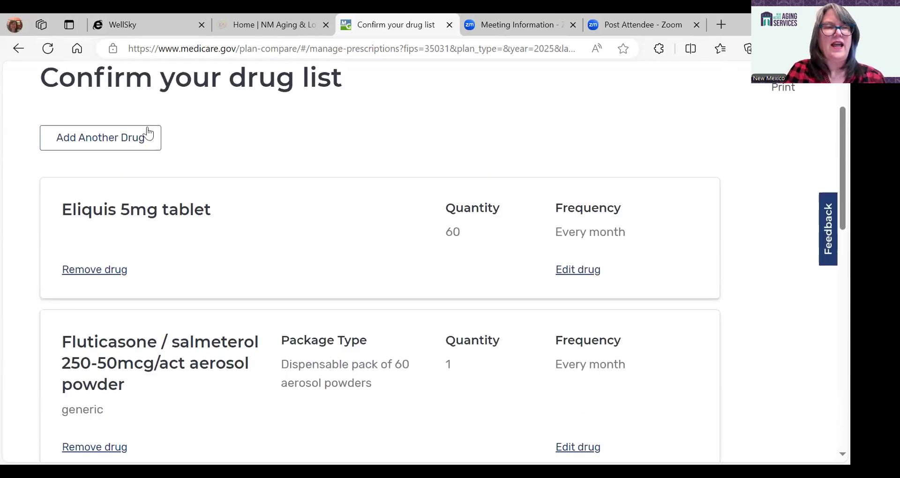
Add Humira 40mg/0.4ml auto injector kit, box of 1 (sold in pack of 2), with a quantity of 1 every month
click(131, 147)
click(165, 152)
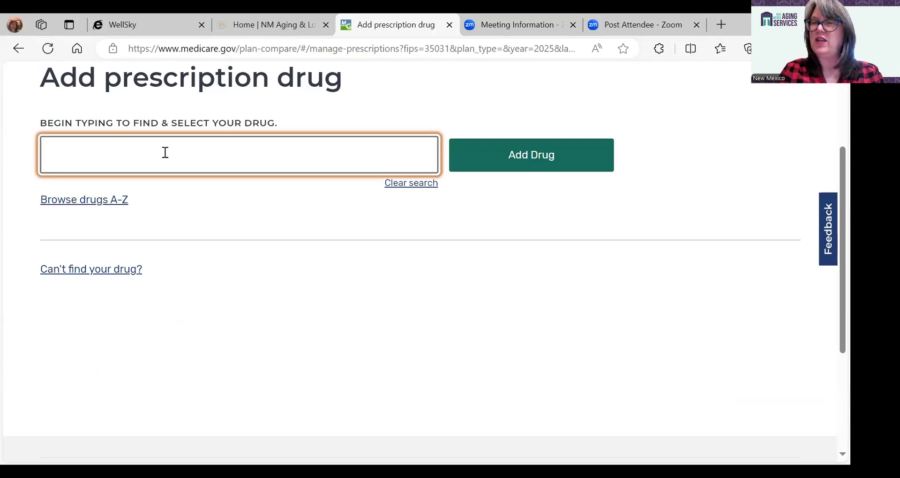
text(humira)
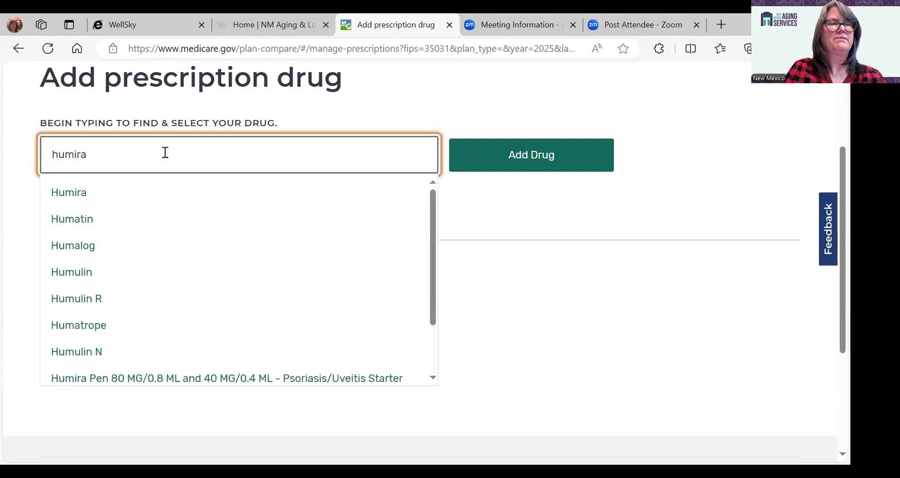
click(125, 194)
click(544, 156)
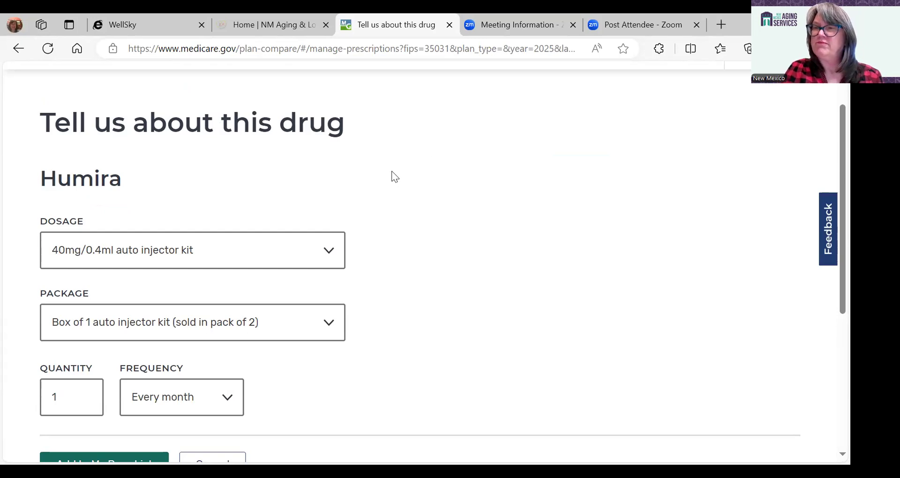
scroll(244, 352, down, 3)
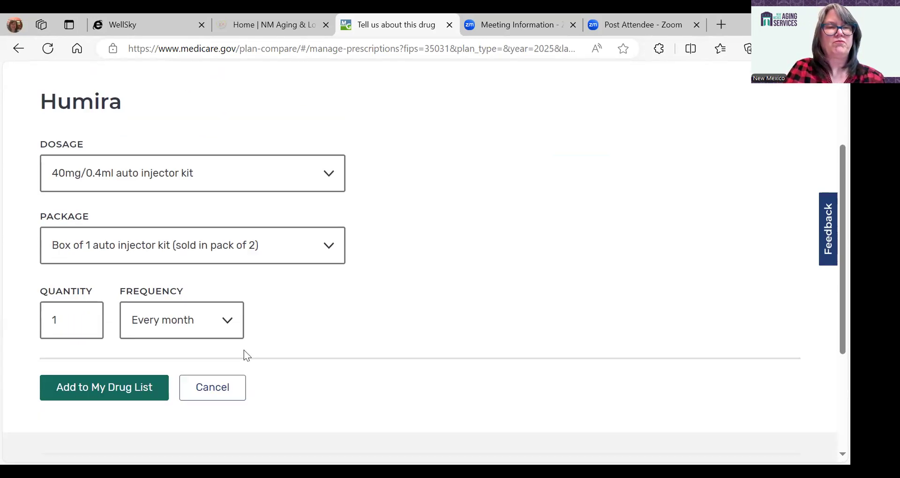
click(142, 351)
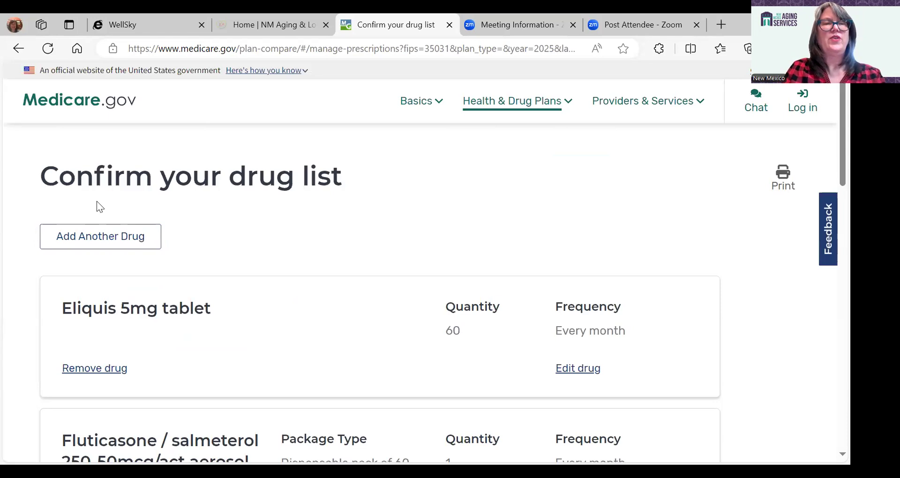
Search for Osphena and choose the matching suggestion as another prescription drug to add
click(134, 237)
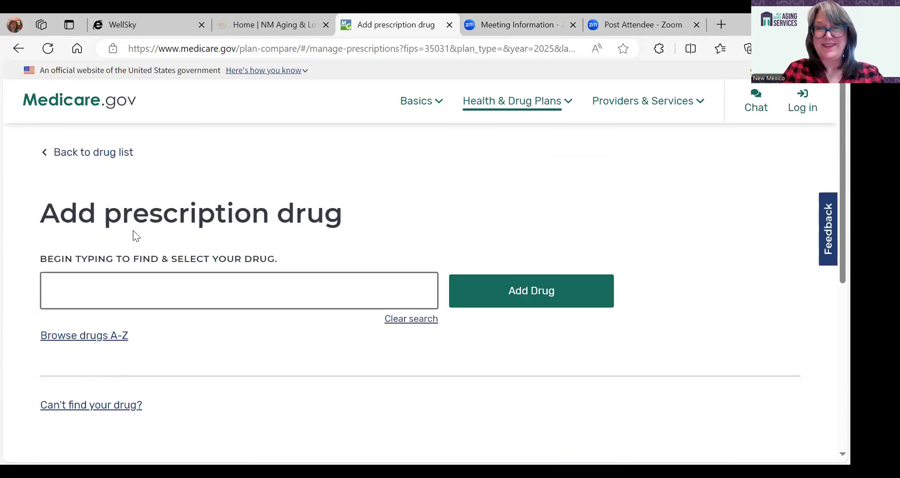
click(94, 286)
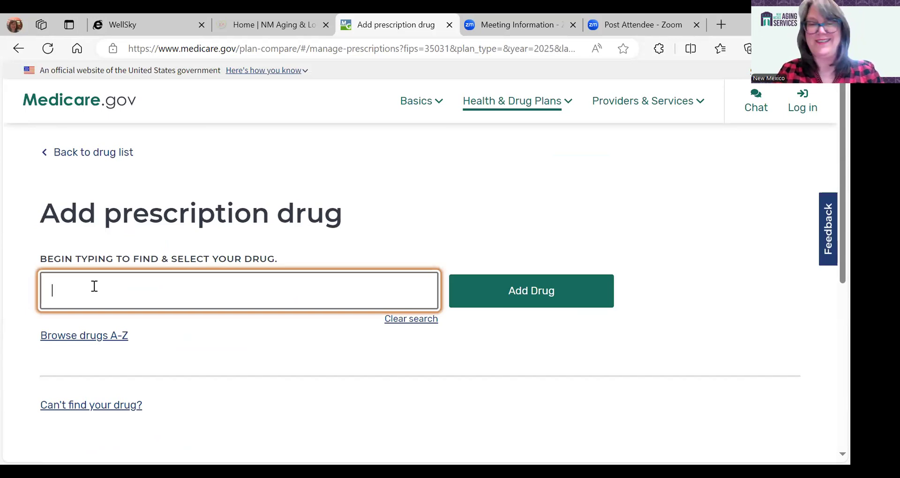
text(o)
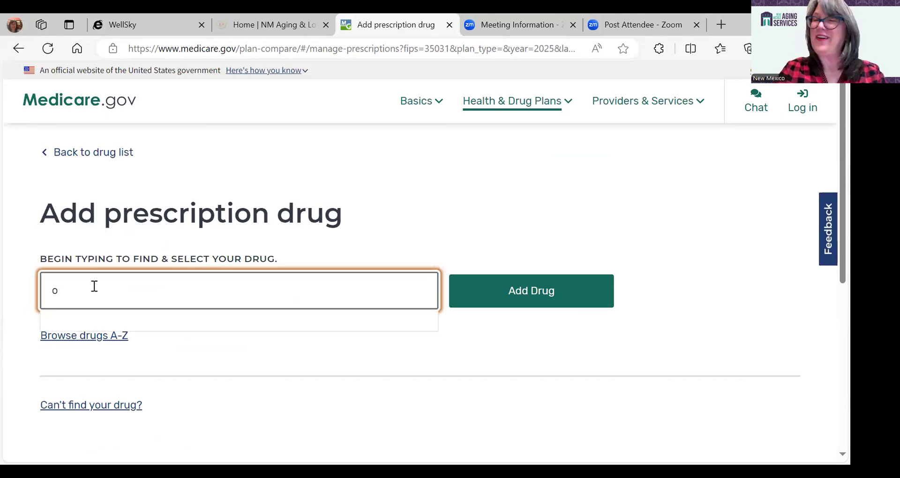
text(sphena)
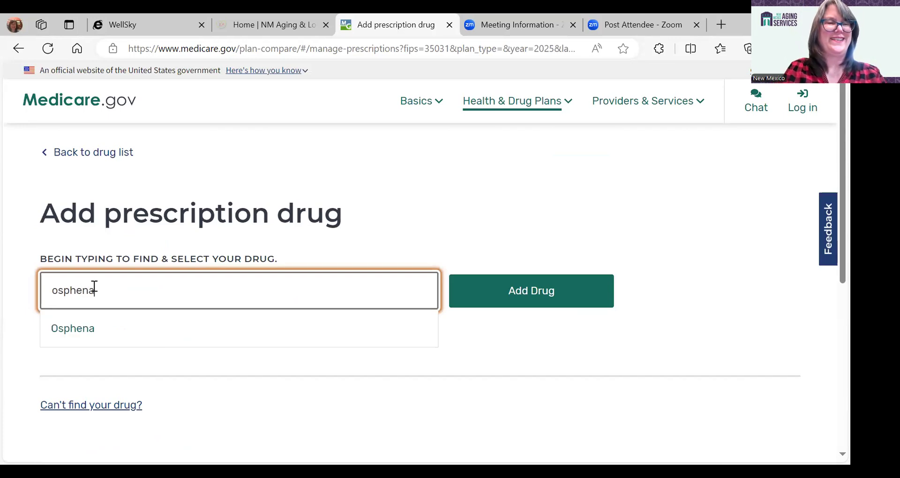
click(495, 301)
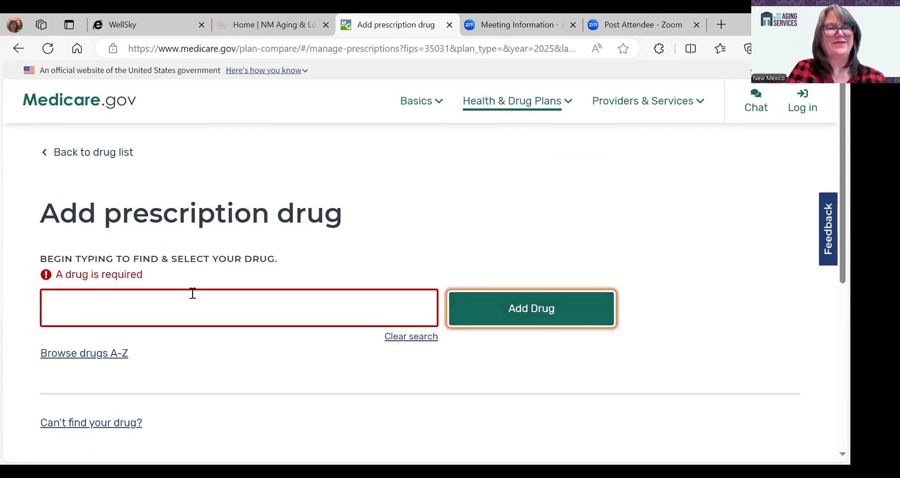
click(155, 307)
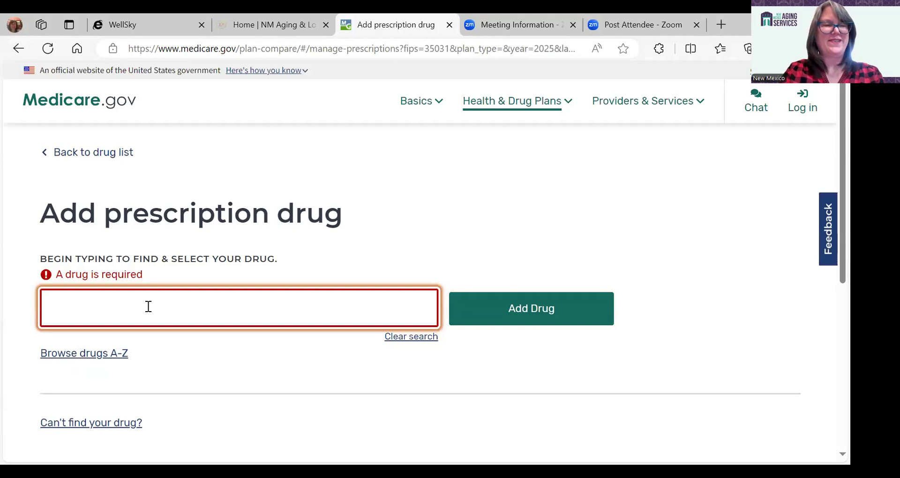
text(osphe)
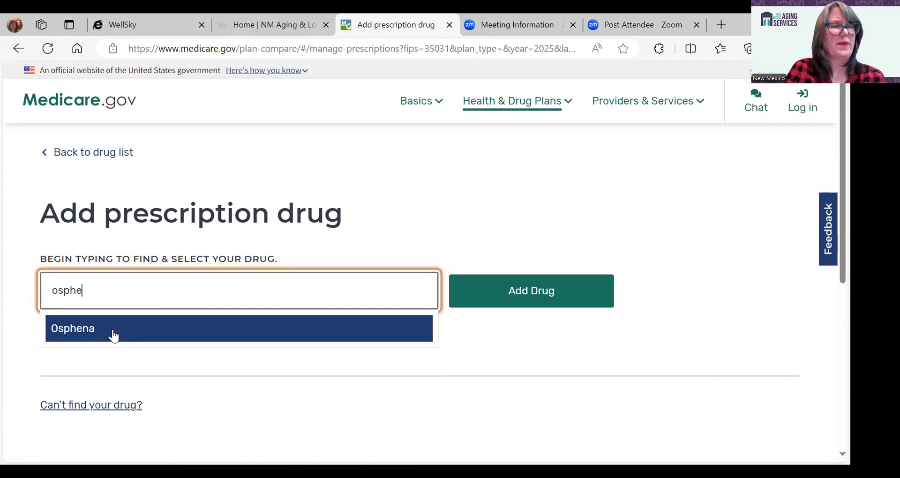
click(64, 328)
click(563, 291)
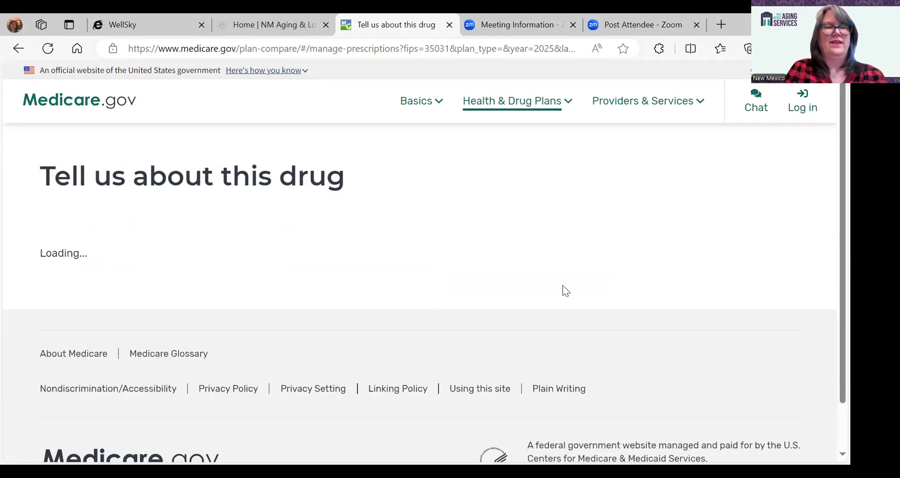
Try to enter a quantity of 3 for Osphena without a dosage selected
scroll(317, 334, down, 2)
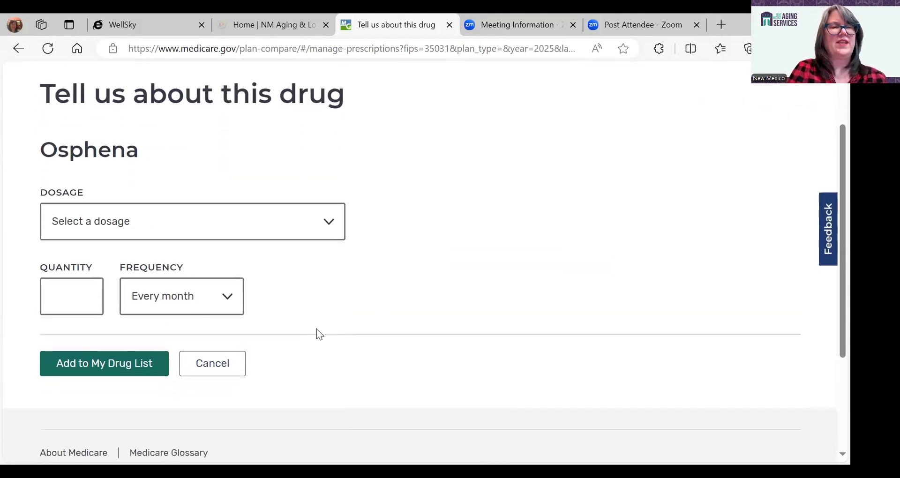
click(90, 297)
right_click(96, 300)
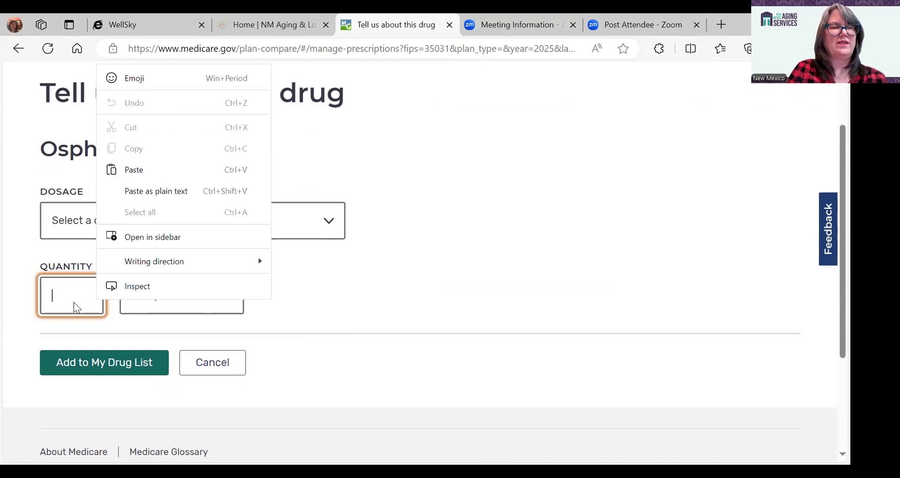
click(74, 302)
click(58, 350)
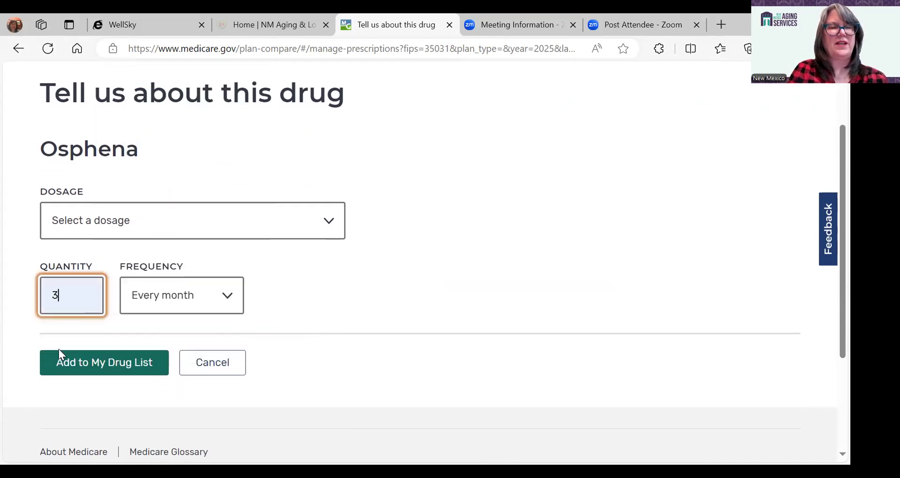
Set the Osphena dosage to 60mg tablet and try to add it to the drug list
click(334, 220)
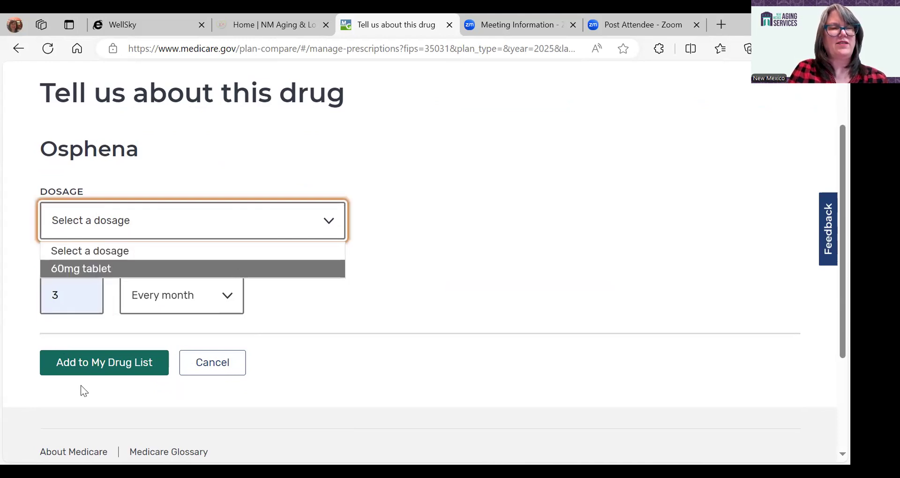
key(Return)
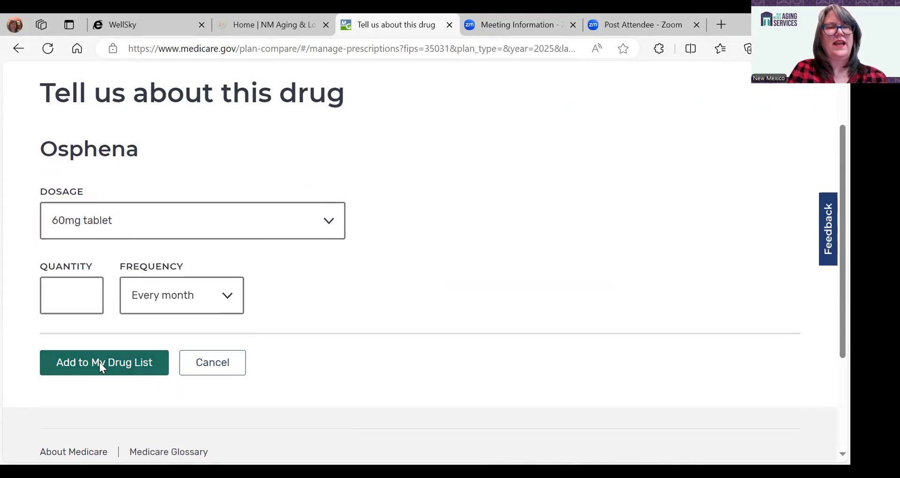
right_click(99, 362)
click(63, 364)
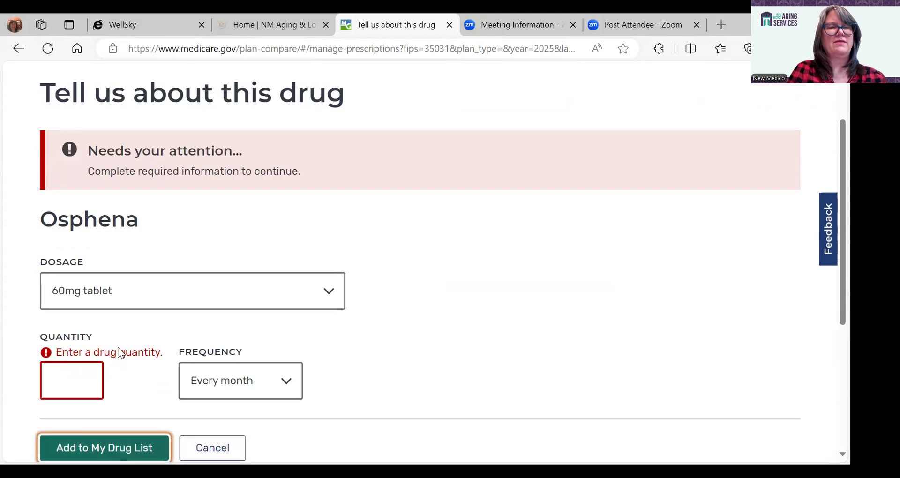
Set the Osphena quantity to 3 every month and add the drug to the list
click(97, 379)
click(56, 433)
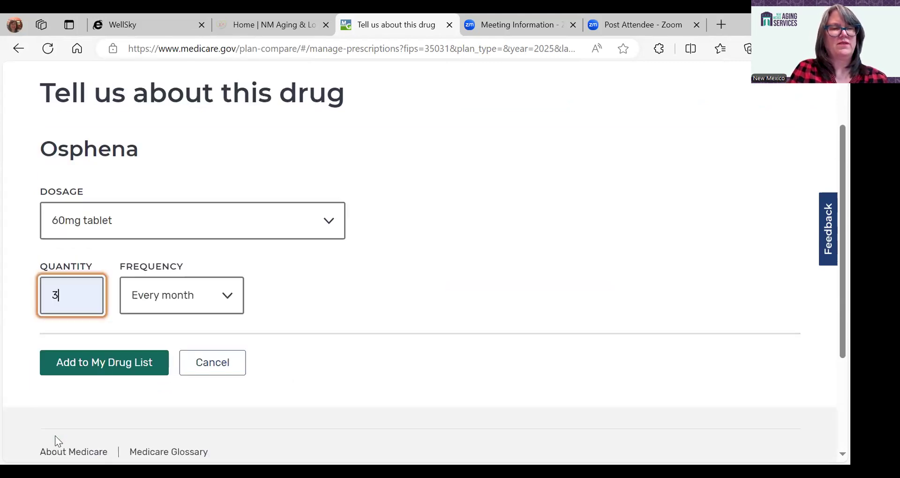
right_click(124, 368)
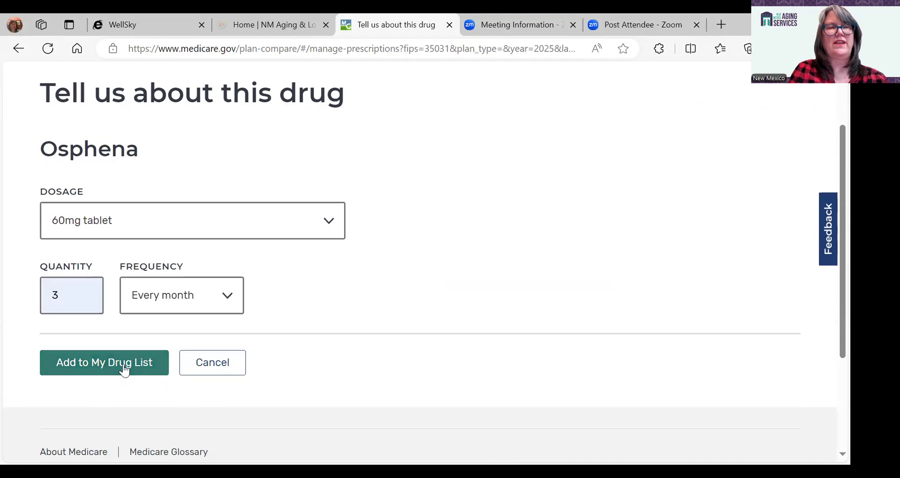
click(123, 364)
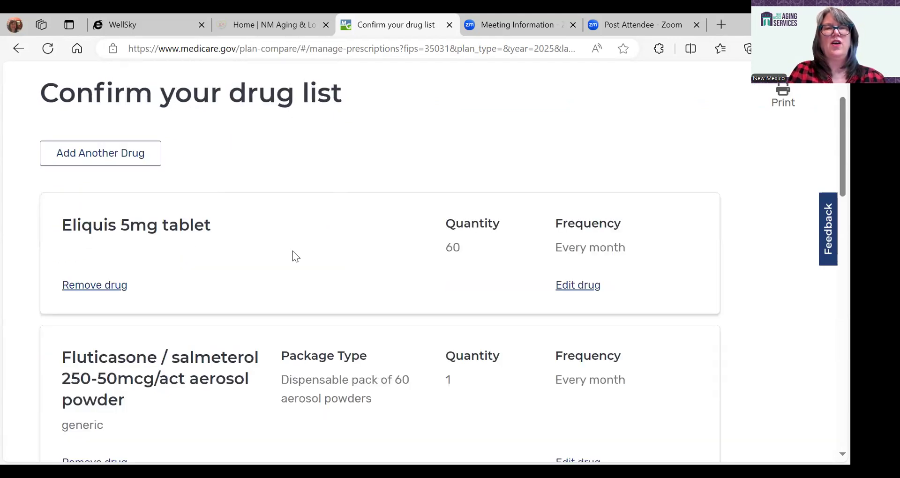
Finish adding drugs and continue to choosing pharmacies
scroll(293, 251, down, 1)
scroll(293, 251, down, 10)
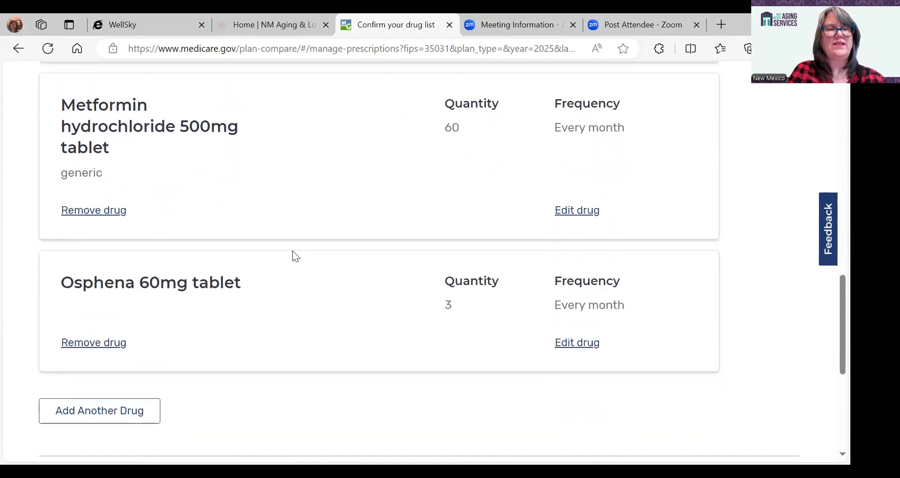
click(106, 402)
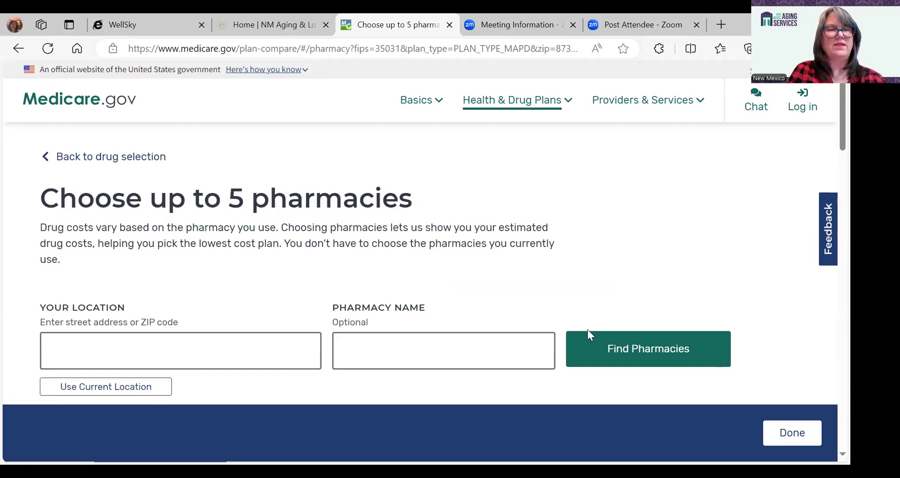
Examine the pharmacy search fields and the list of pharmacies near the ZIP code
scroll(170, 286, down, 2)
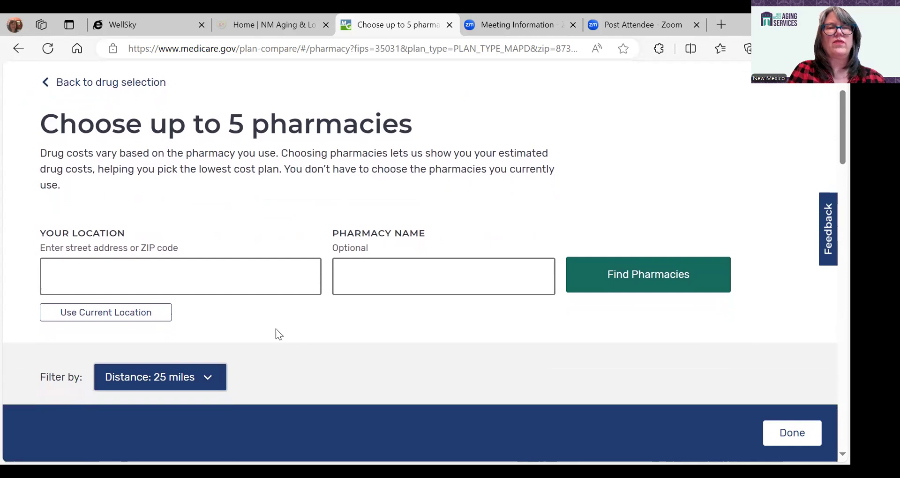
scroll(297, 348, down, 5)
scroll(297, 349, down, 4)
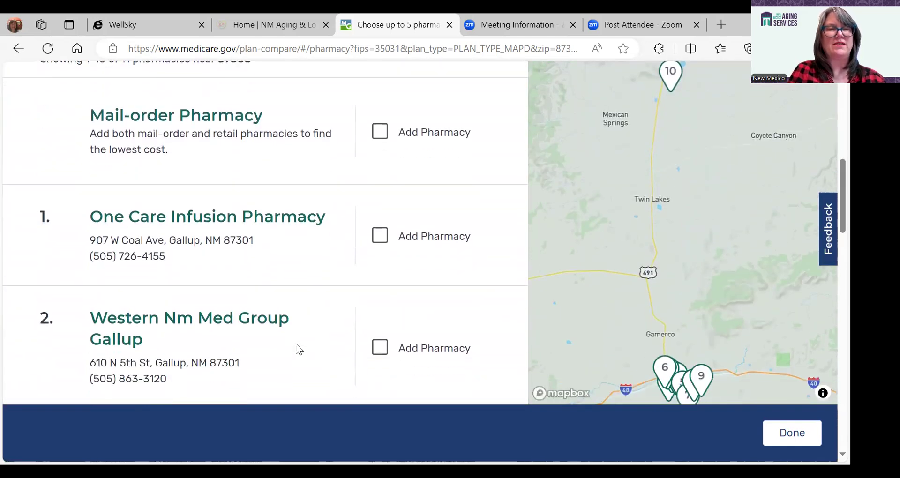
scroll(298, 349, up, 6)
scroll(297, 350, up, 1)
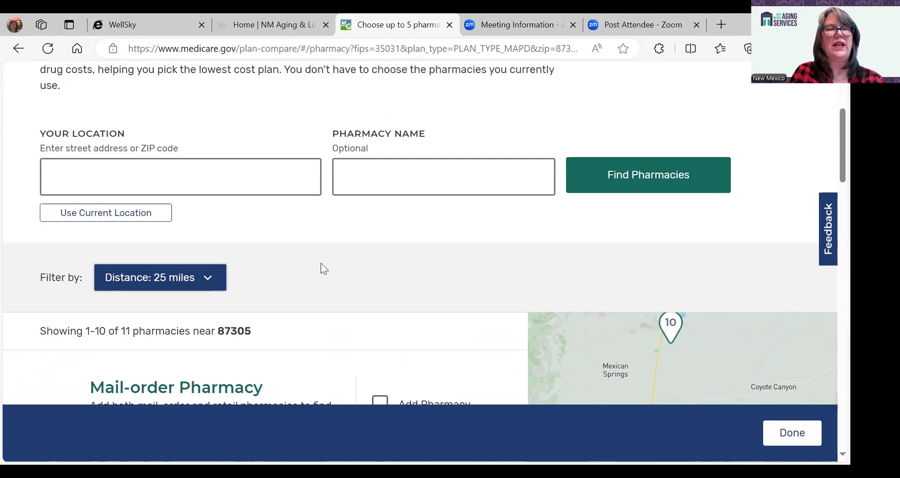
scroll(321, 263, down, 4)
scroll(321, 263, down, 1)
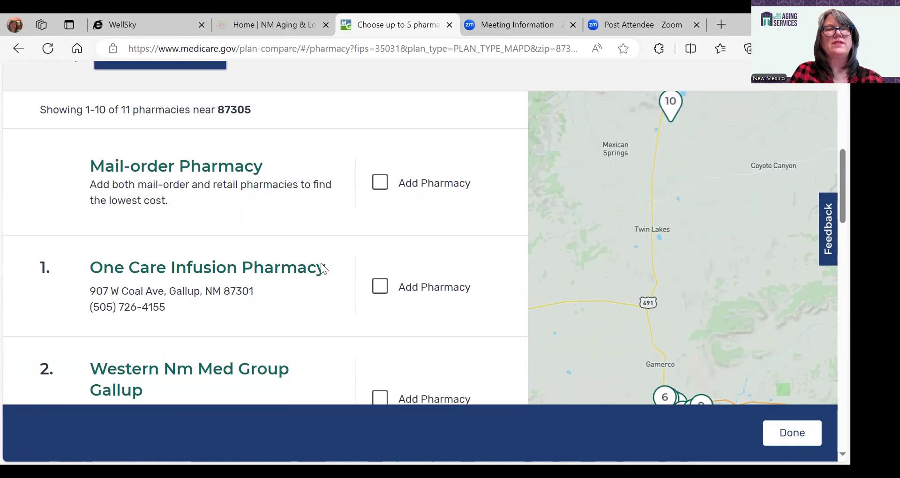
scroll(321, 264, up, 1)
scroll(321, 263, up, 1)
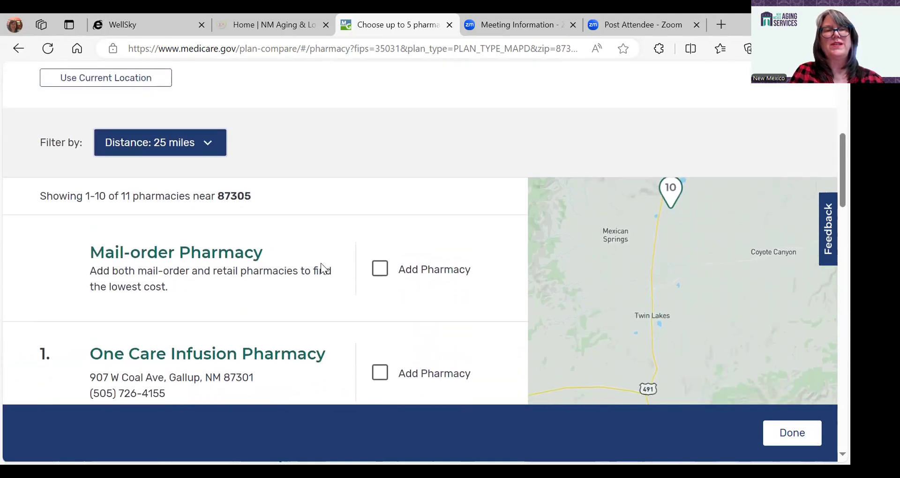
View the available distance options for filtering the pharmacy list without changing the distance
scroll(321, 263, down, 1)
click(207, 84)
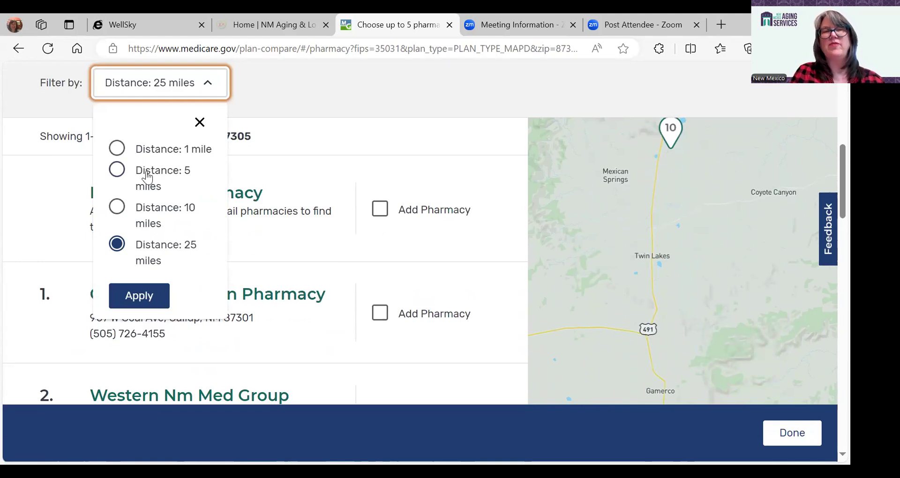
click(199, 123)
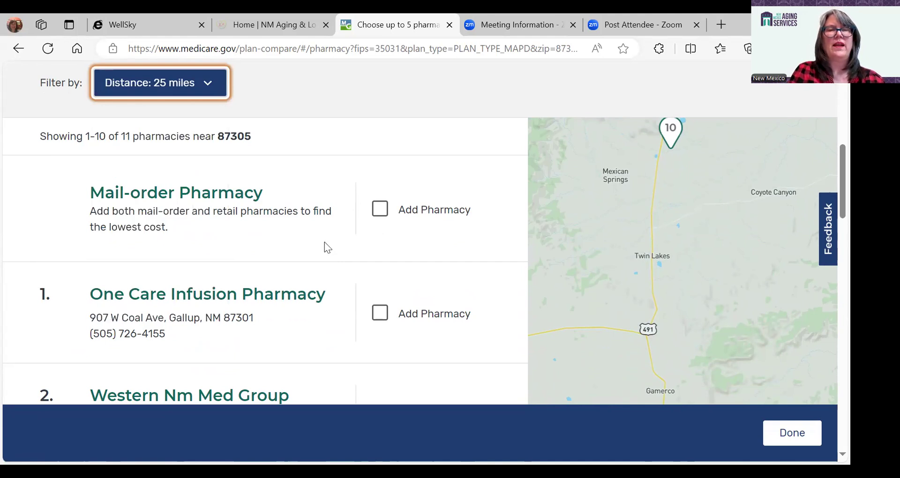
Add the Mail-order Pharmacy and Walmart Pharmacy 10-0906 to the chosen pharmacies
scroll(324, 242, down, 1)
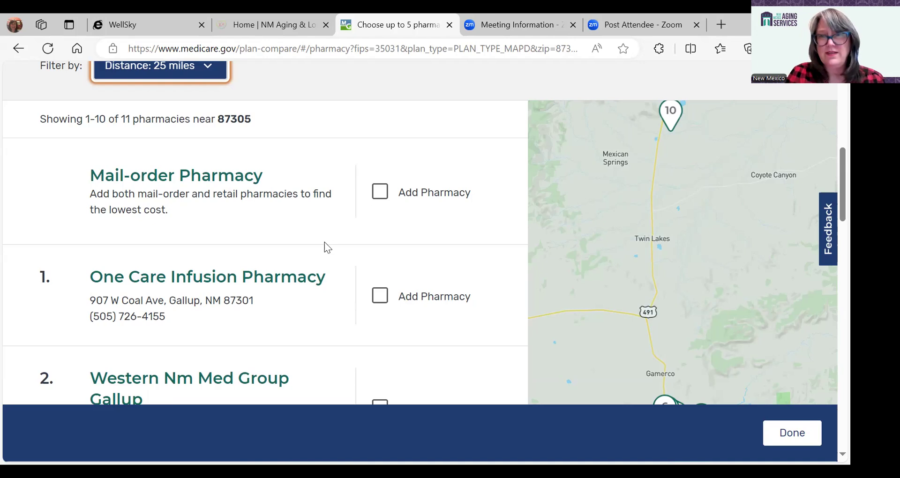
click(380, 192)
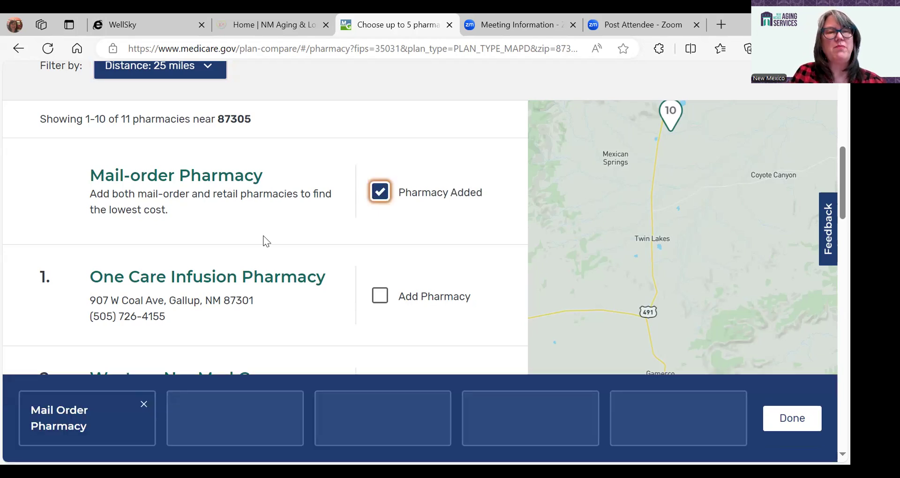
scroll(263, 237, down, 2)
scroll(266, 241, down, 5)
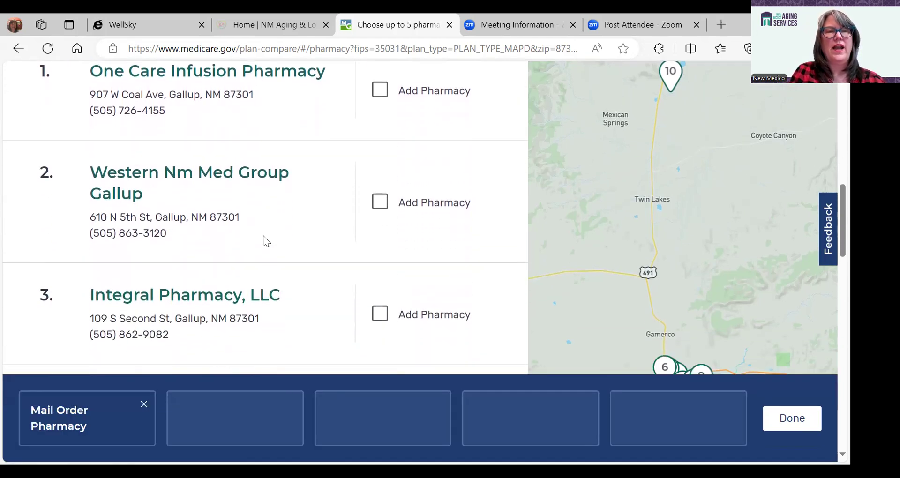
scroll(264, 239, down, 1)
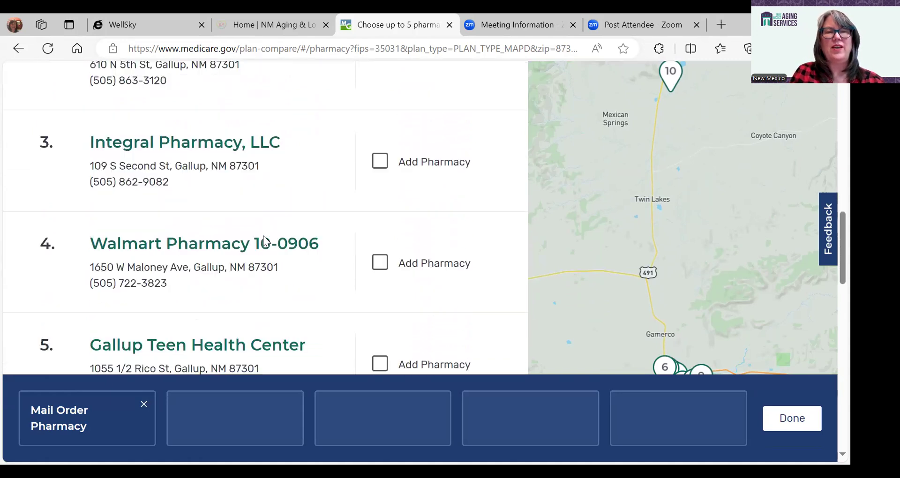
click(379, 263)
Add Safeway Pharmacy #1743 and Gallup Indian Med Center Pharmacy to the chosen pharmacies
scroll(273, 297, down, 5)
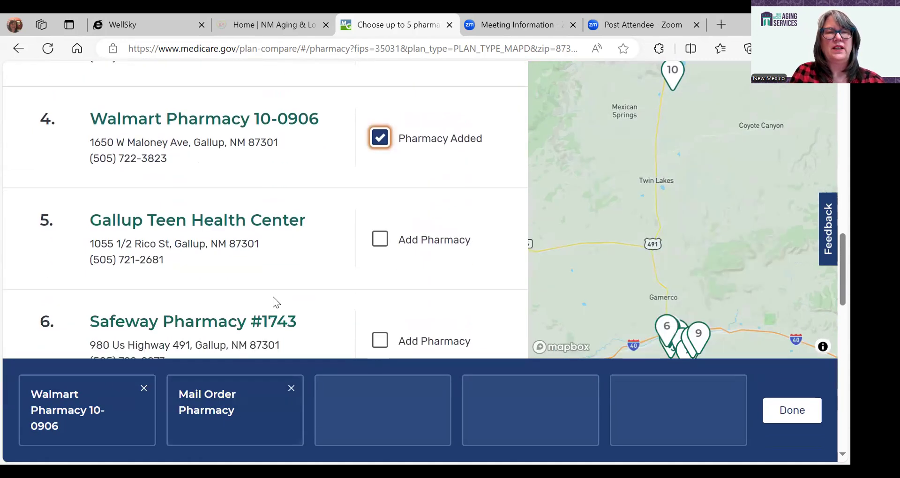
click(379, 249)
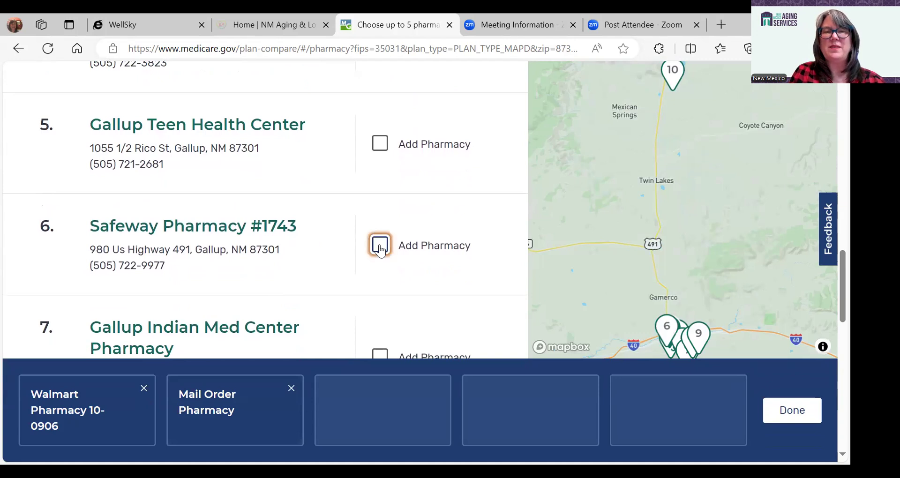
scroll(322, 250, down, 5)
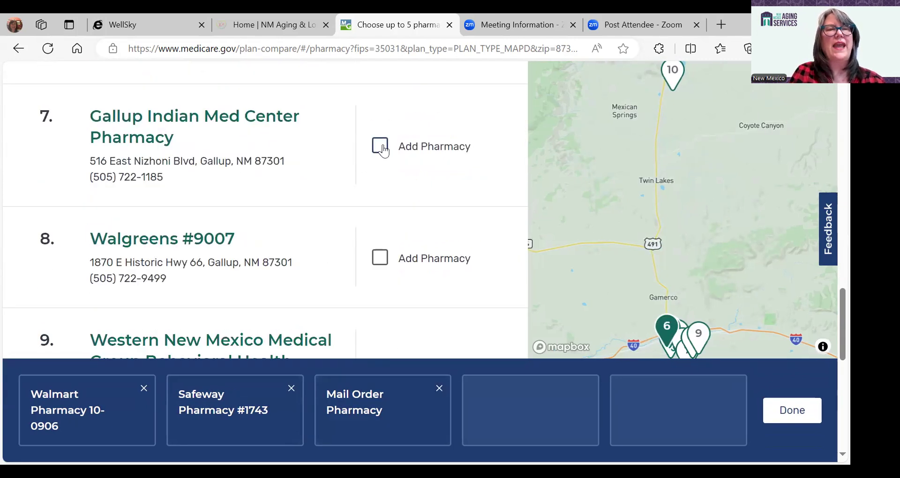
click(380, 147)
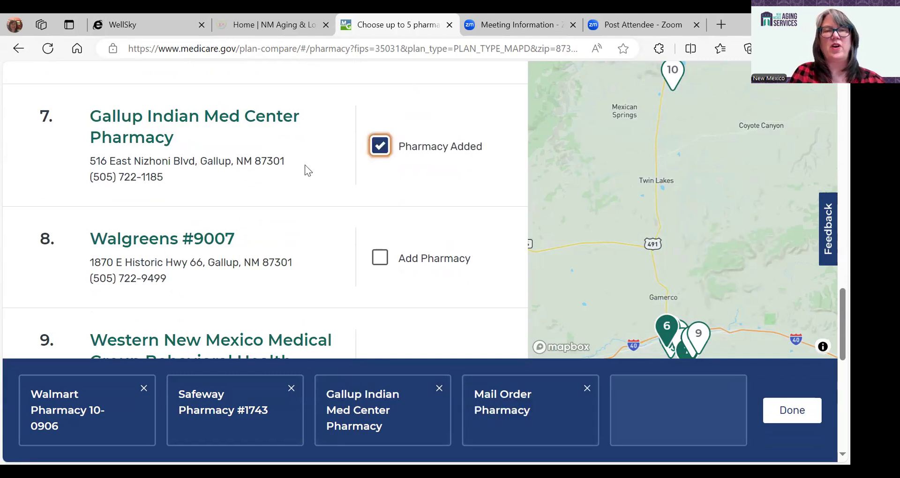
Add Walgreens #9007 as the fifth pharmacy and continue to the plan results
scroll(243, 244, down, 5)
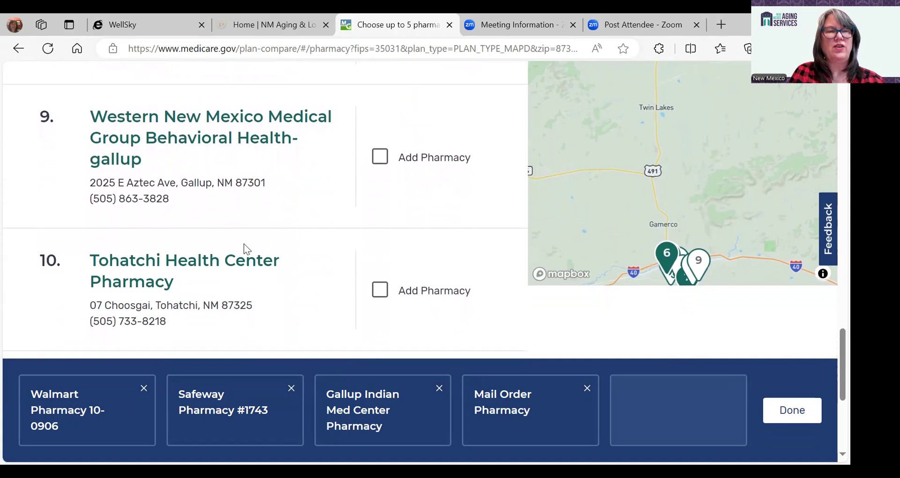
scroll(244, 244, down, 2)
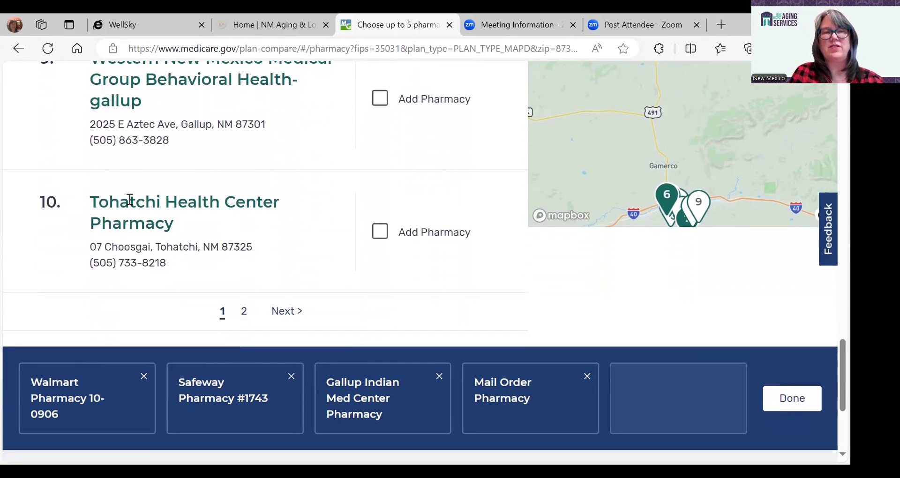
scroll(248, 175, up, 4)
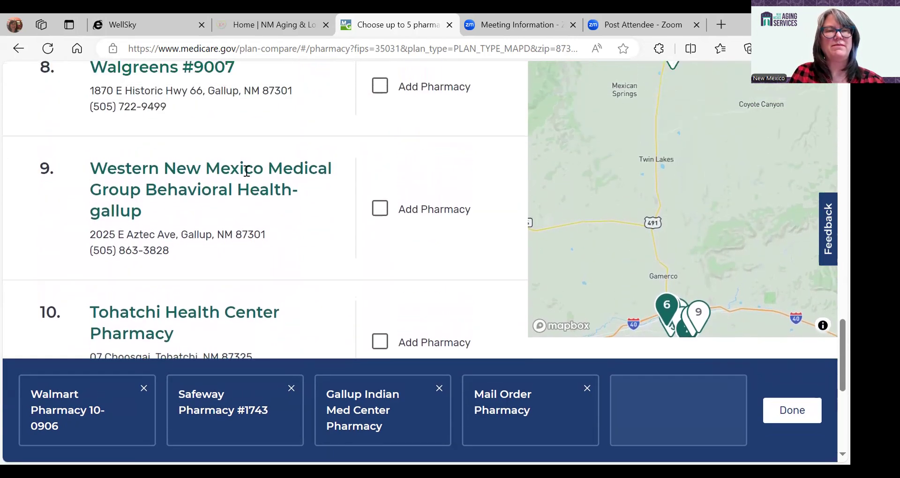
click(380, 177)
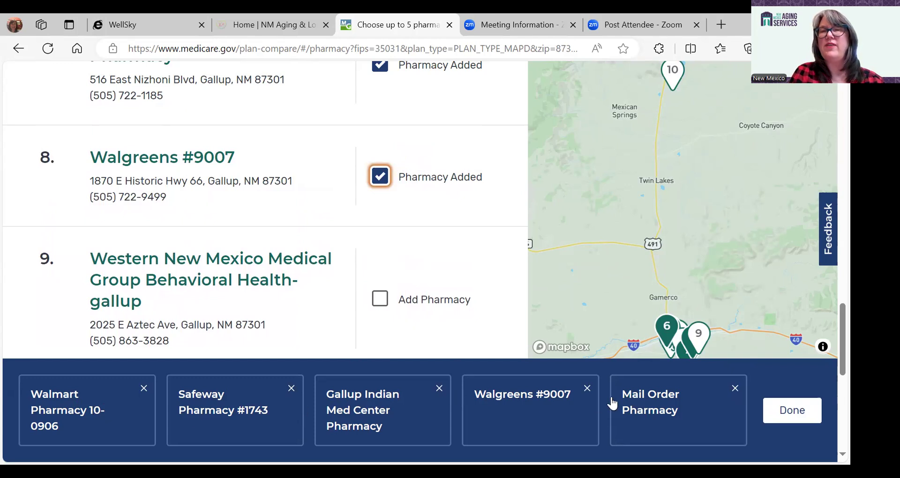
click(795, 413)
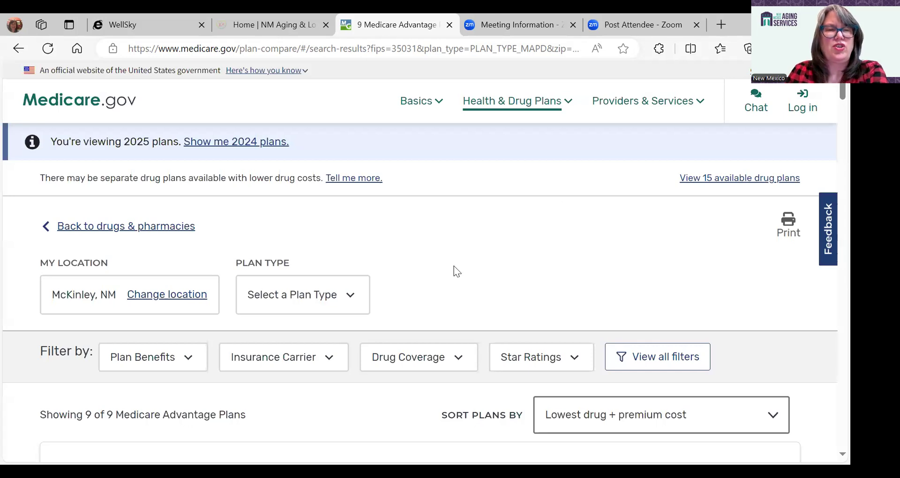
Filter the Medicare Advantage plans to the PPO (Preferred Provider Organization) plan type
scroll(454, 266, down, 1)
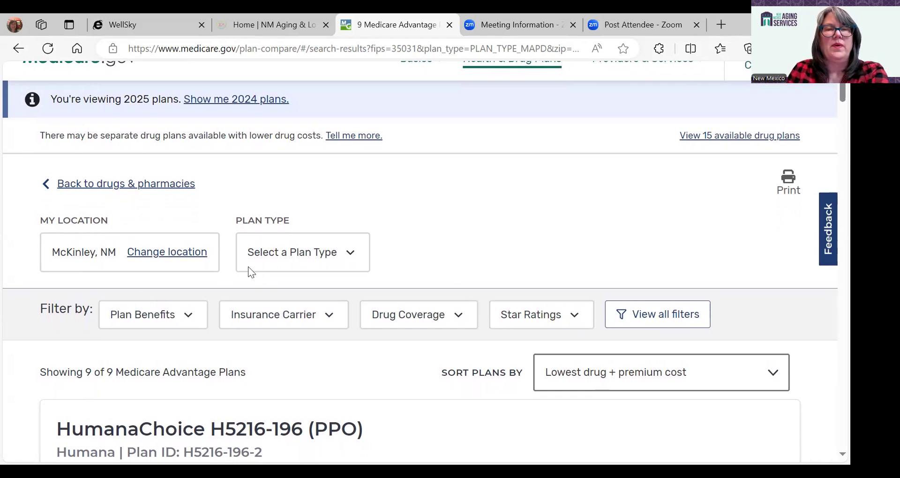
click(351, 258)
click(351, 259)
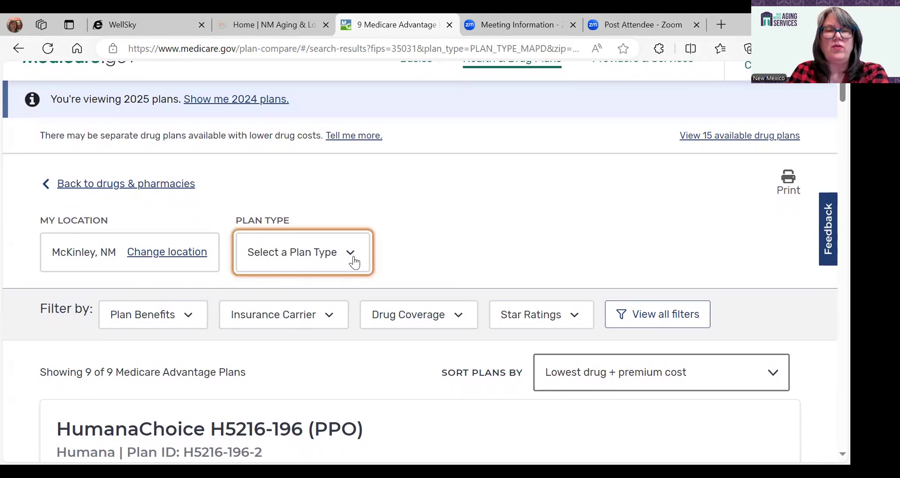
scroll(381, 258, down, 2)
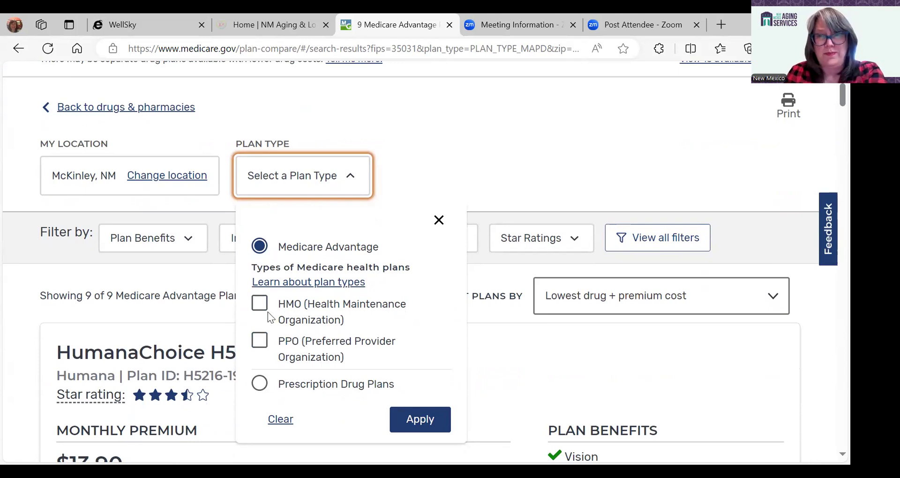
click(260, 342)
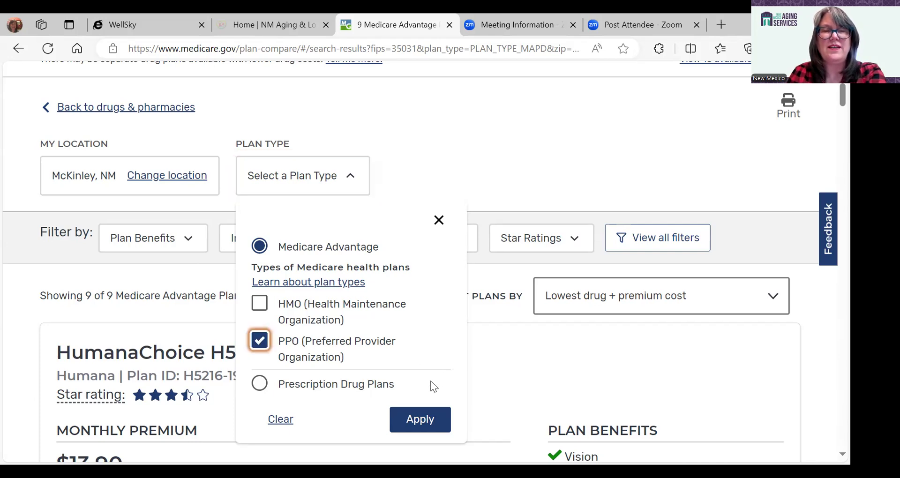
right_click(414, 422)
click(415, 422)
right_click(414, 422)
click(415, 422)
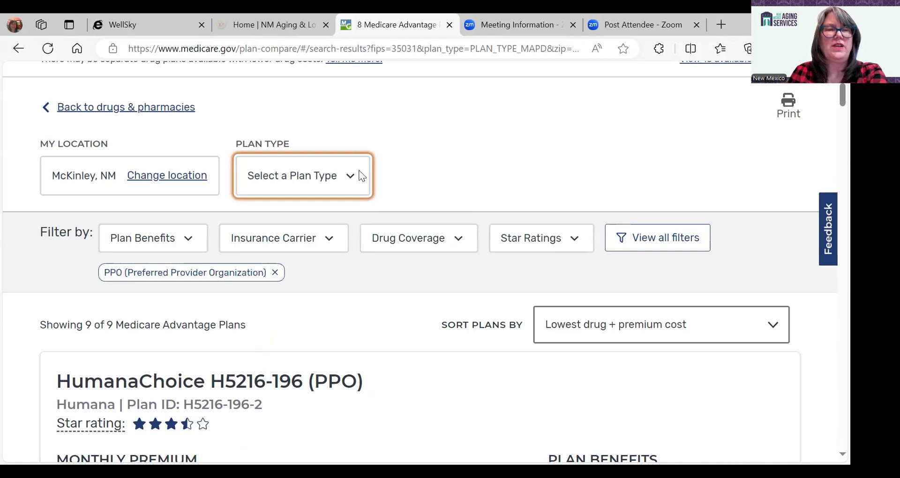
Filter the plans by benefits to those with vision, dental and hearing coverage
scroll(349, 181, up, 3)
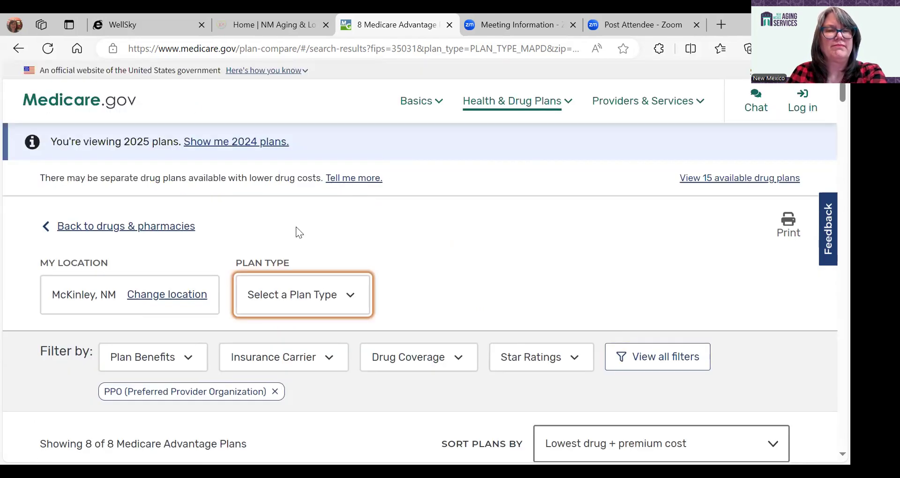
scroll(381, 317, down, 2)
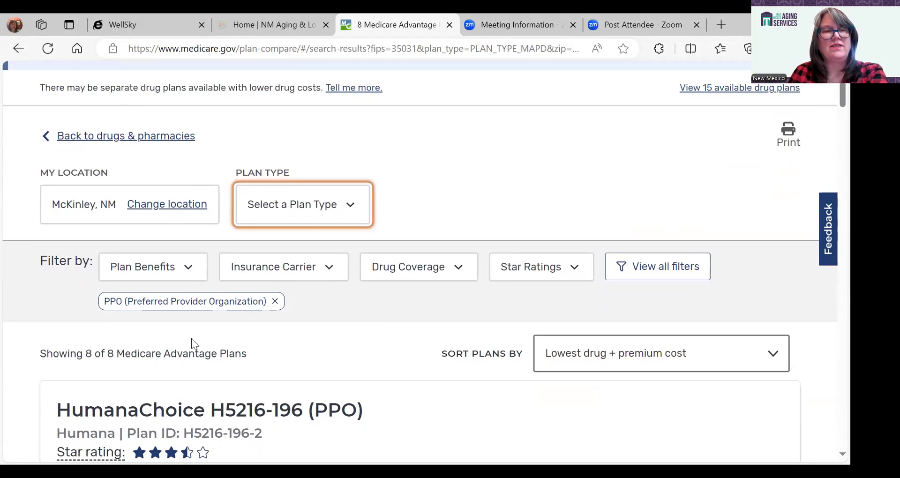
scroll(276, 343, down, 1)
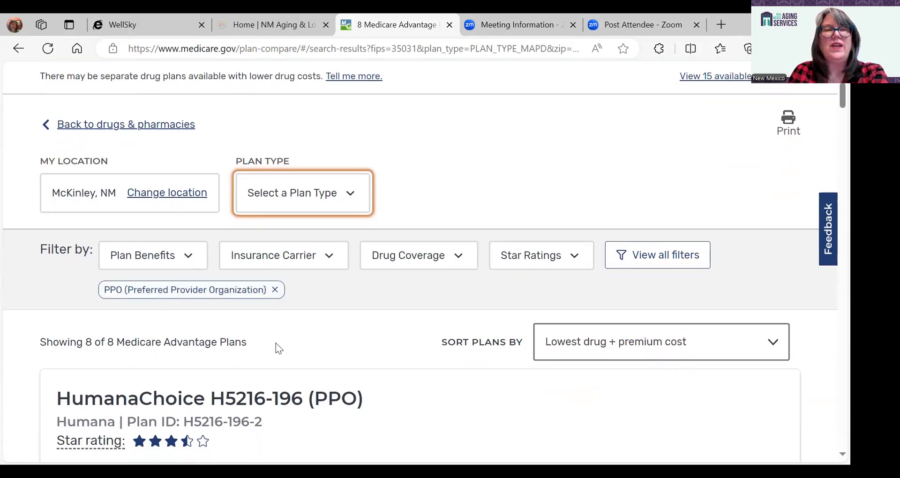
click(191, 259)
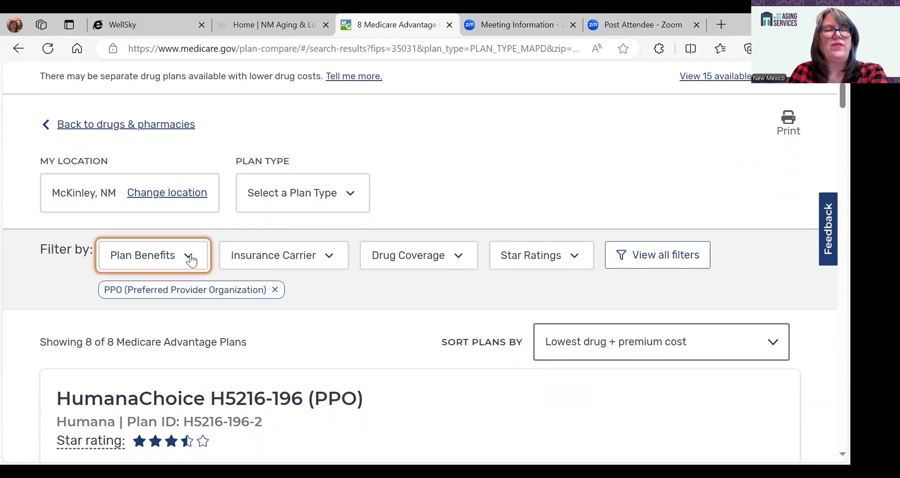
click(126, 323)
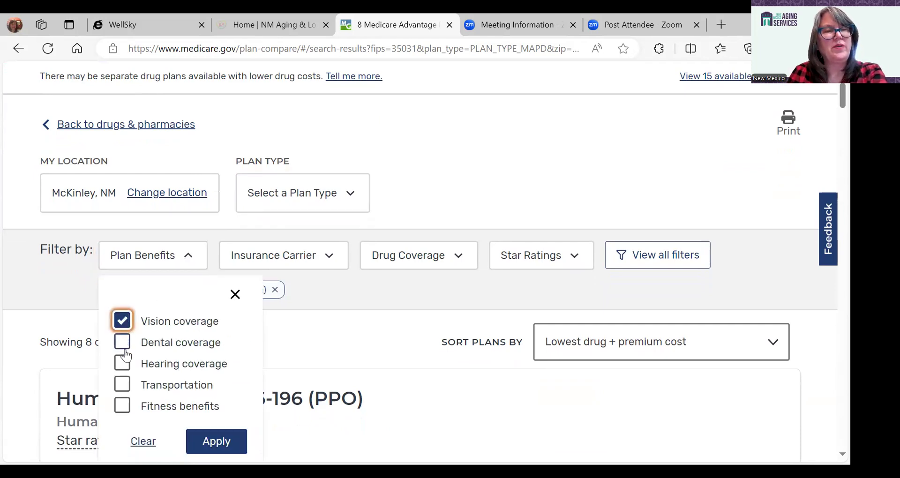
click(122, 346)
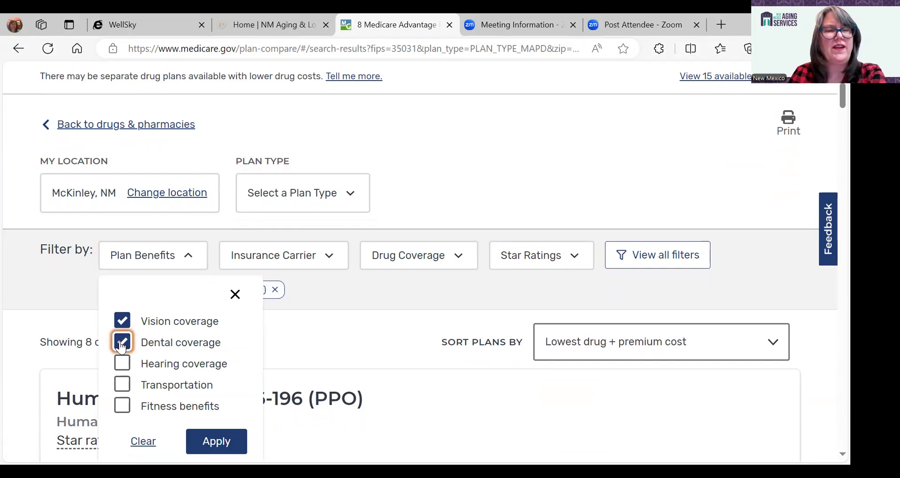
click(122, 366)
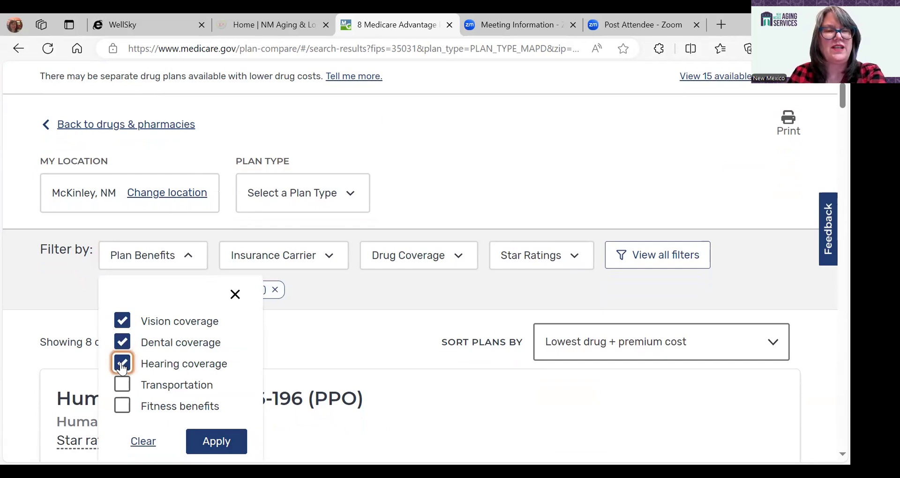
scroll(158, 375, down, 1)
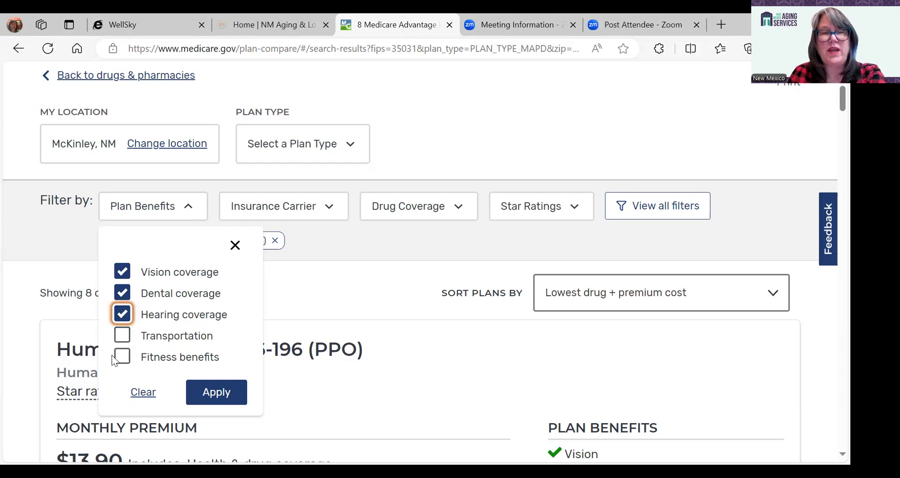
click(212, 397)
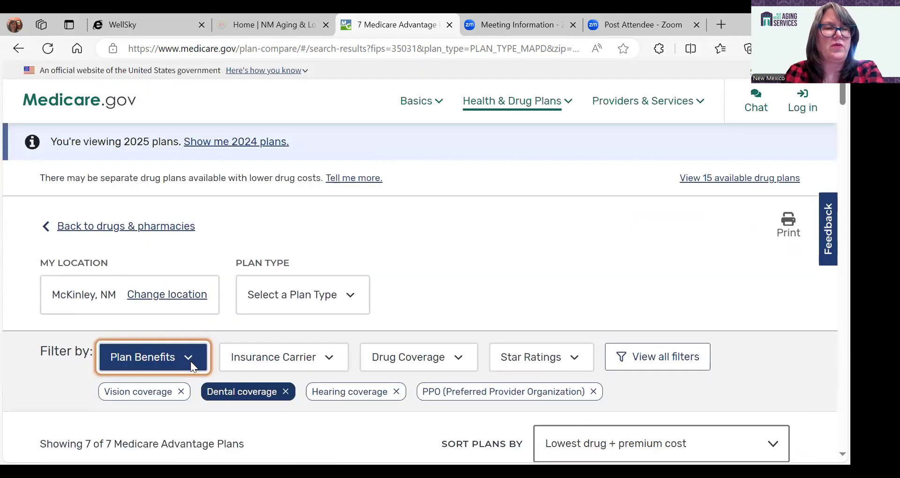
scroll(233, 363, down, 2)
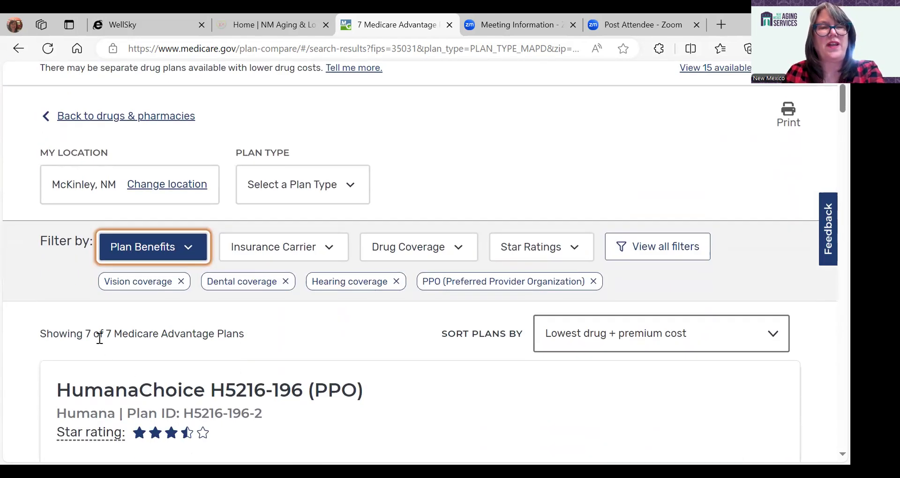
Check the insurance carrier filter choices without applying one, and filter the plans to those that include drug coverage
click(325, 252)
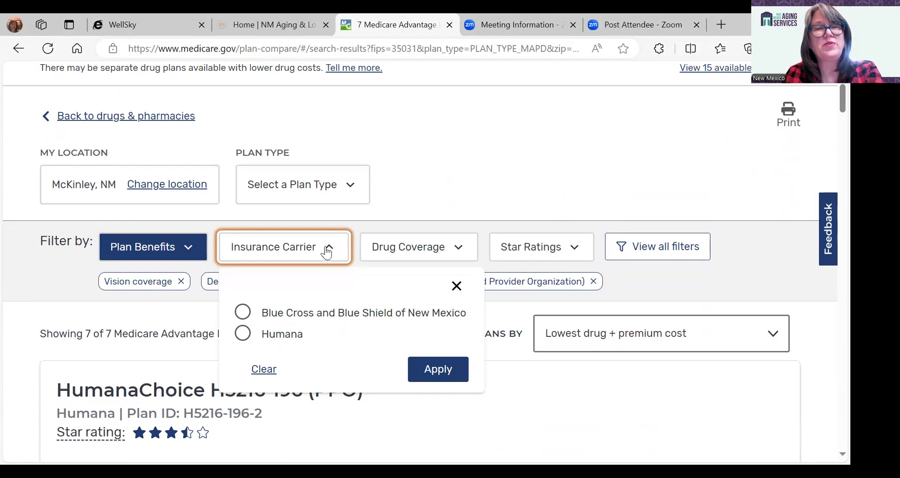
click(444, 193)
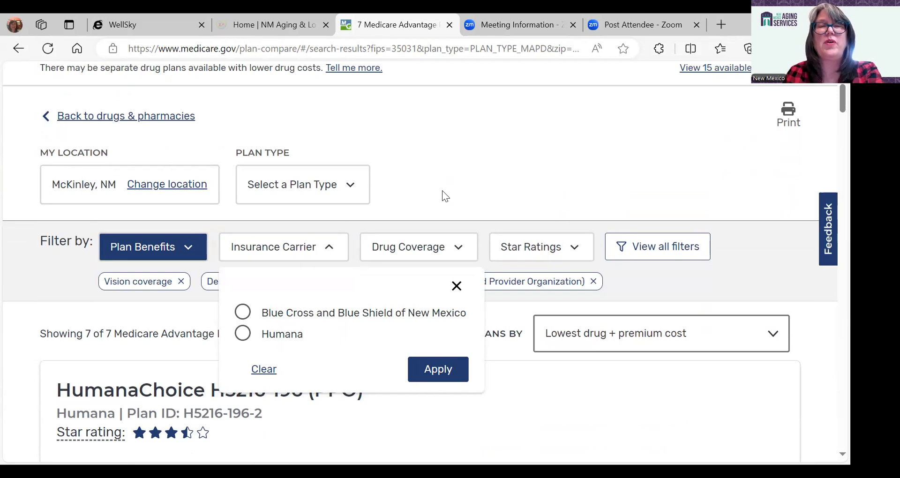
click(458, 252)
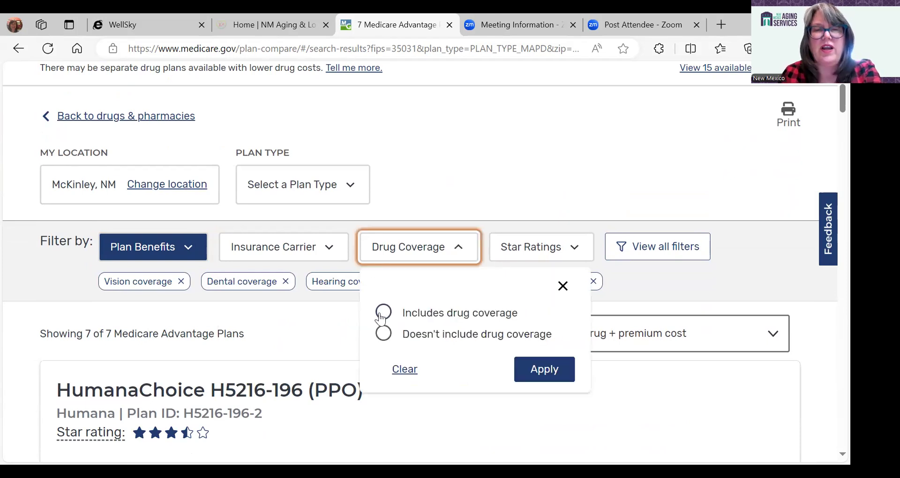
click(383, 313)
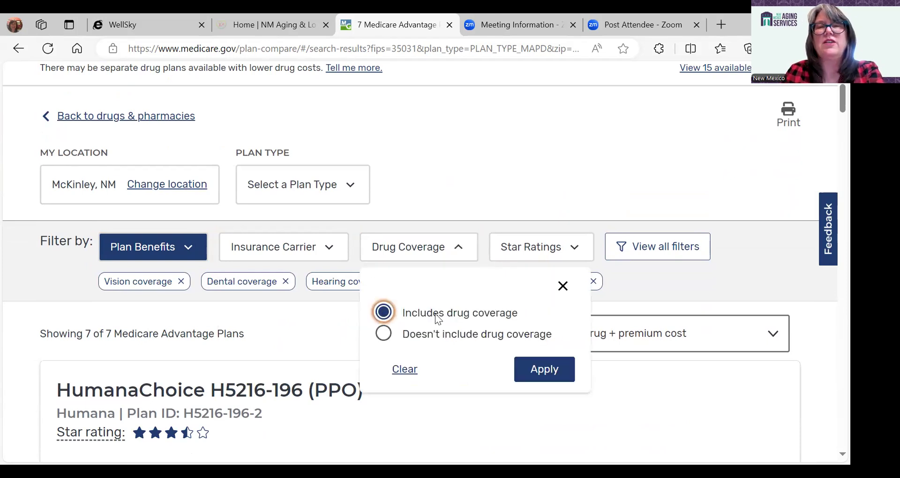
click(542, 370)
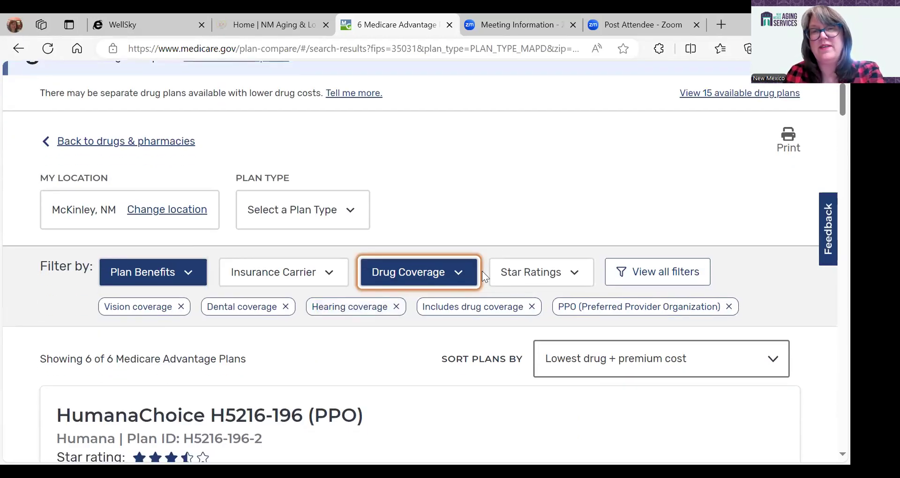
View the star rating filter choices and close them without applying one
click(576, 279)
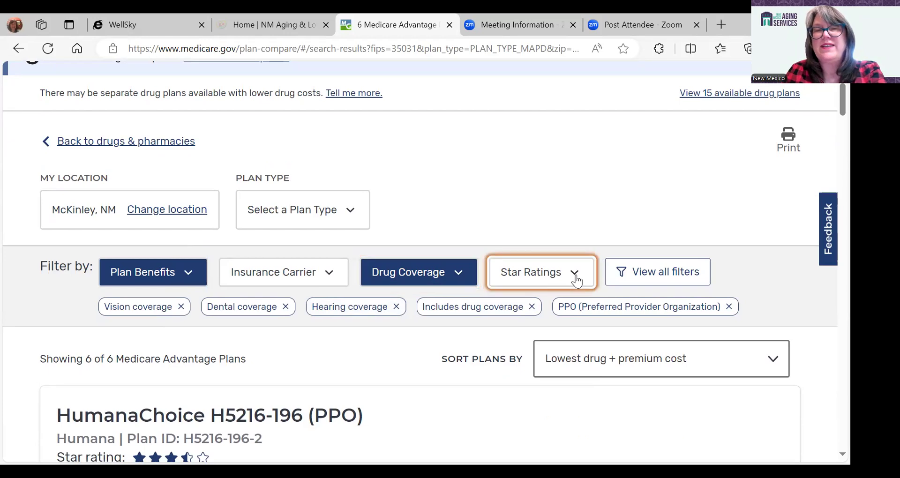
click(576, 279)
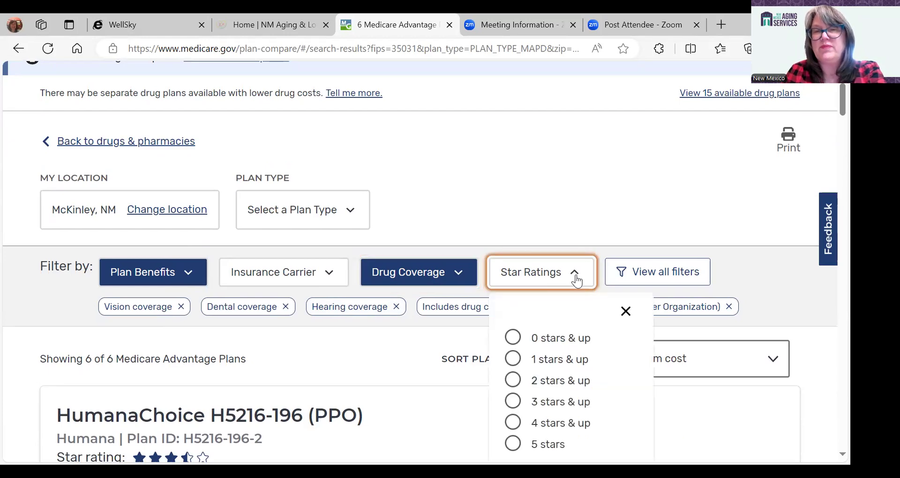
click(588, 215)
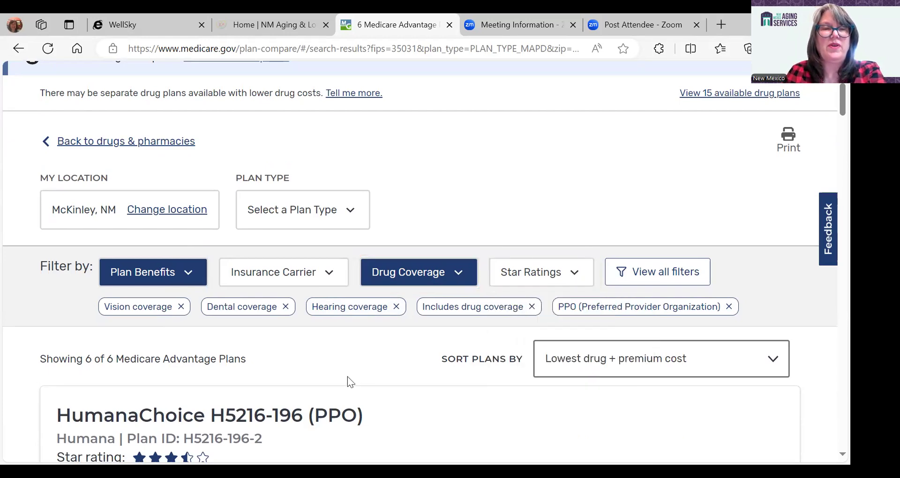
Review the sort choices for the filtered plans and select lowest drug + premium cost
scroll(362, 376, down, 1)
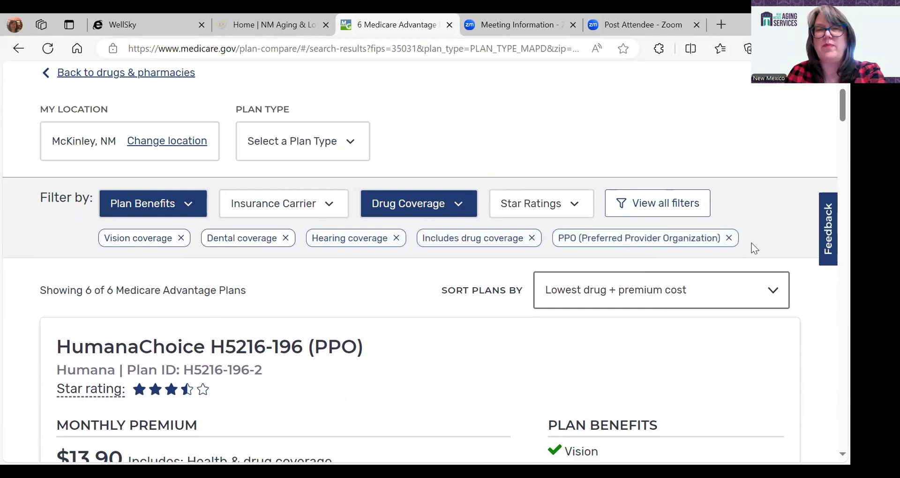
scroll(389, 289, down, 1)
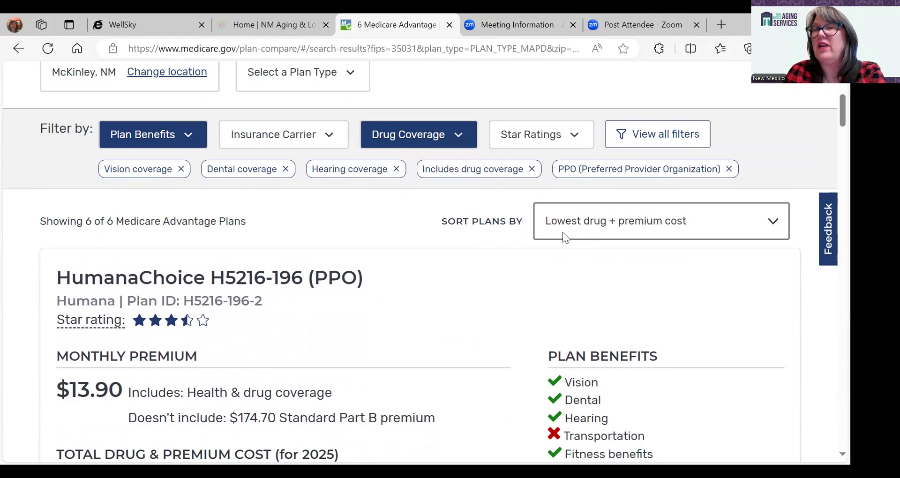
click(774, 223)
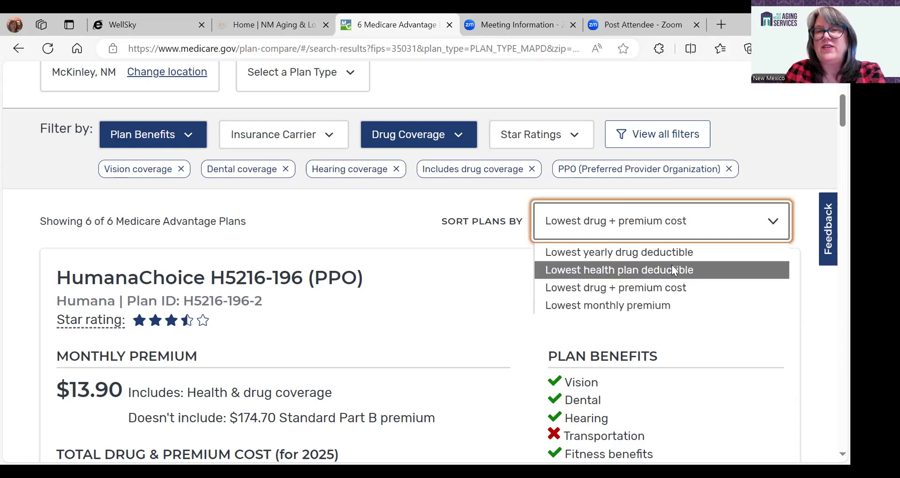
click(683, 293)
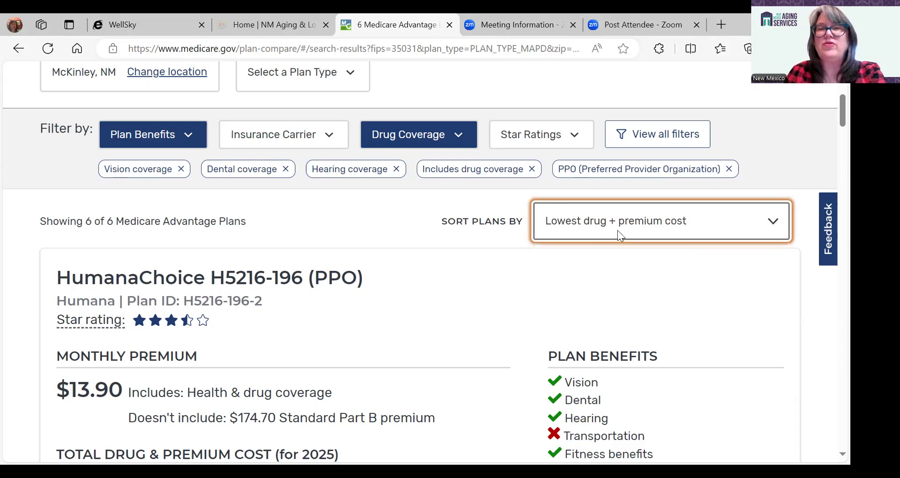
click(424, 252)
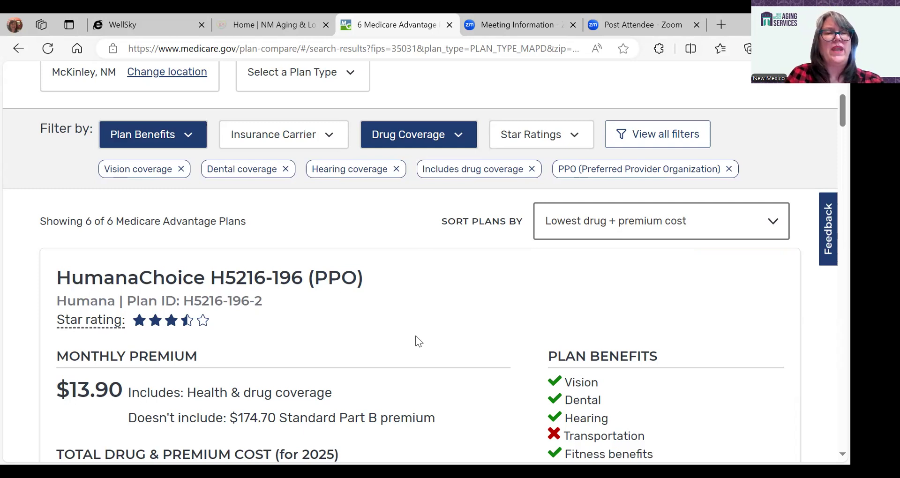
Examine the HumanaChoice H5216-196 (PPO) plan's premium, benefits, deductibles and copays, including the explanation of the maximum paid for health services
scroll(418, 340, down, 2)
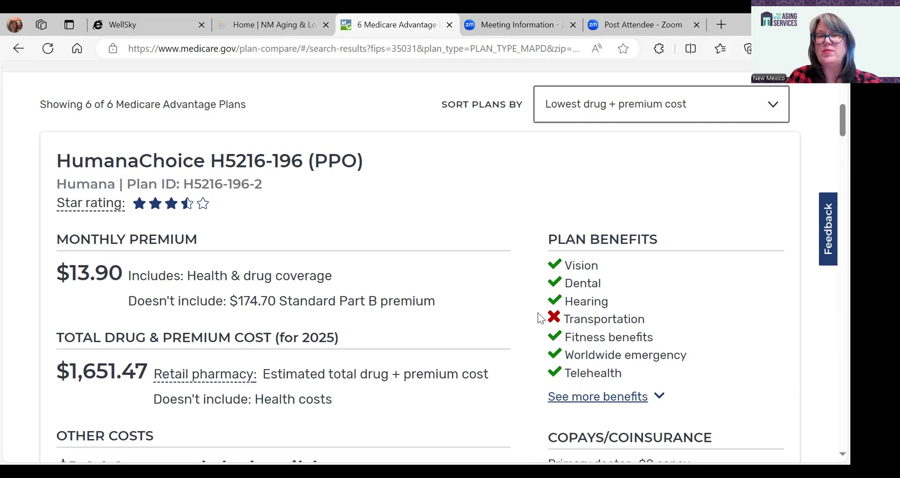
scroll(518, 375, down, 2)
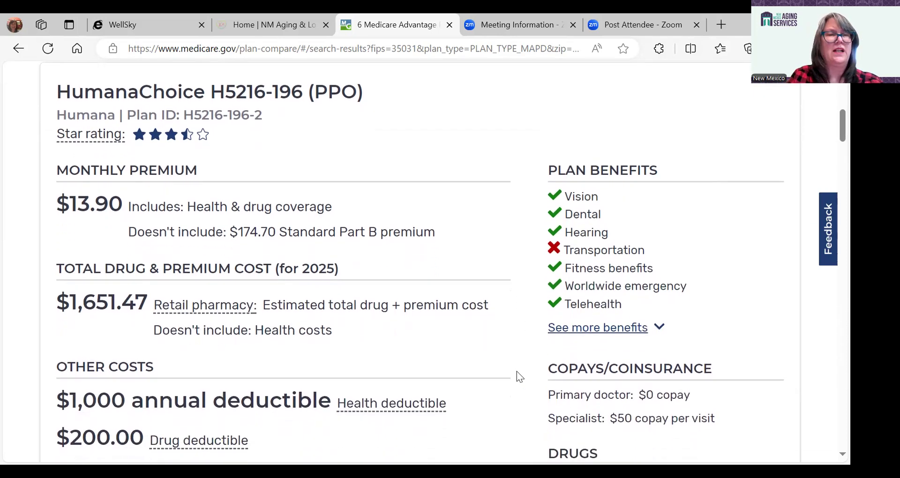
scroll(516, 372, down, 2)
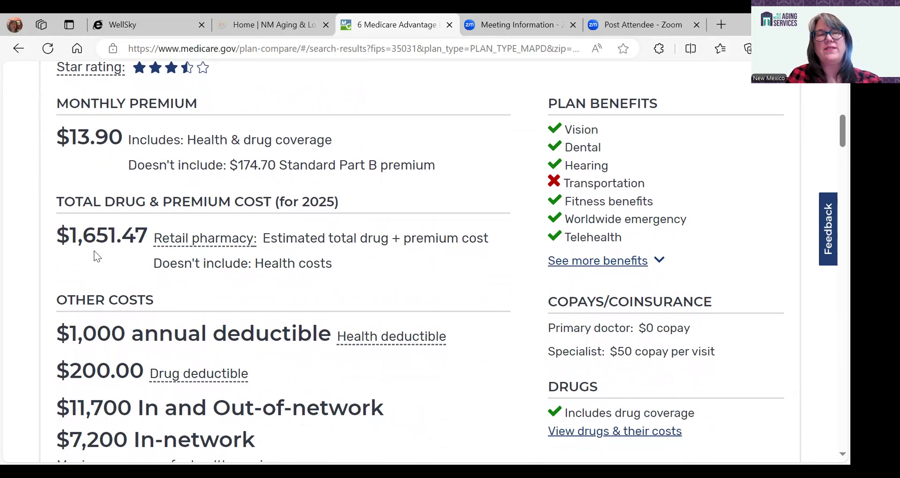
scroll(294, 302, down, 1)
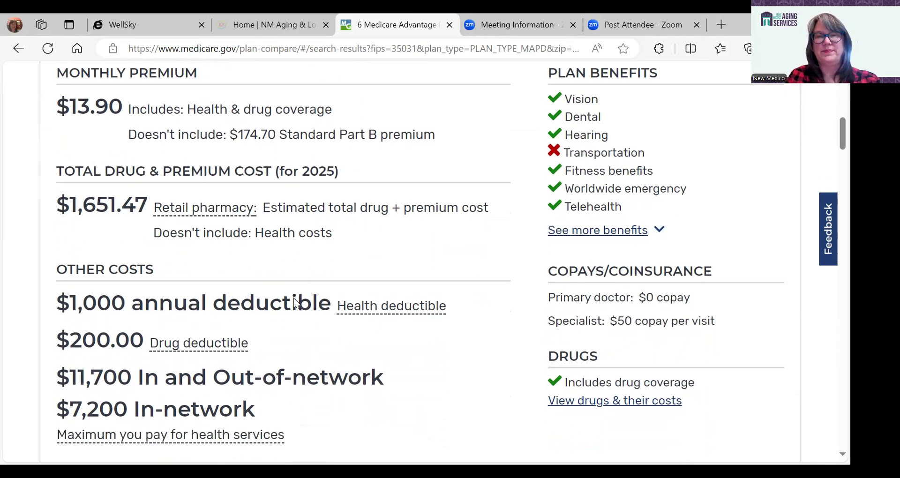
scroll(295, 303, down, 1)
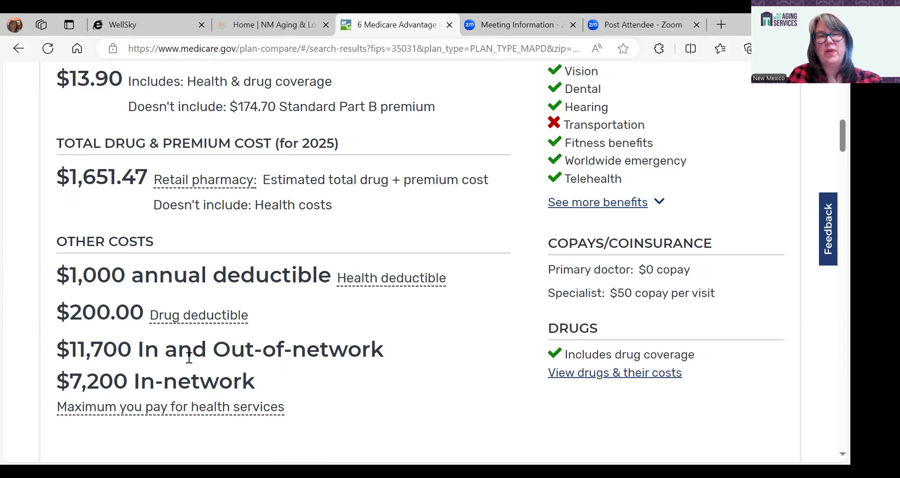
scroll(342, 348, down, 1)
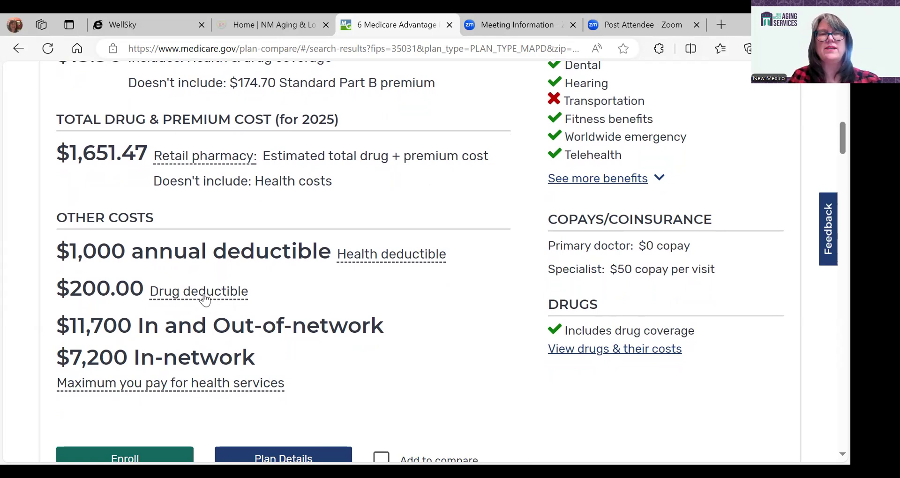
click(196, 393)
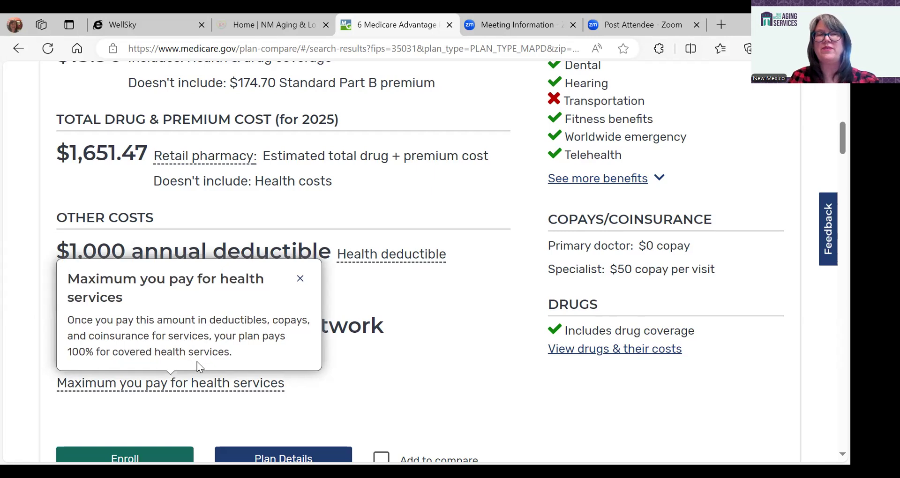
click(361, 383)
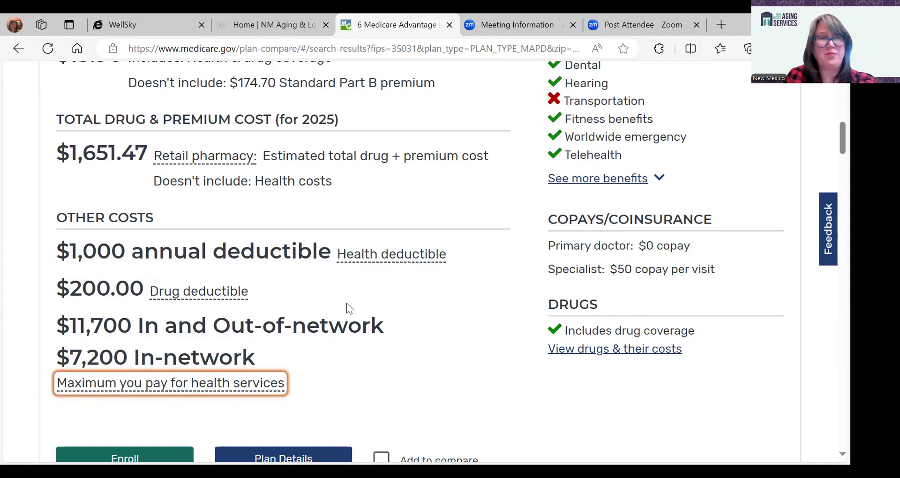
Open the plan details of HumanaChoice H5216-196 (PPO) and review its summary of what the member will pay
scroll(394, 300, down, 3)
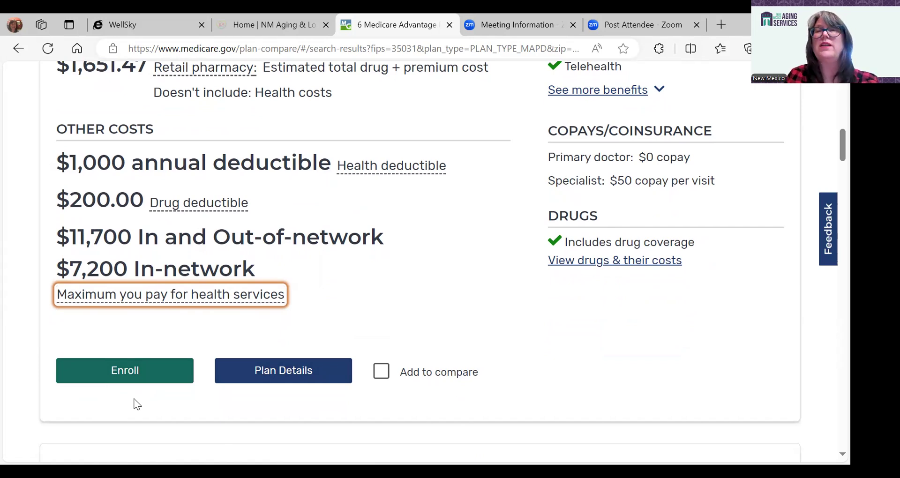
click(306, 376)
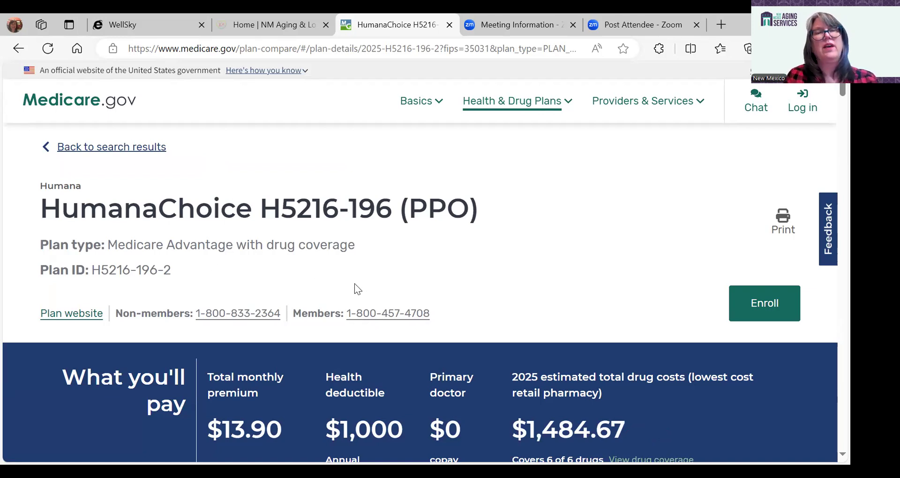
scroll(474, 291, down, 2)
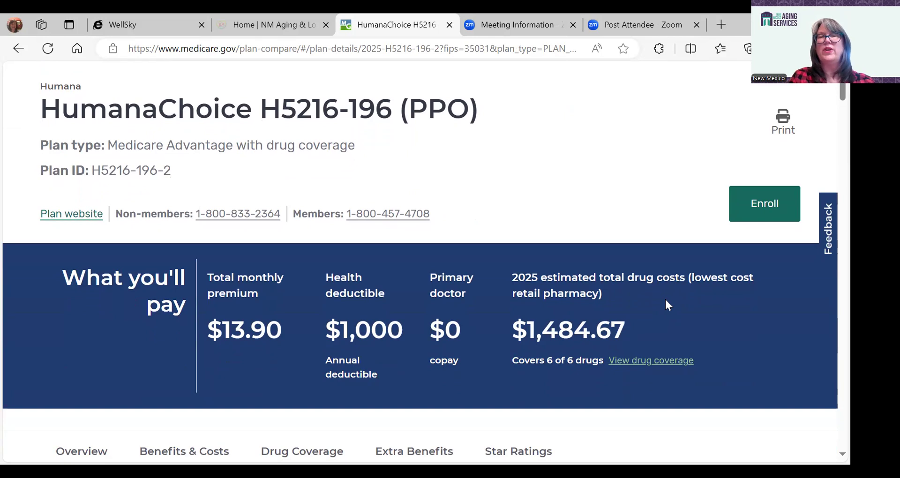
scroll(666, 303, down, 1)
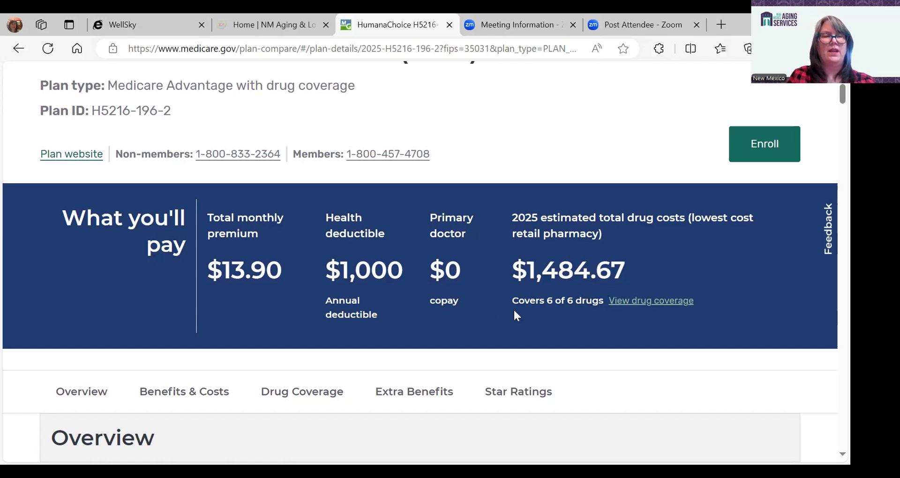
scroll(515, 315, down, 1)
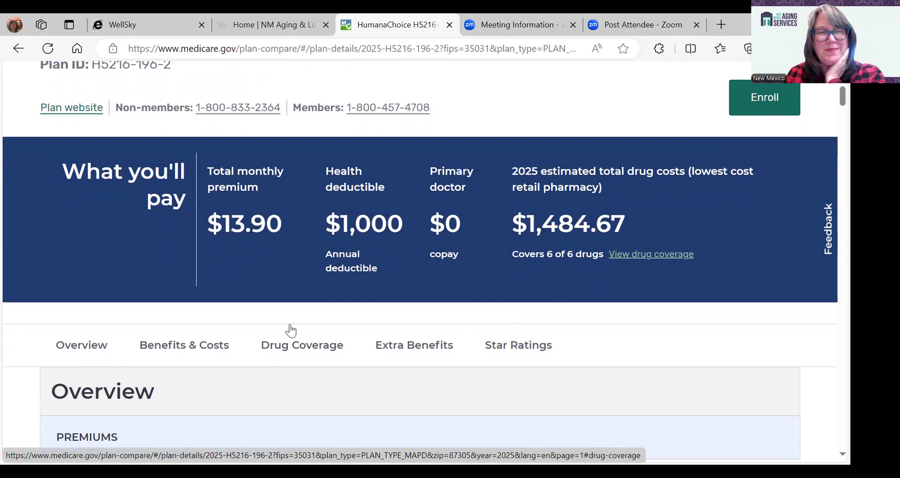
Go to the plan's extra benefits and examine its hearing and preventive dental coverage
click(413, 347)
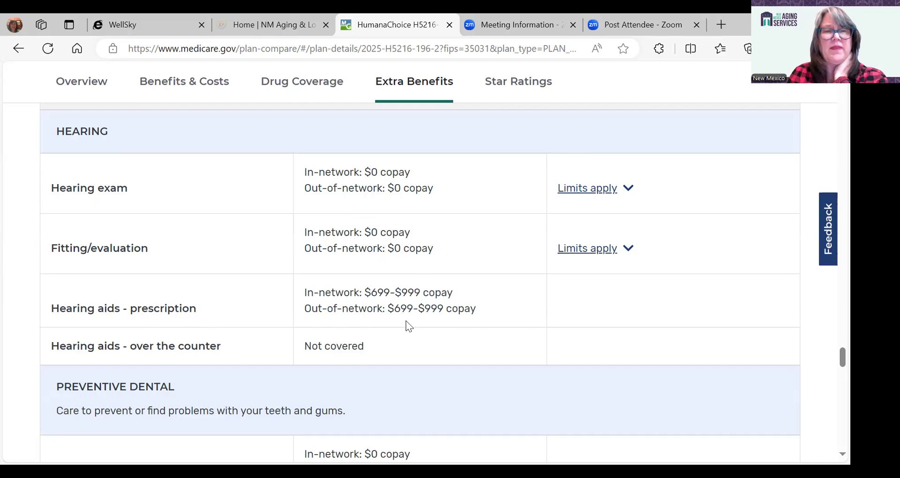
scroll(407, 326, down, 1)
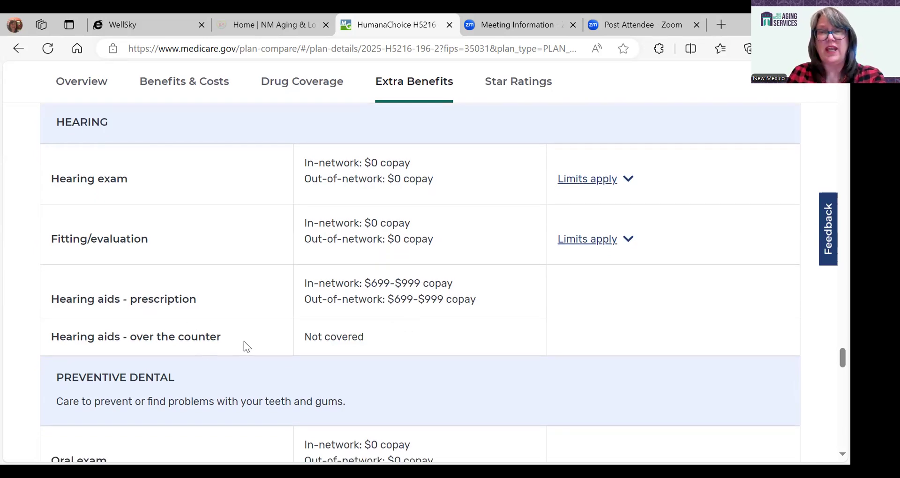
scroll(426, 371, down, 1)
scroll(428, 374, down, 1)
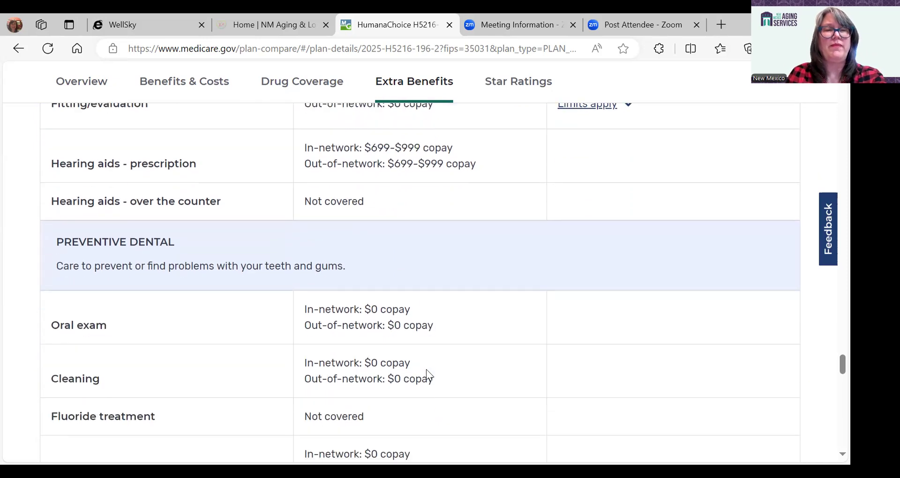
scroll(428, 374, down, 1)
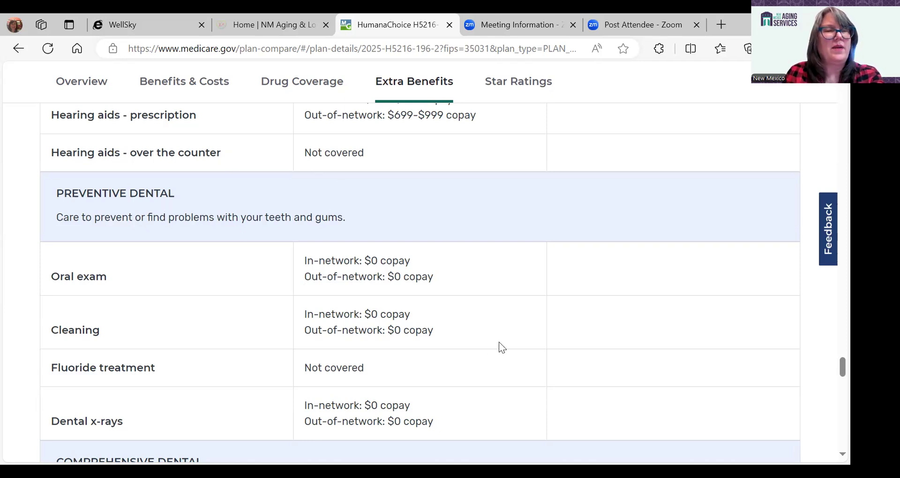
scroll(505, 346, down, 2)
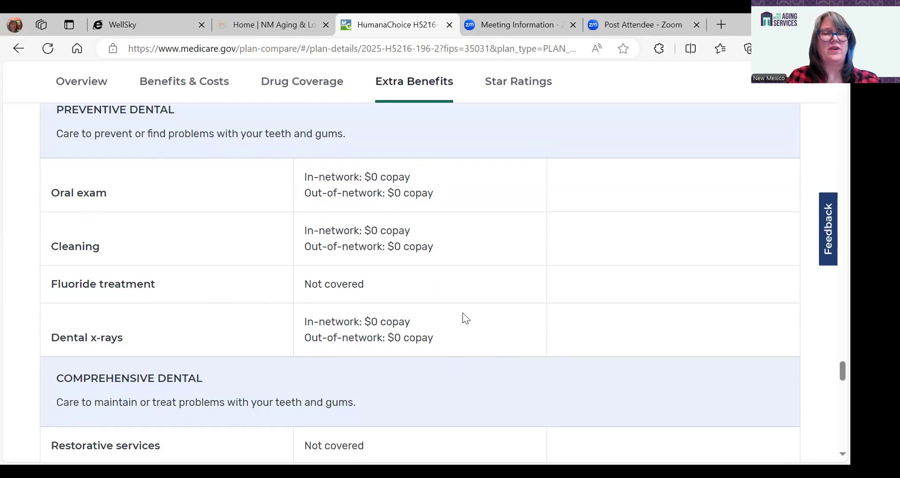
Examine the plan's comprehensive dental coverage, from restorative services through adjunctive general services
scroll(465, 318, down, 3)
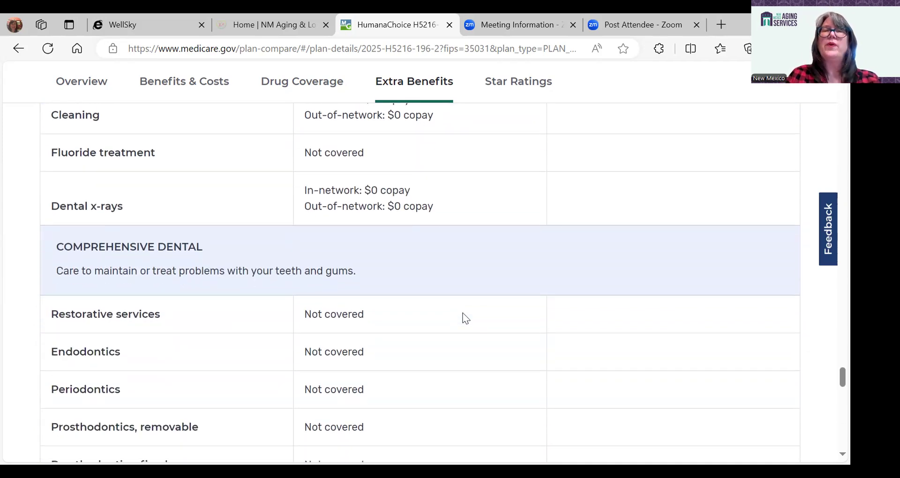
scroll(465, 317, down, 1)
scroll(464, 318, down, 1)
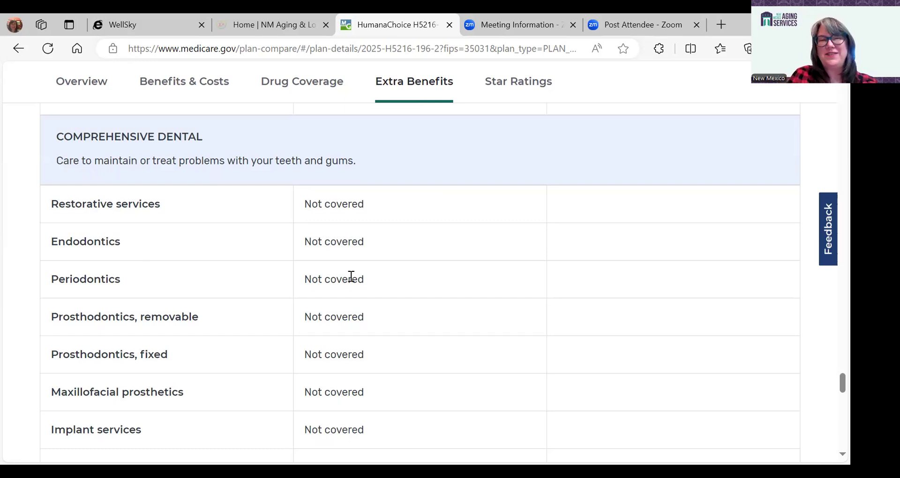
scroll(381, 298, down, 1)
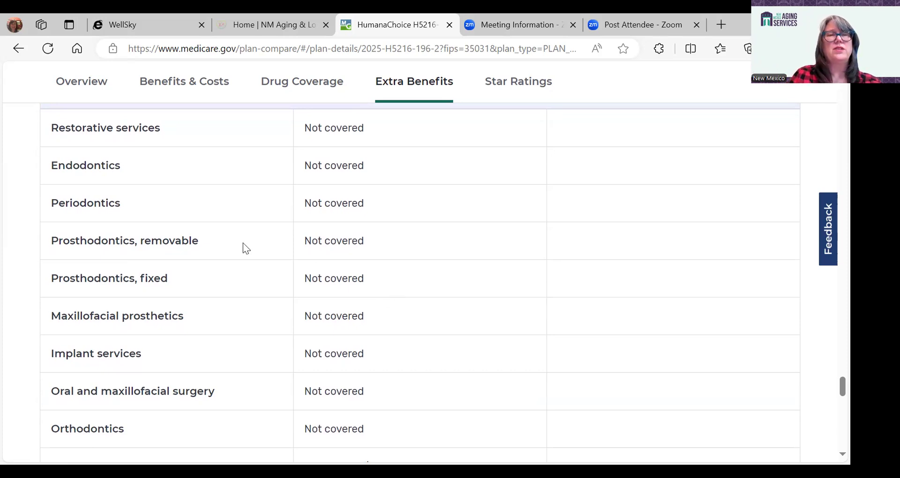
scroll(388, 273, down, 5)
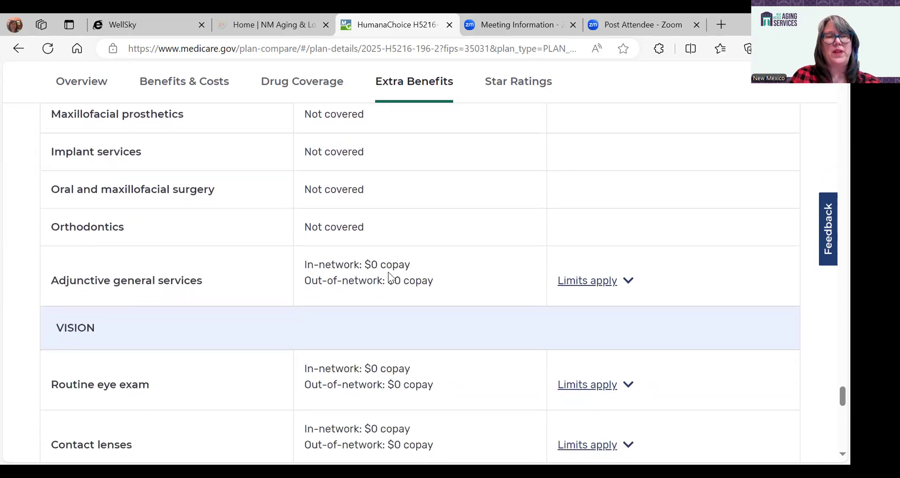
Expand the plan's additional extra benefits and review them from non-opioid pain management services through the special benefits
scroll(388, 272, down, 8)
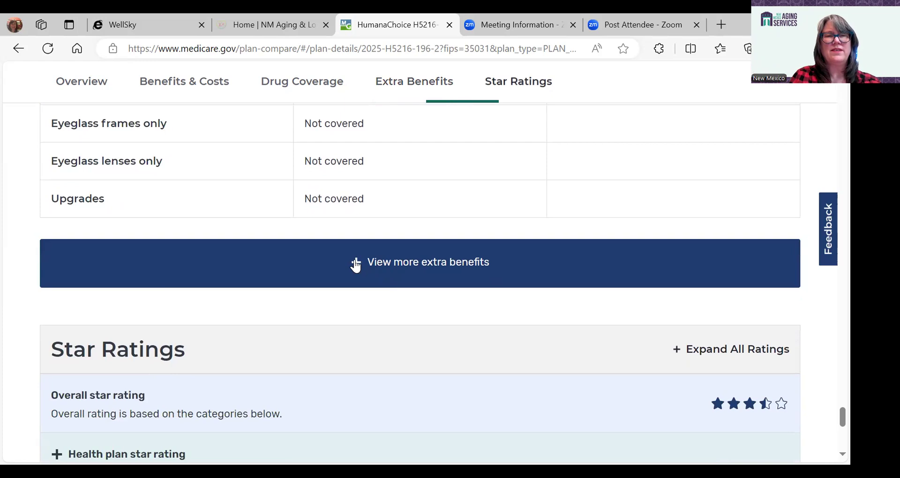
click(356, 263)
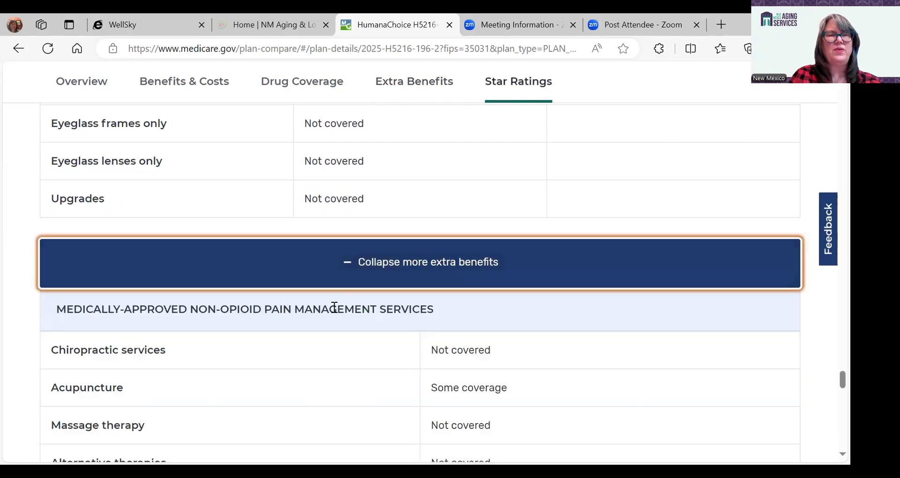
scroll(334, 307, up, 6)
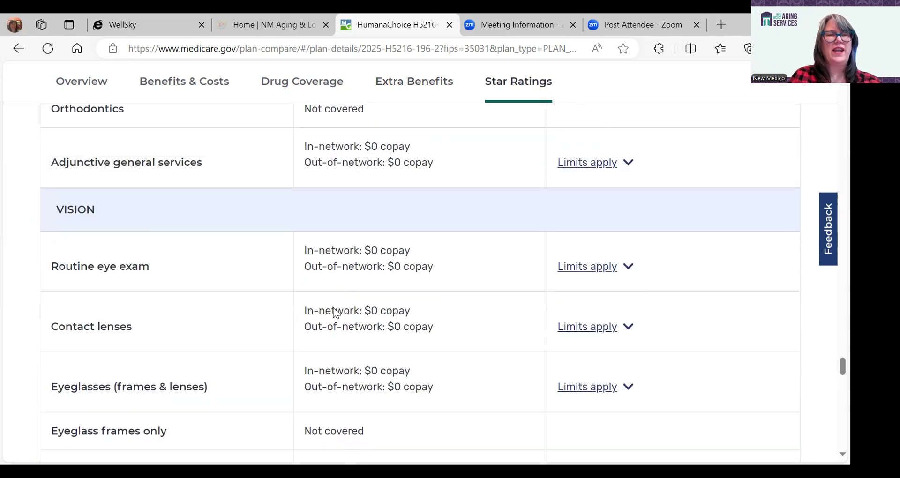
scroll(333, 308, down, 12)
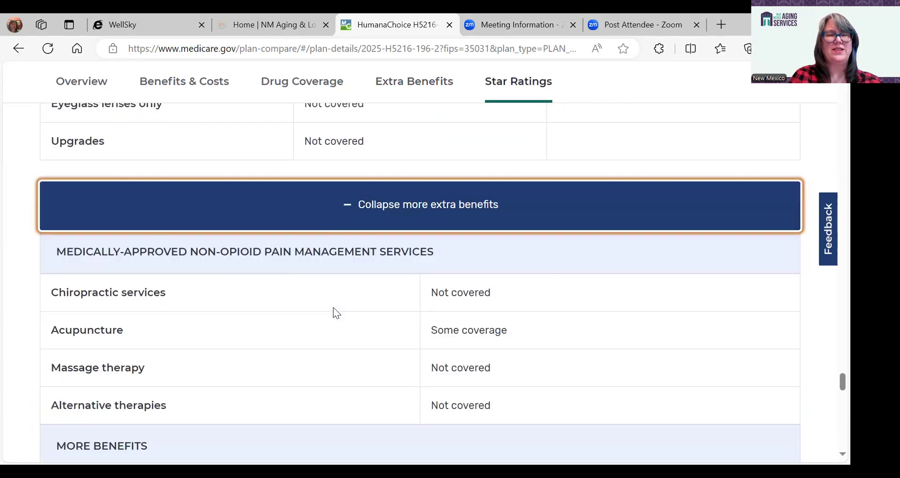
scroll(333, 308, down, 13)
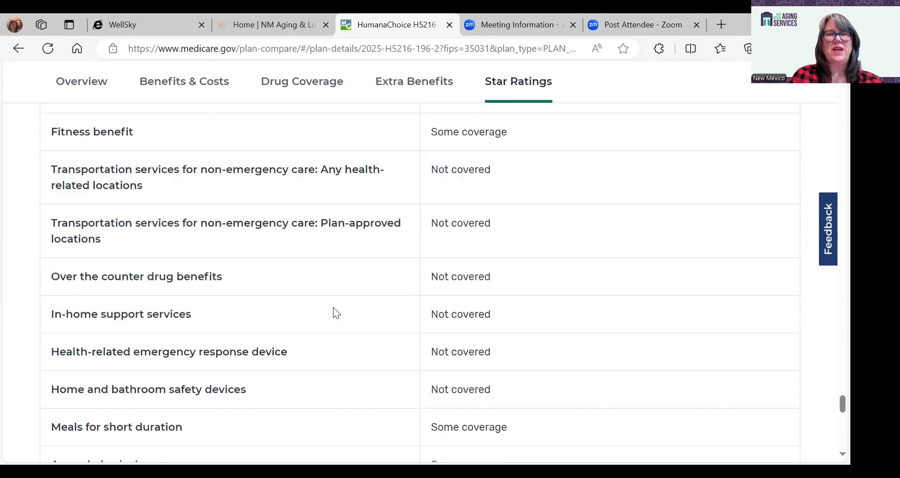
scroll(333, 308, down, 1)
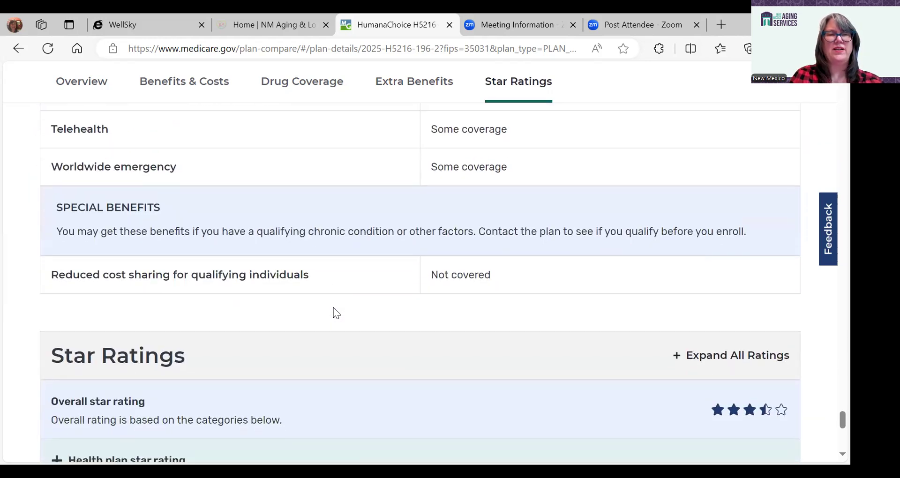
Examine the plan's vision coverage, including the routine eye exam, contact lenses, eyeglasses and upgrades
scroll(334, 307, up, 20)
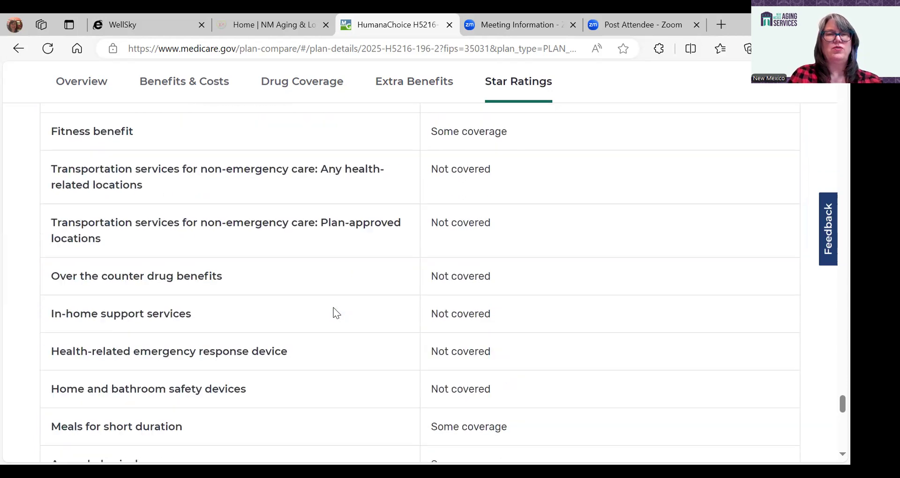
scroll(334, 308, up, 4)
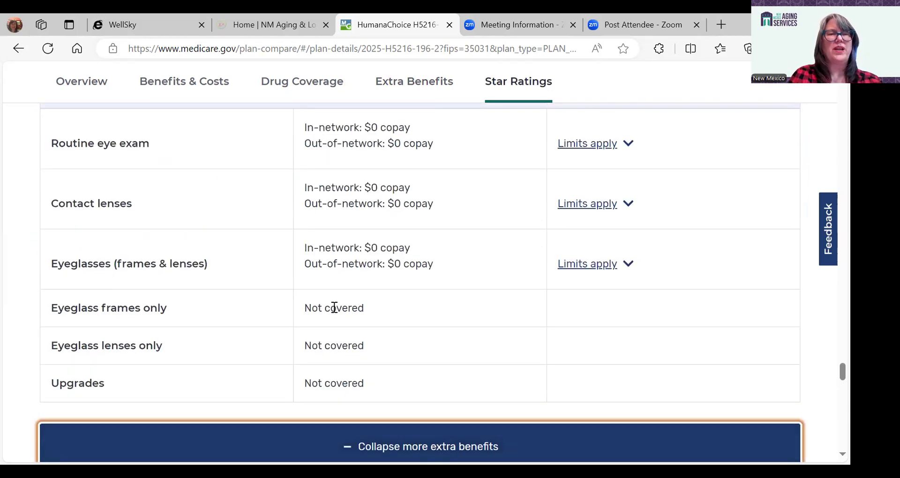
scroll(334, 308, up, 1)
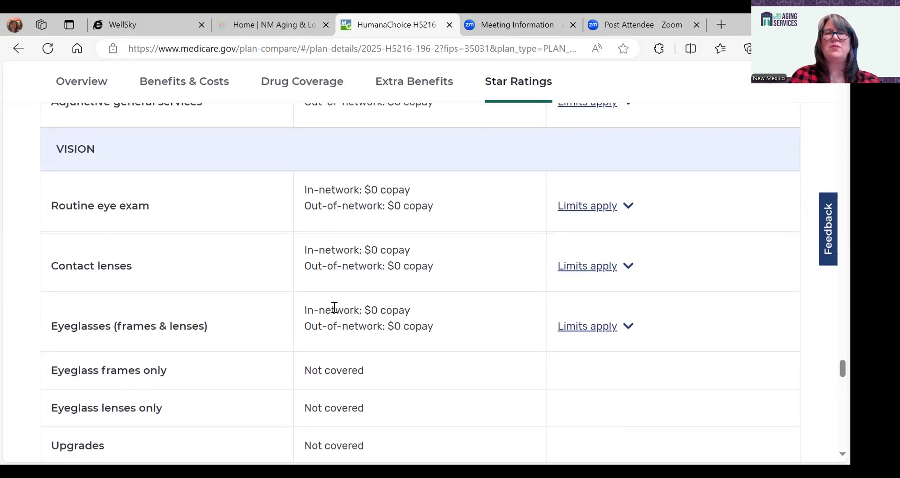
scroll(334, 308, down, 1)
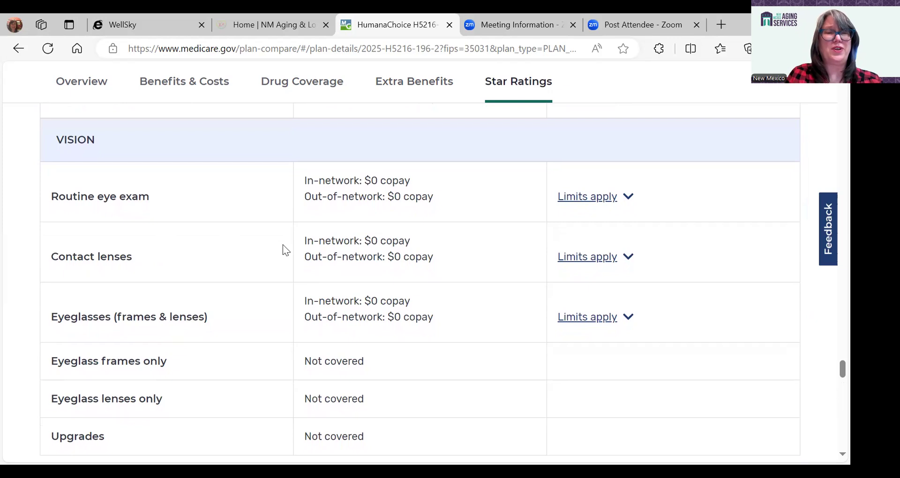
Return from the HumanaChoice H5216-196 (PPO) plan details to the list of plan search results
scroll(266, 218, up, 15)
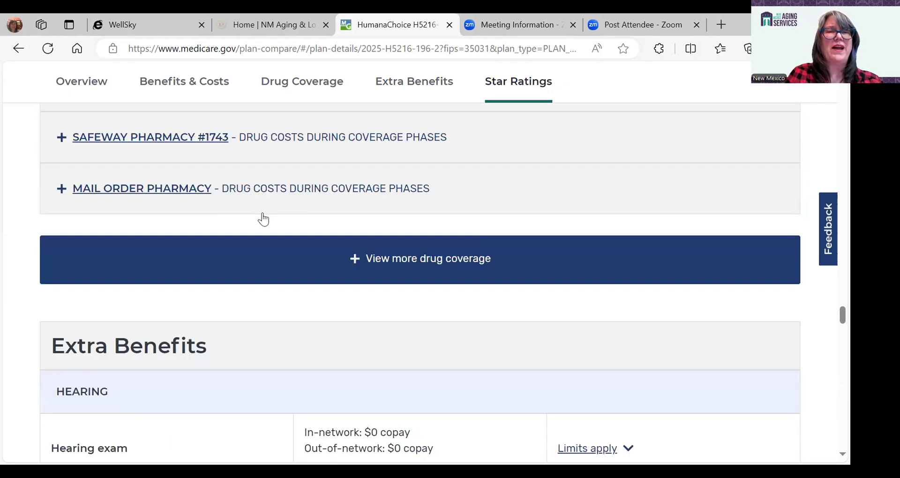
scroll(266, 218, up, 20)
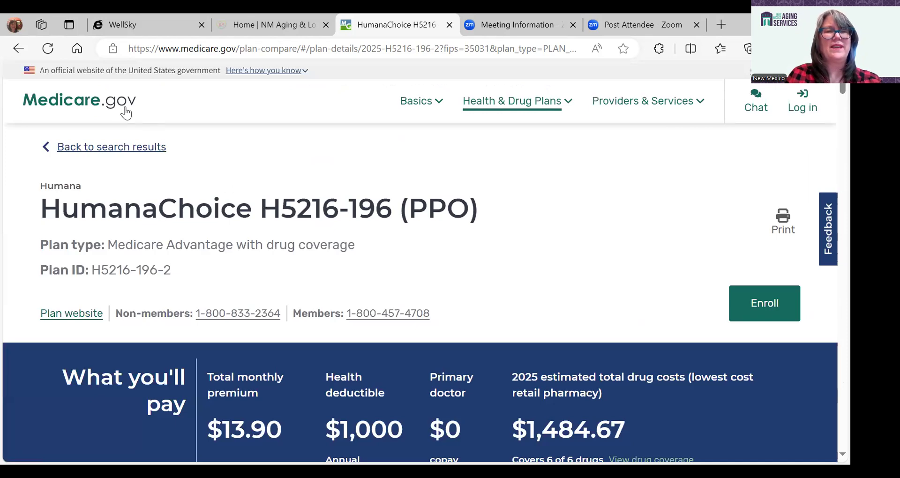
click(126, 148)
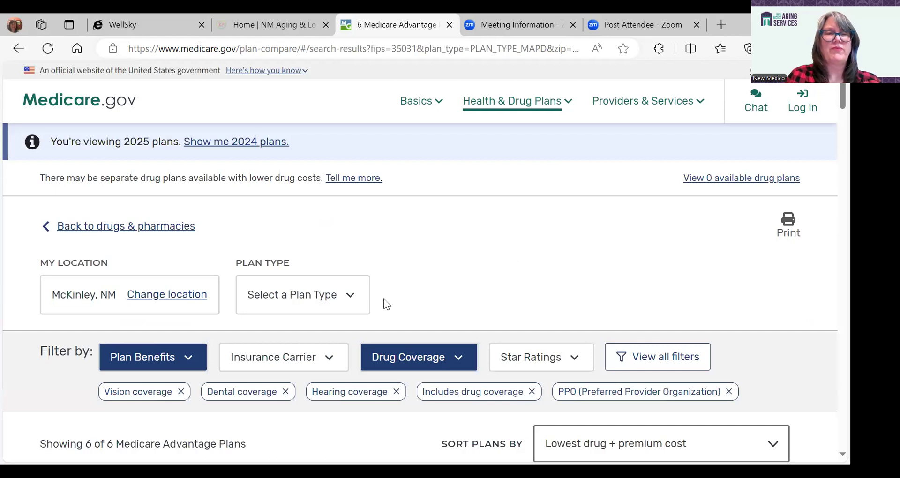
Review the HumanaChoice H5216-196 (PPO) entry's premium, costs and benefits in the results and locate the HumanaChoice plan listed after it
scroll(435, 302, down, 4)
scroll(435, 303, down, 10)
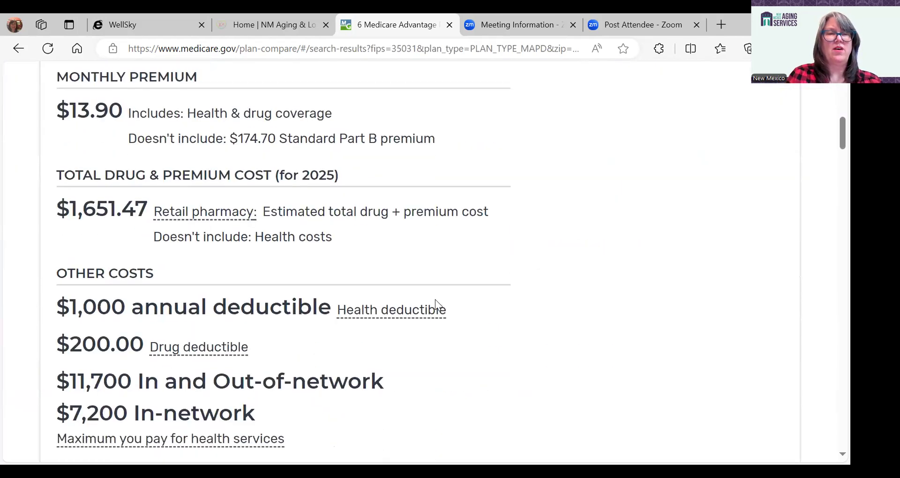
scroll(435, 302, down, 3)
scroll(435, 302, up, 7)
scroll(435, 299, up, 6)
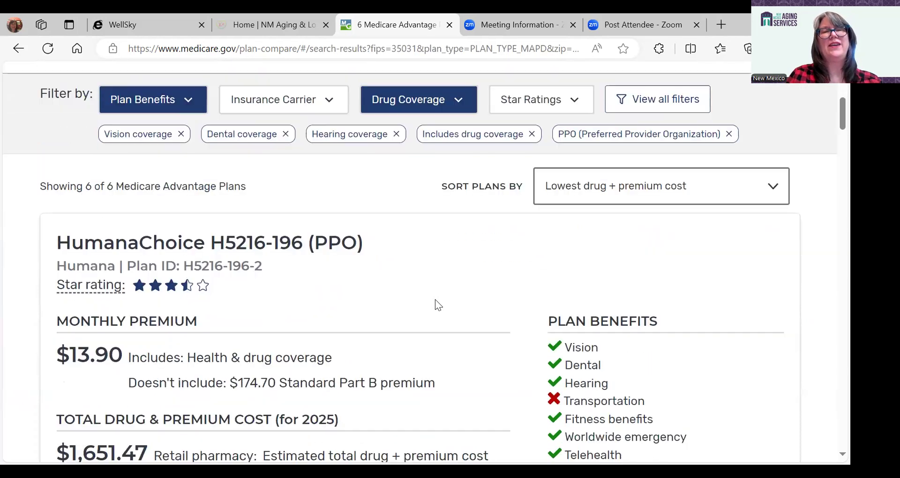
scroll(304, 261, down, 1)
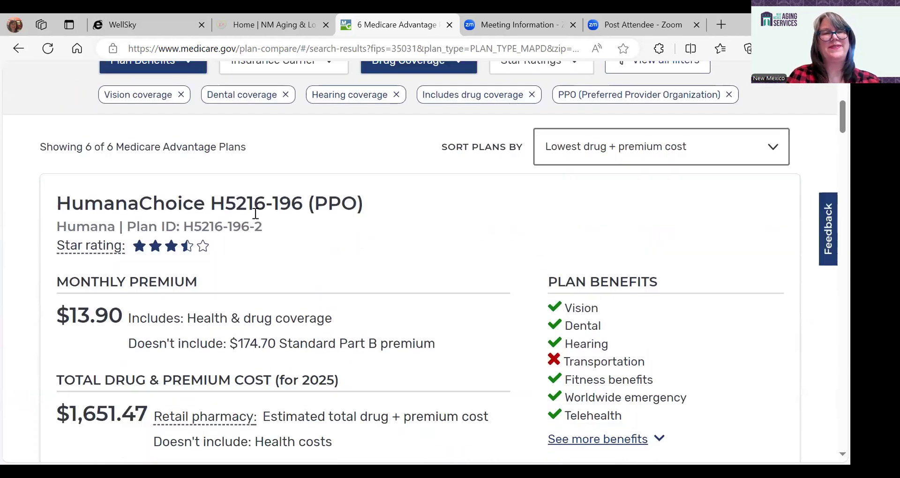
scroll(402, 328, down, 6)
scroll(402, 325, down, 6)
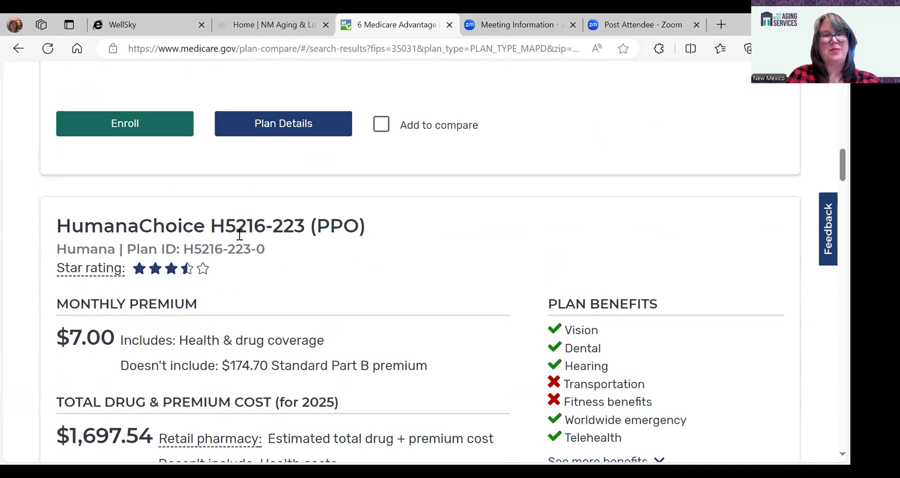
scroll(351, 234, up, 4)
scroll(350, 233, up, 7)
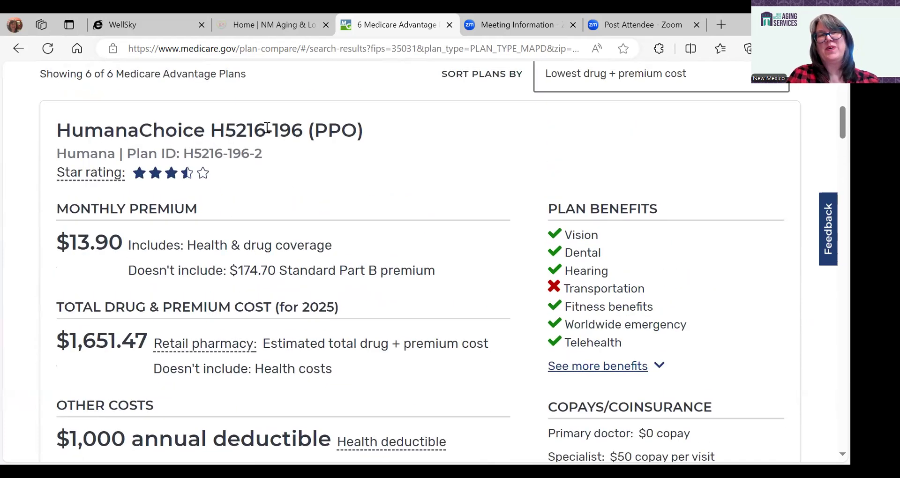
Examine the HumanaChoice H5216-223 (PPO) plan's premium, benefits, deductibles, copays and maximum paid for health services in the results
scroll(348, 232, down, 11)
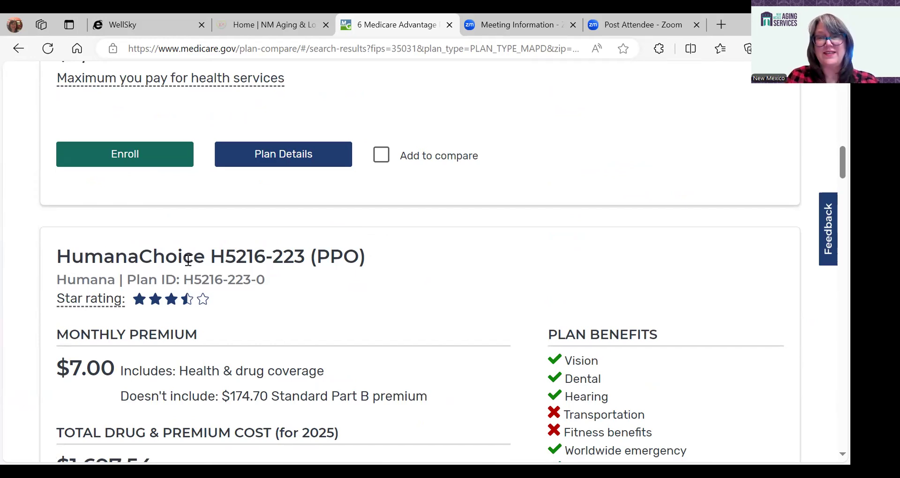
scroll(325, 287, down, 2)
scroll(325, 286, down, 1)
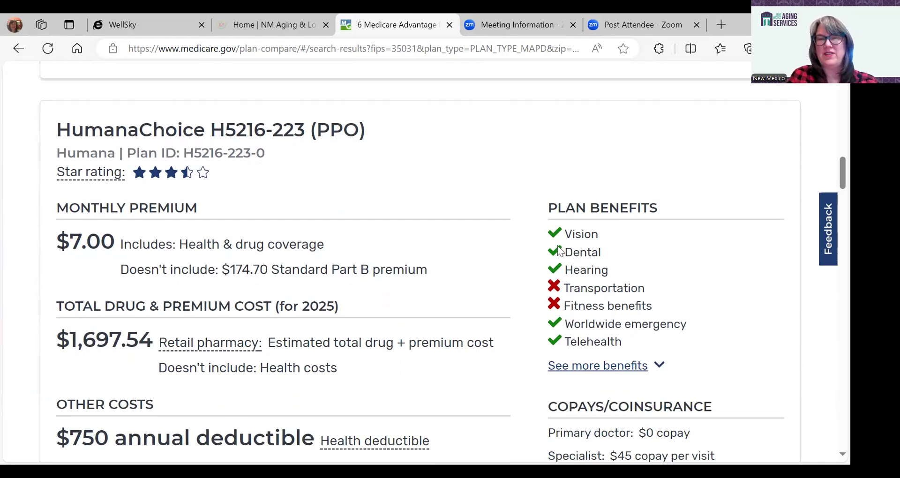
scroll(339, 317, down, 2)
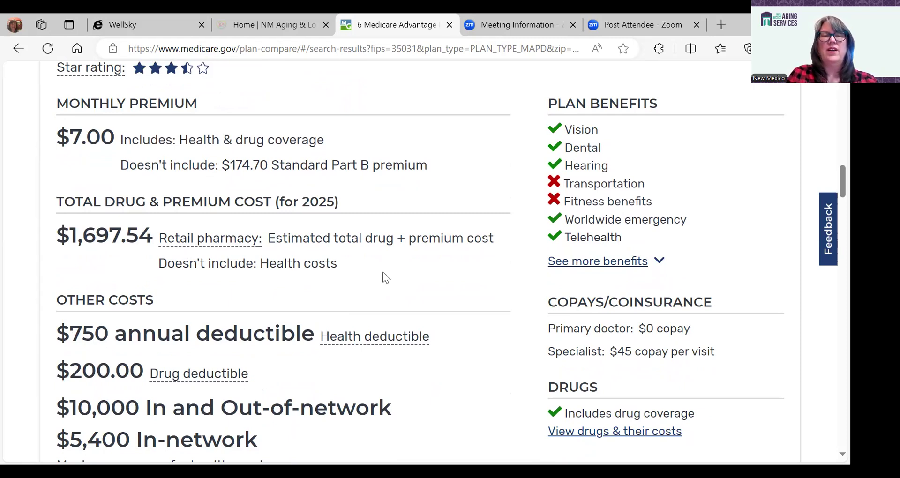
scroll(386, 277, down, 1)
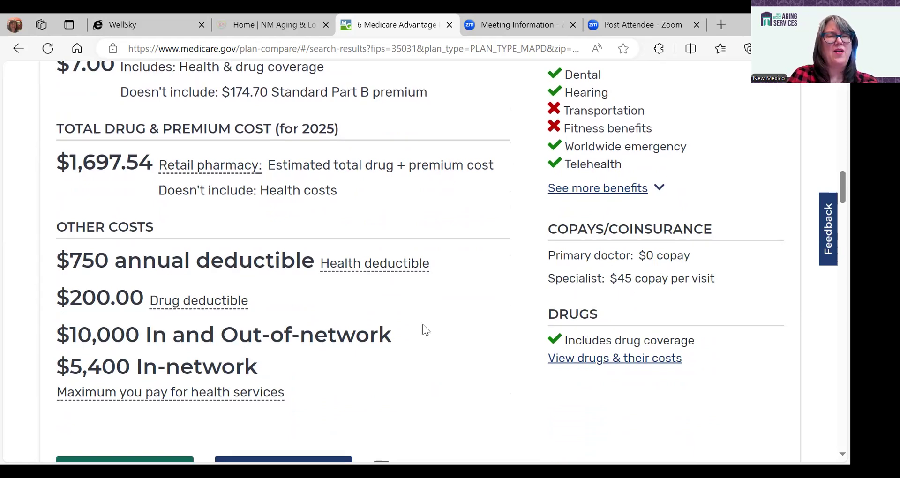
scroll(425, 329, down, 1)
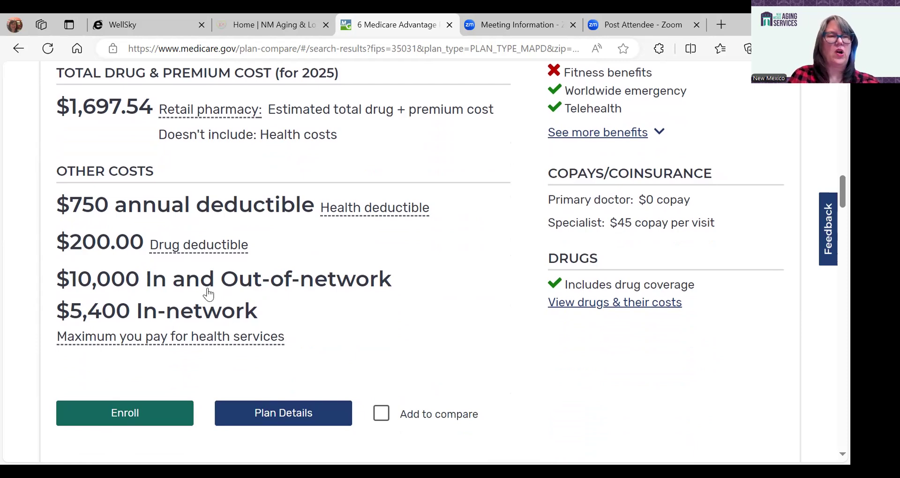
Open the plan details of HumanaChoice H5216-223 (PPO) and review its summary of what the member will pay
click(270, 415)
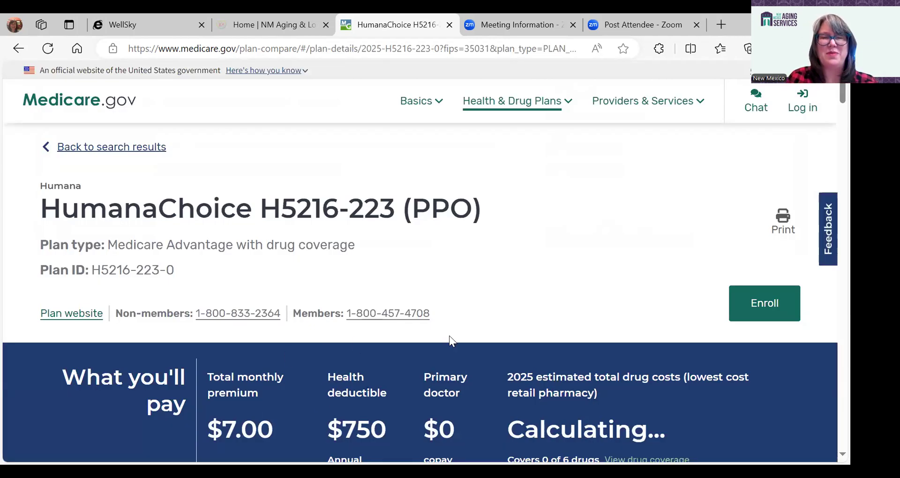
scroll(449, 336, down, 3)
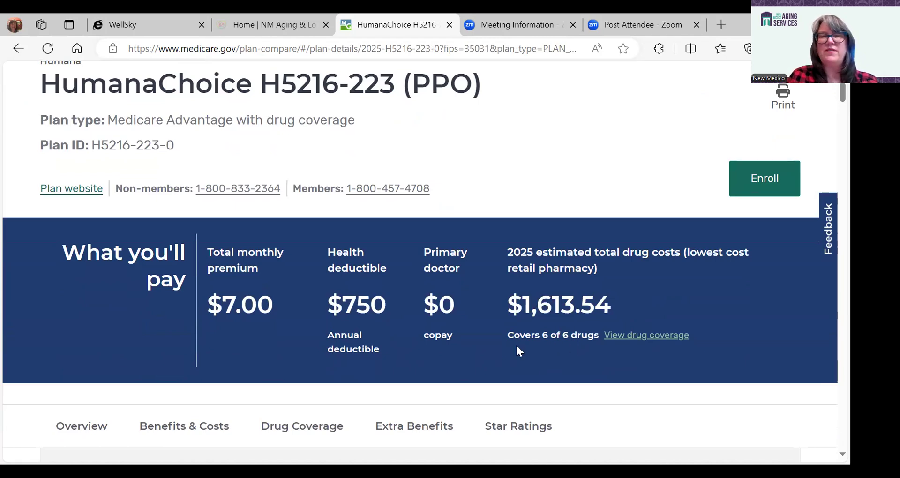
scroll(443, 347, down, 2)
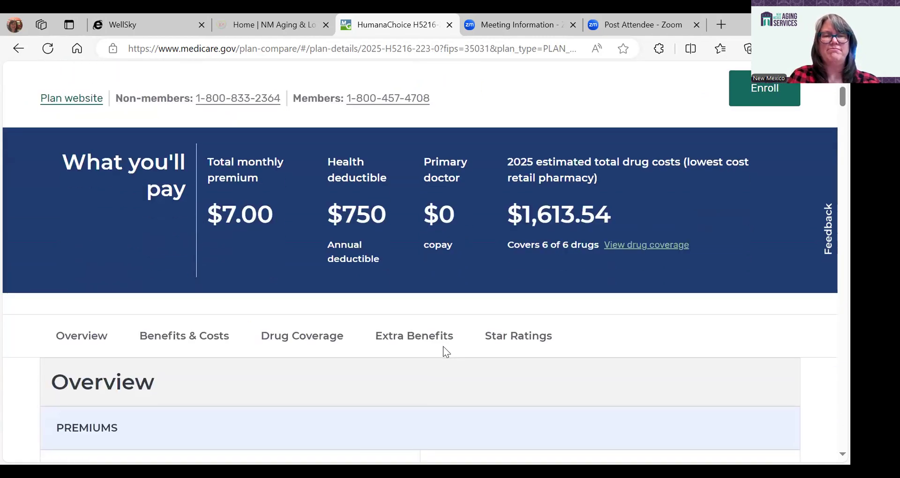
Go to the H5216-223 plan's extra benefits and examine its hearing and preventive dental coverage
click(407, 342)
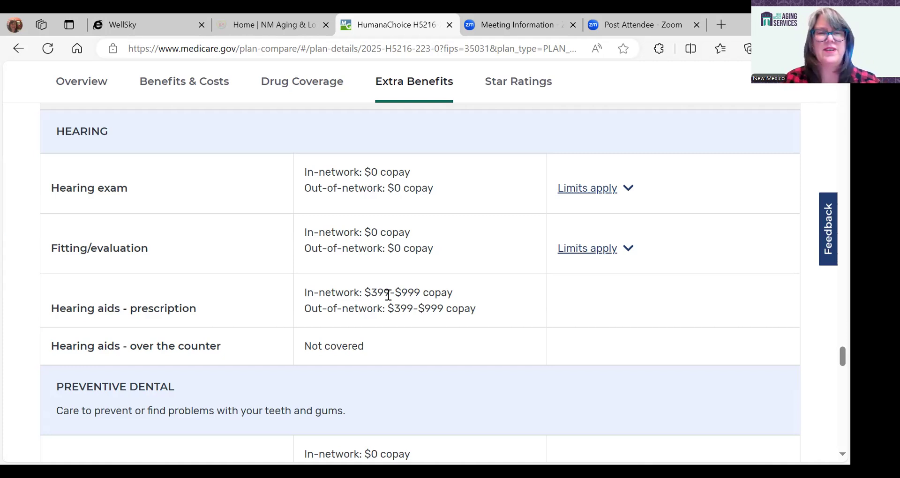
scroll(419, 309, down, 2)
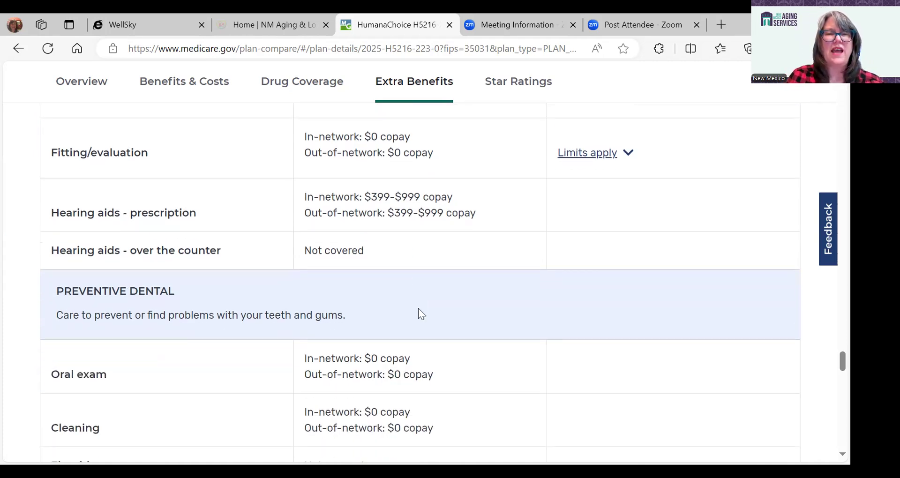
scroll(419, 308, down, 3)
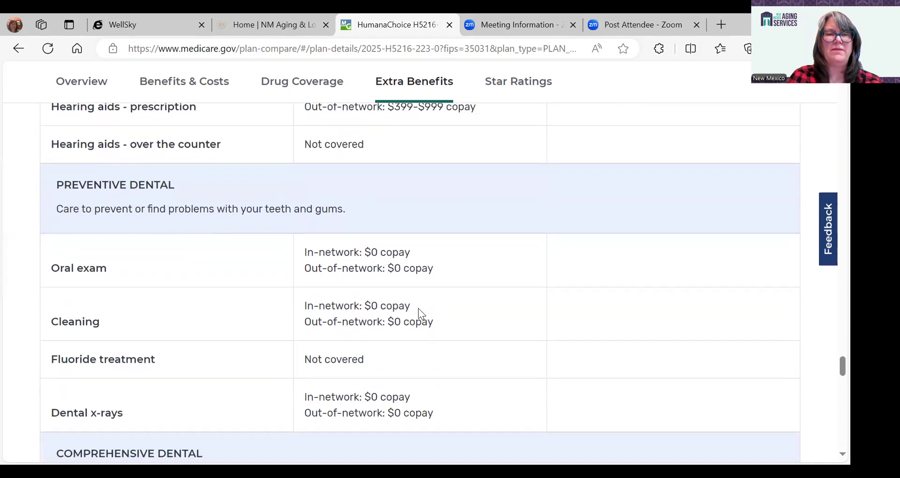
scroll(412, 255, down, 3)
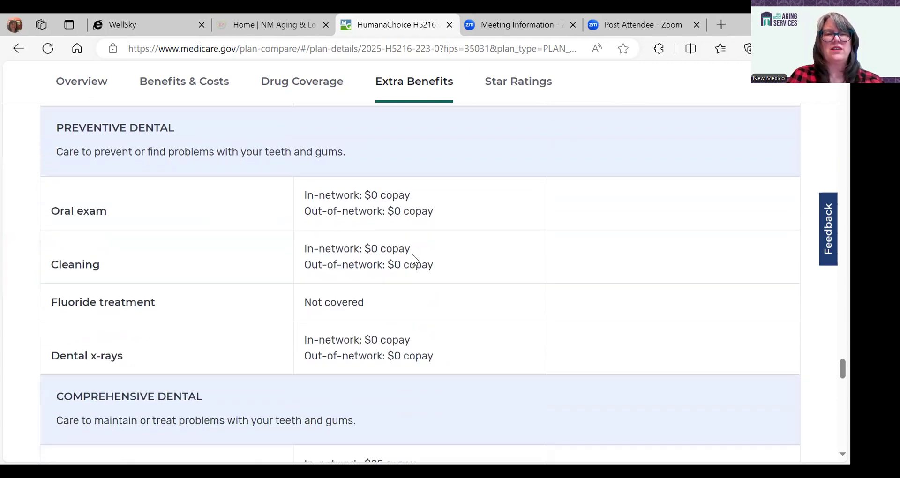
Examine the H5216-223 plan's comprehensive dental coverage, from restorative services through adjunctive general services
scroll(413, 255, down, 3)
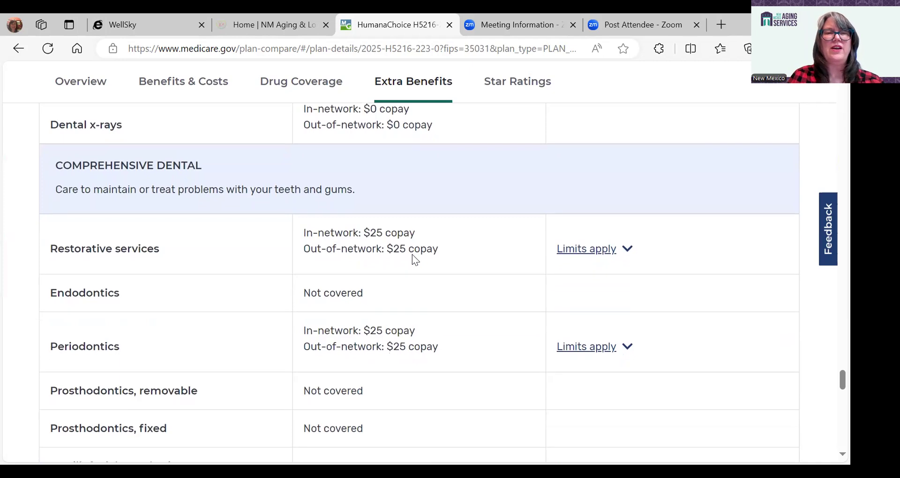
scroll(412, 255, down, 3)
scroll(412, 254, up, 2)
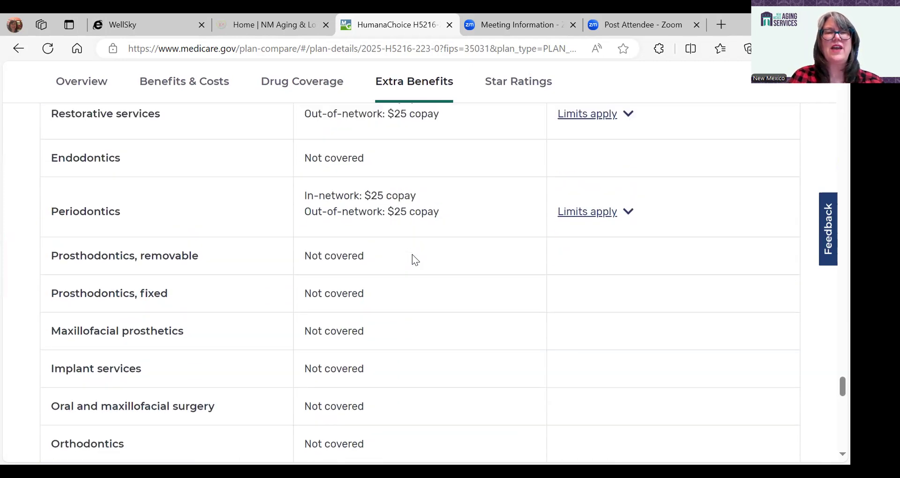
scroll(412, 255, up, 1)
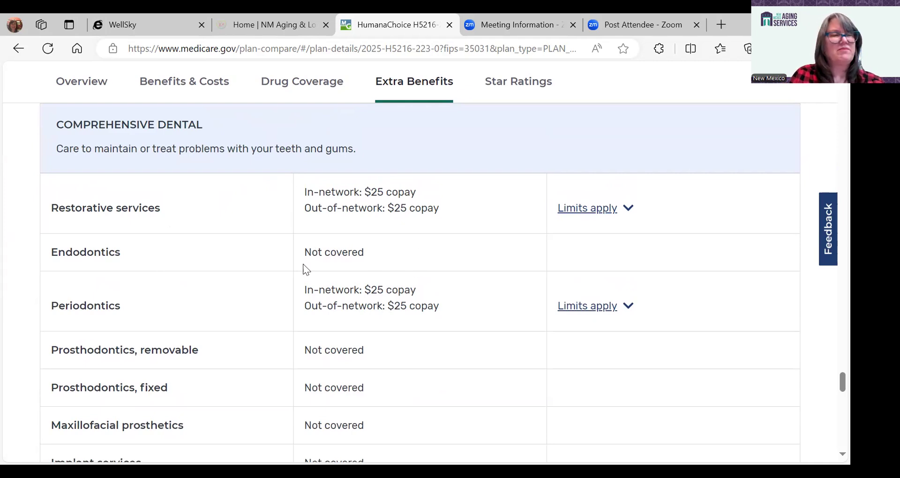
scroll(465, 296, down, 1)
scroll(465, 295, down, 1)
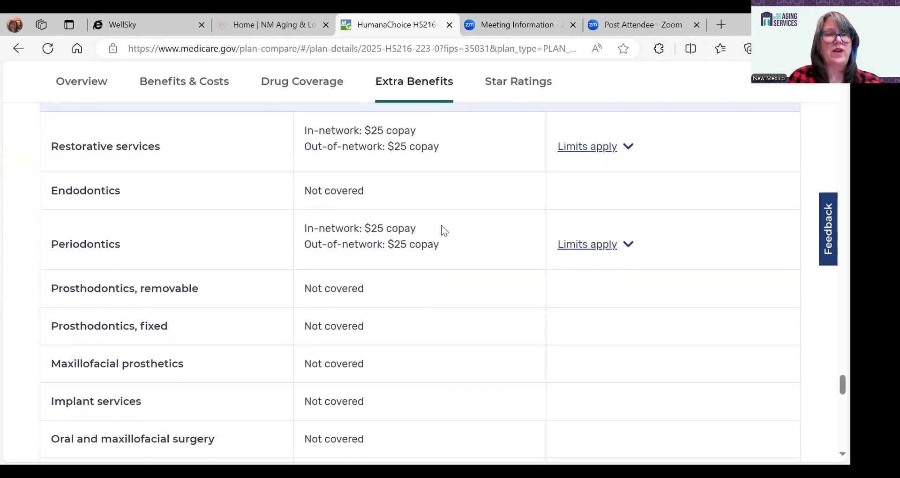
scroll(441, 226, down, 3)
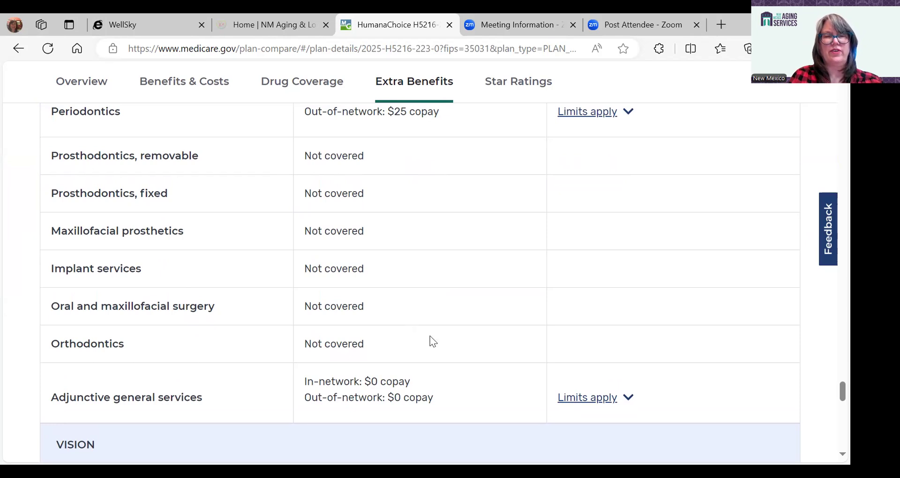
Examine the H5216-223 plan's vision coverage, including eye exams, contact lenses, eyeglasses and upgrades
scroll(426, 339, down, 5)
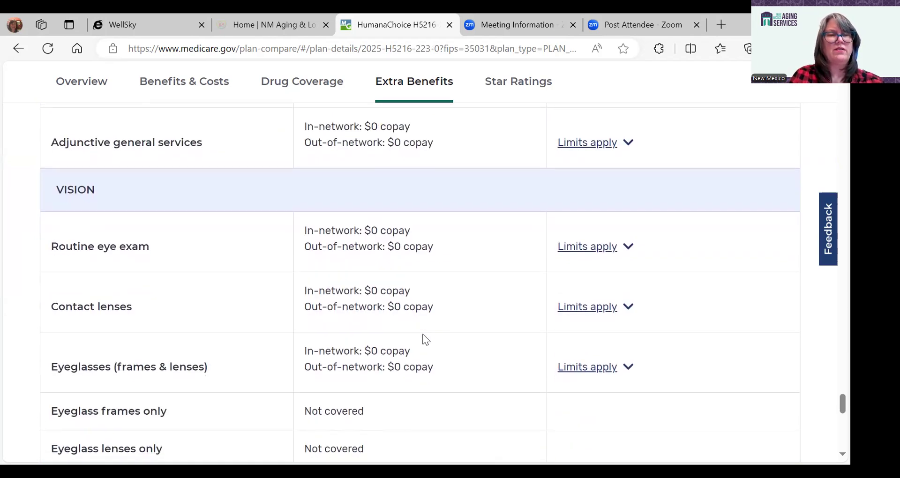
scroll(426, 340, down, 1)
scroll(426, 340, down, 1)
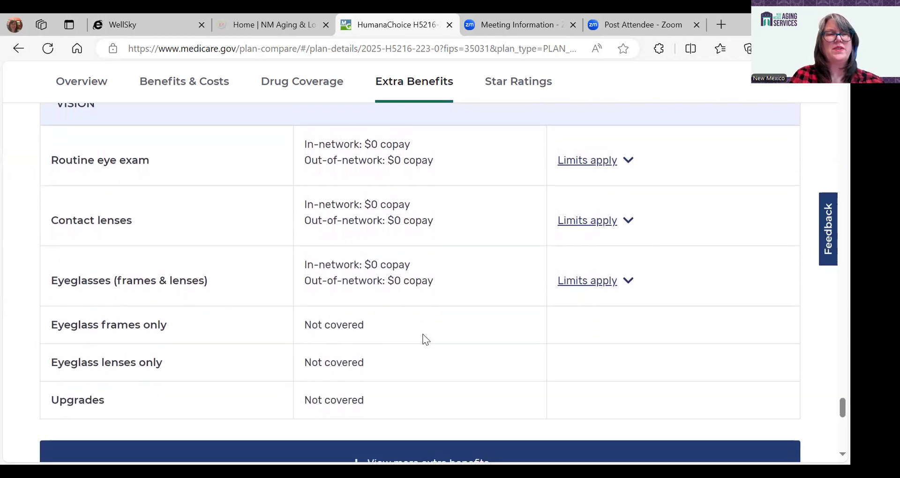
scroll(426, 340, down, 2)
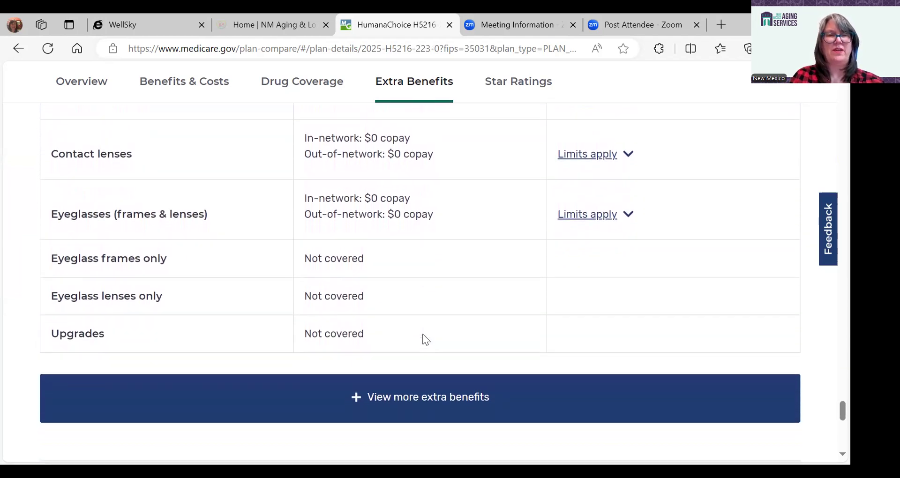
scroll(426, 340, down, 1)
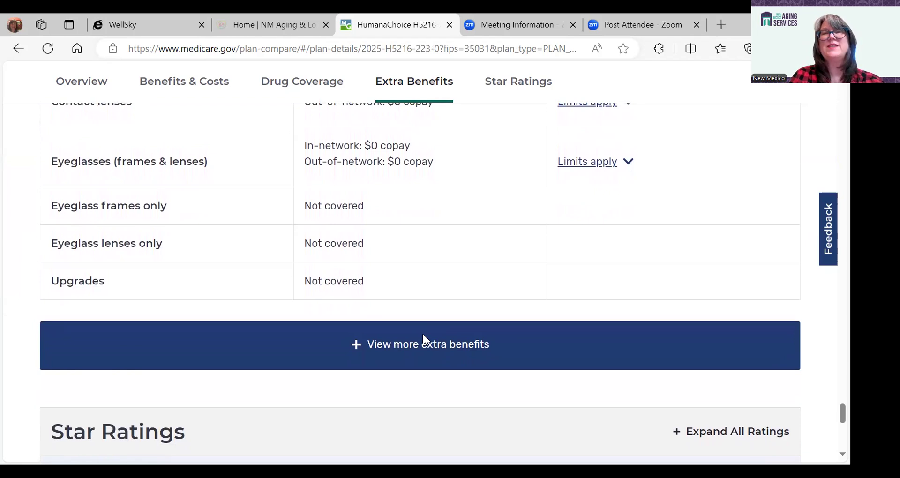
scroll(426, 340, up, 1)
scroll(425, 339, up, 4)
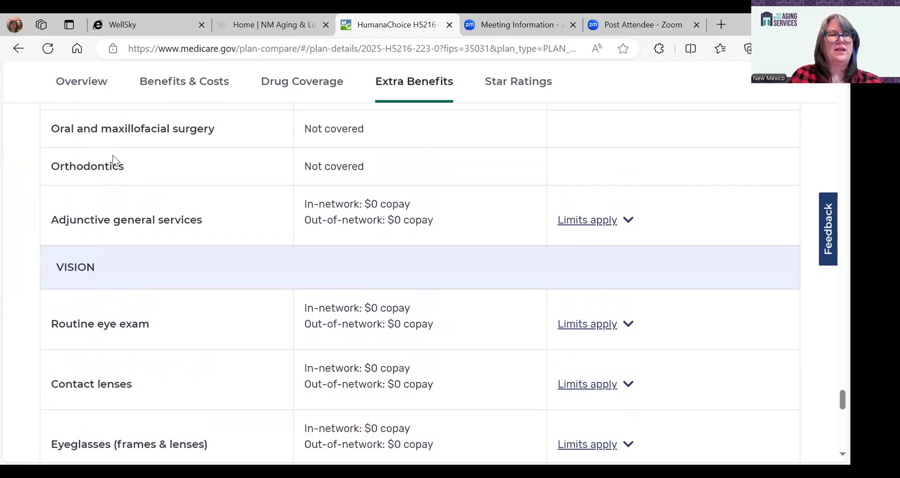
Go back to the H5216-223 plan's overview and return to the plan search results
right_click(93, 88)
key(Escape)
click(93, 89)
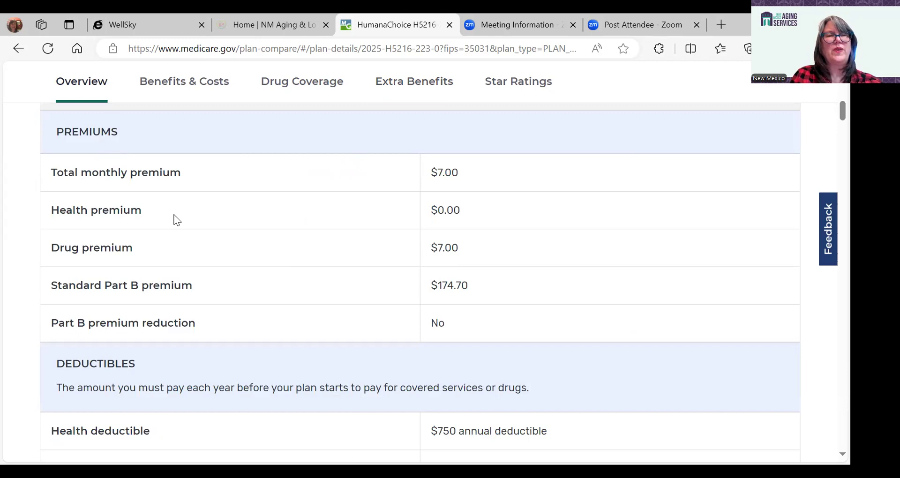
scroll(175, 221, up, 3)
scroll(174, 219, up, 6)
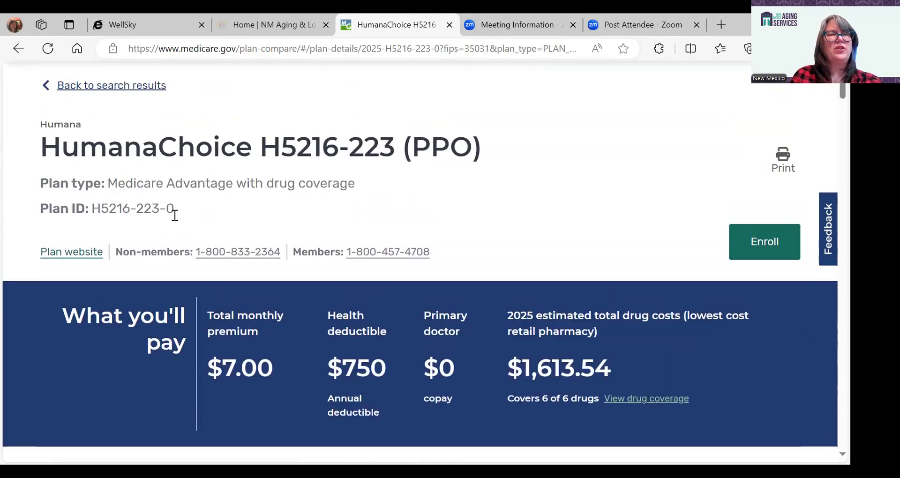
click(147, 86)
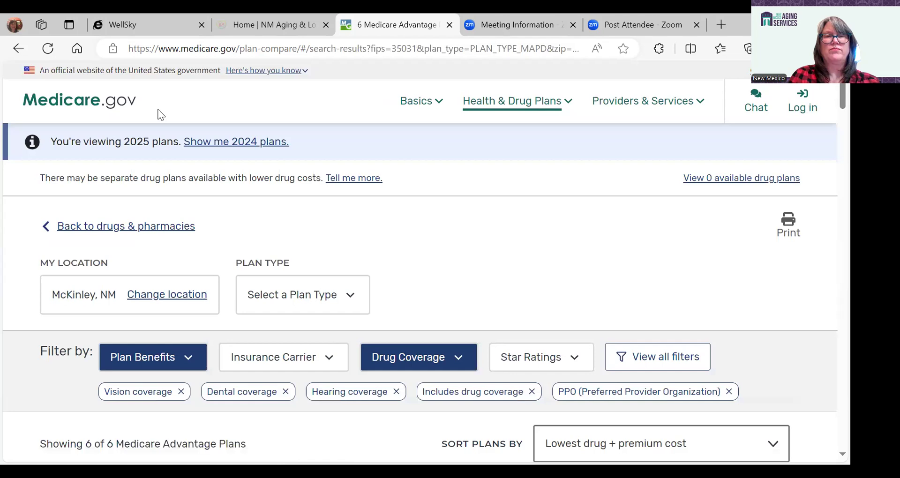
Compare the premiums, drug costs, deductibles and maximum paid for HumanaChoice H5216-196 and H5216-223 in the results
scroll(499, 289, down, 6)
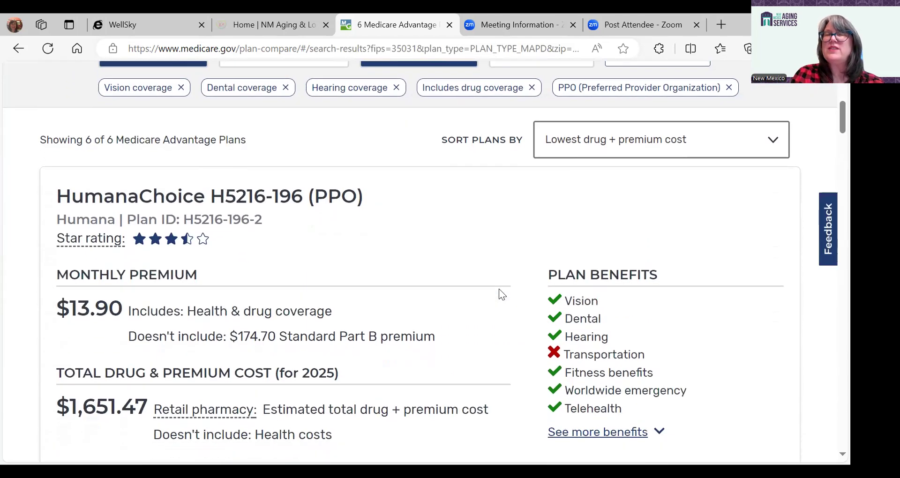
scroll(498, 289, down, 1)
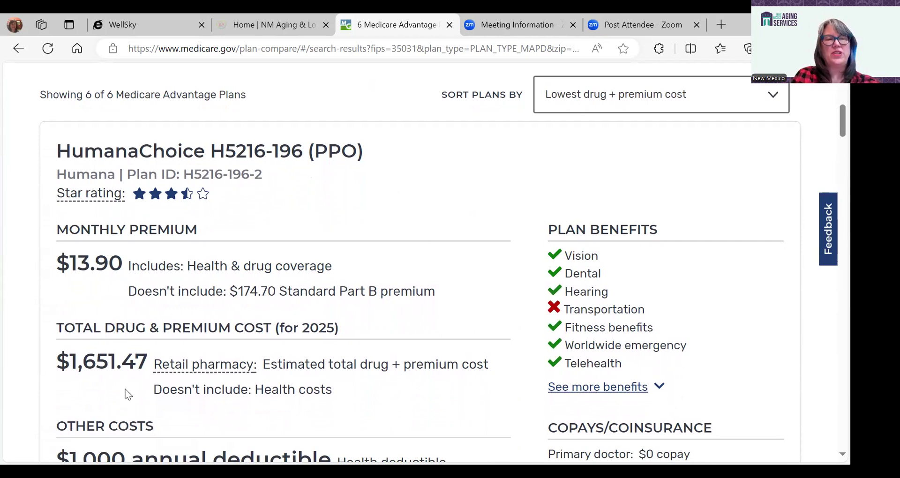
scroll(154, 378, down, 1)
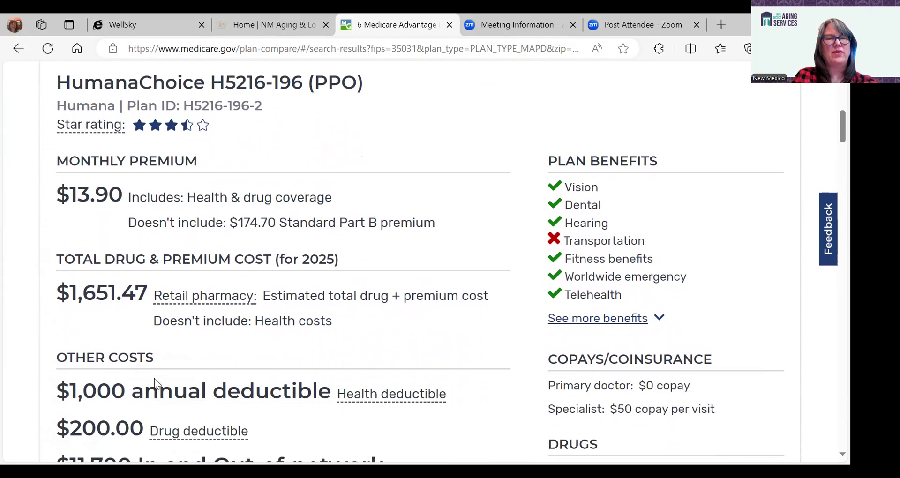
scroll(101, 303, down, 7)
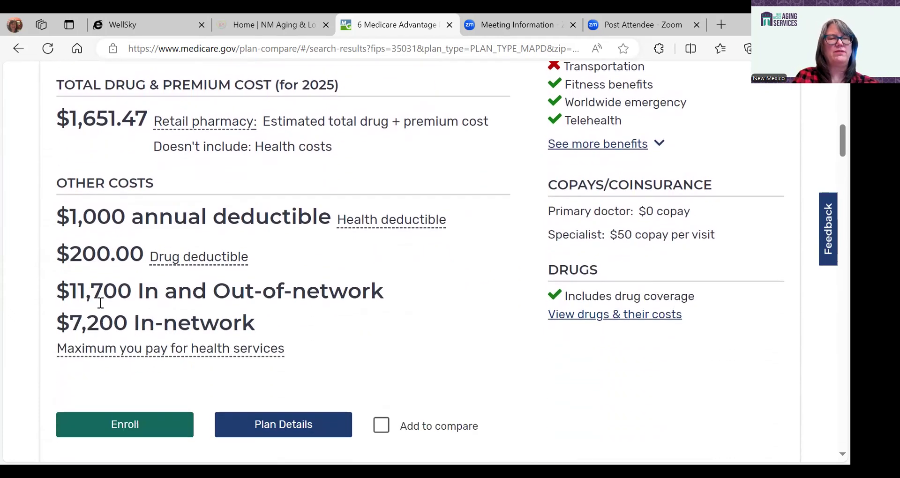
scroll(100, 307, down, 1)
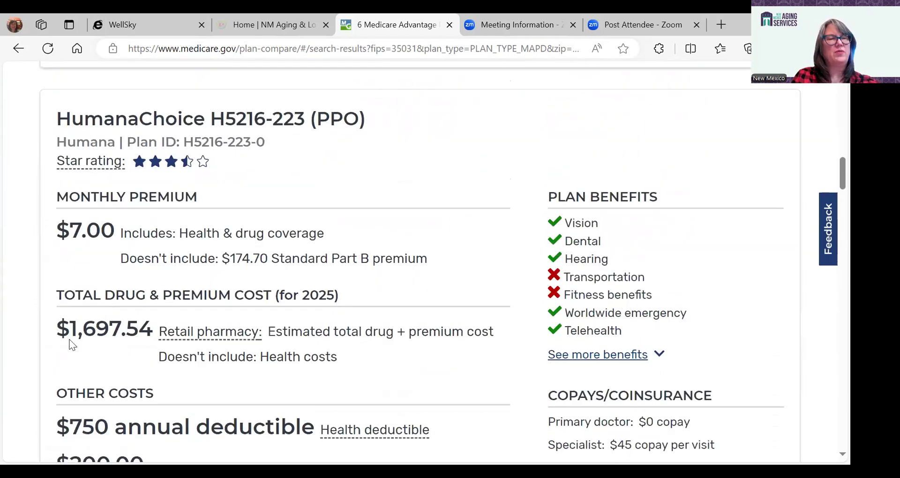
scroll(93, 340, down, 1)
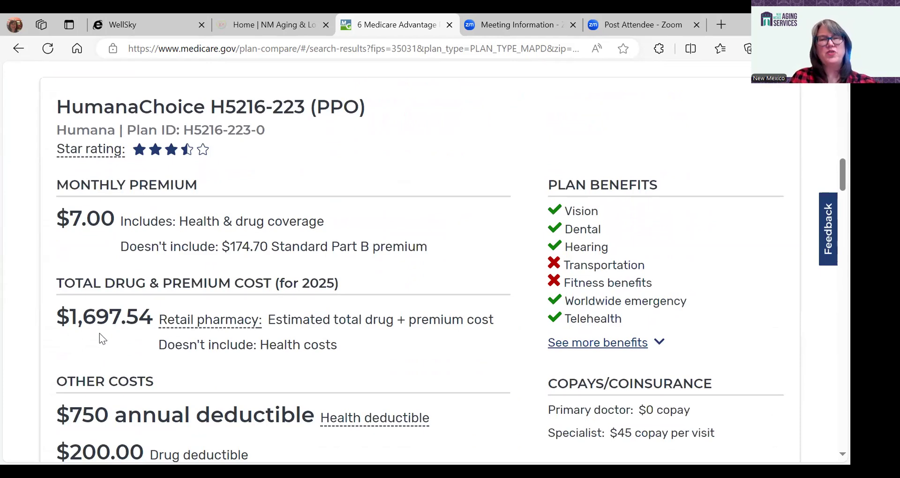
scroll(100, 333, down, 5)
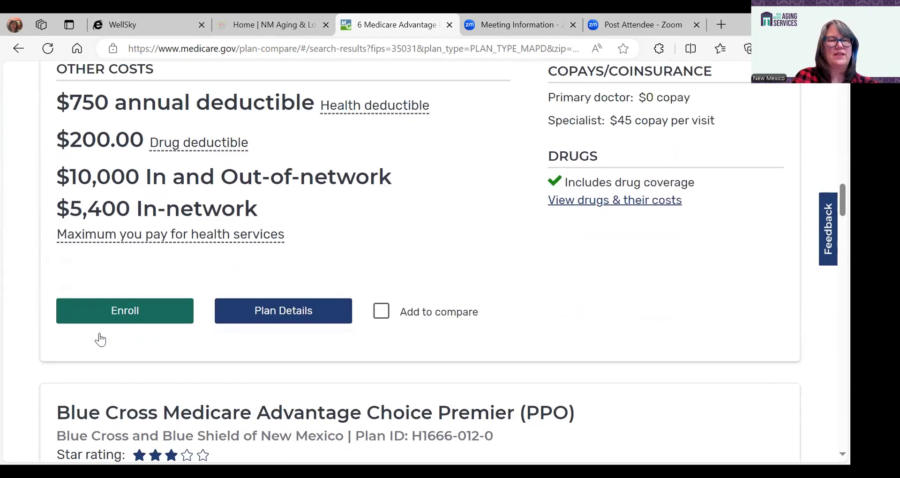
Examine the Blue Cross Medicare Advantage Choice Premier (PPO) plan's premium, total drug cost, benefits, deductibles and copays in the results
scroll(101, 333, down, 4)
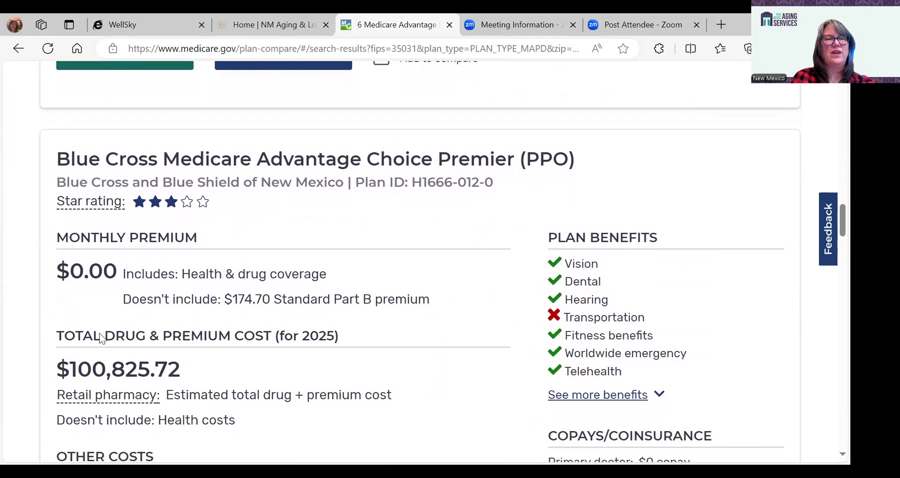
scroll(100, 338, up, 1)
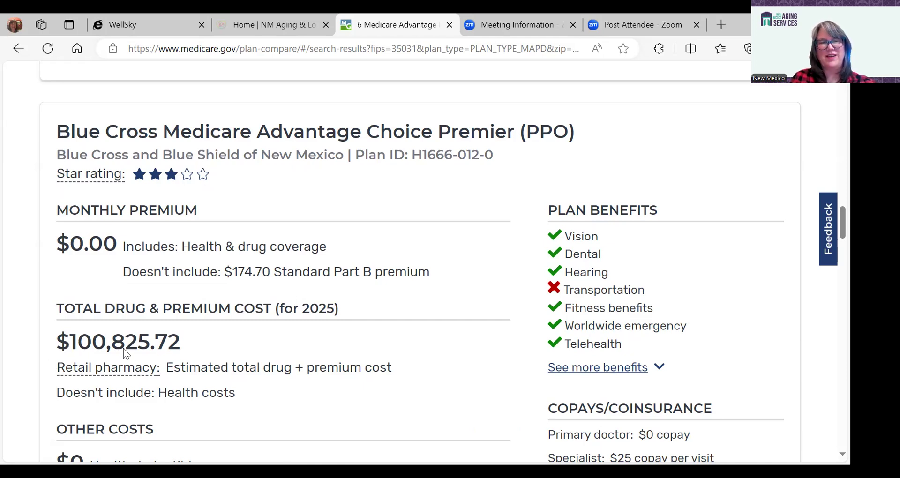
scroll(336, 366, down, 2)
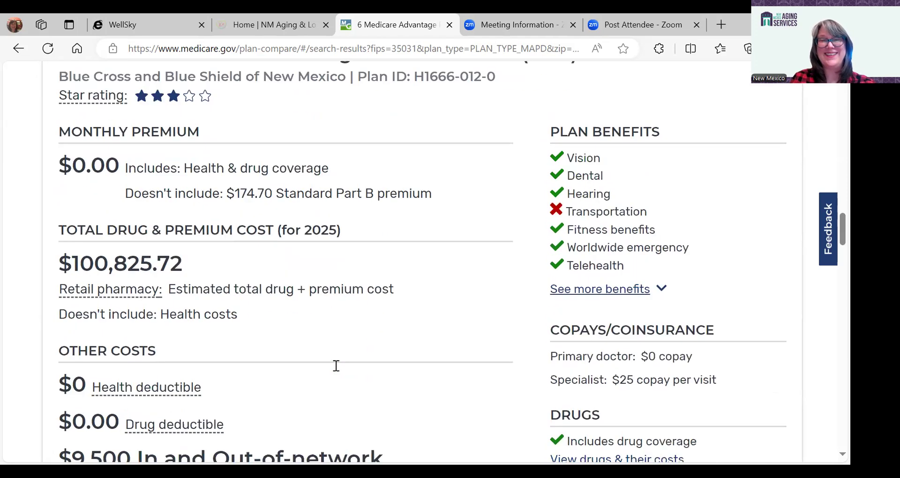
scroll(337, 368, down, 2)
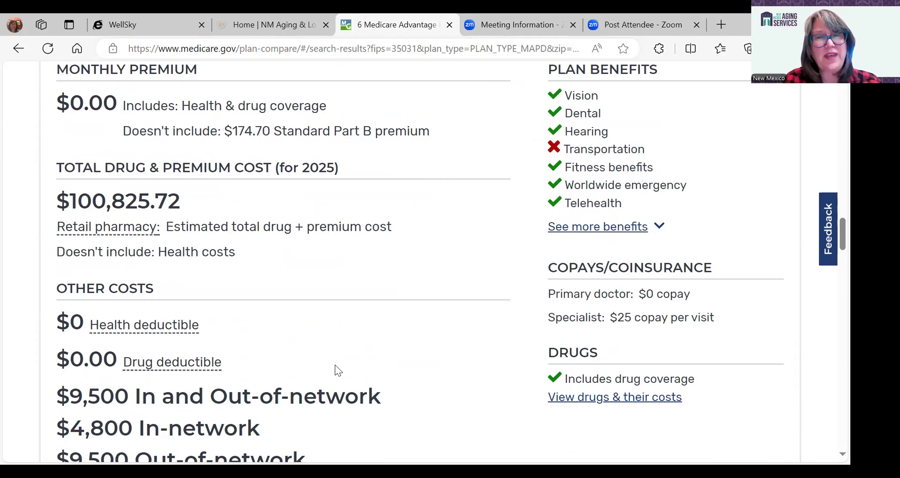
scroll(337, 371, down, 3)
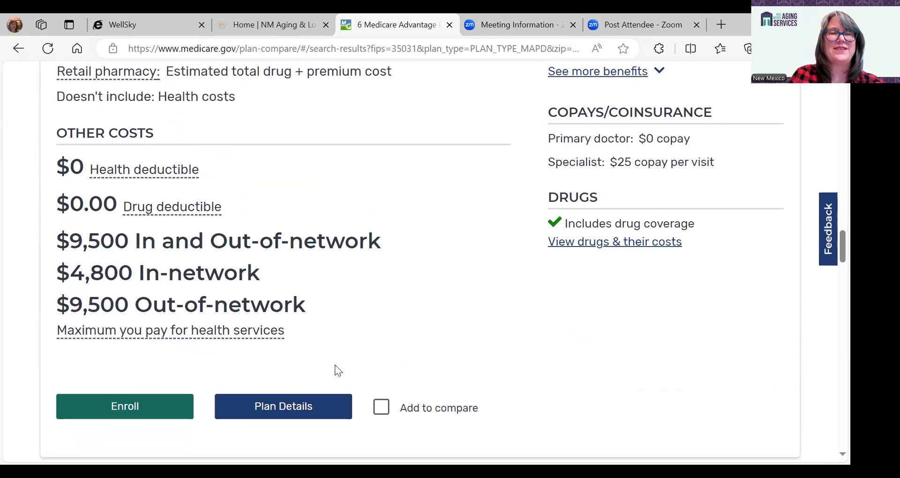
Open the plan details of Blue Cross Medicare Advantage Choice Premier (PPO) and review its cost summary and overview
click(288, 410)
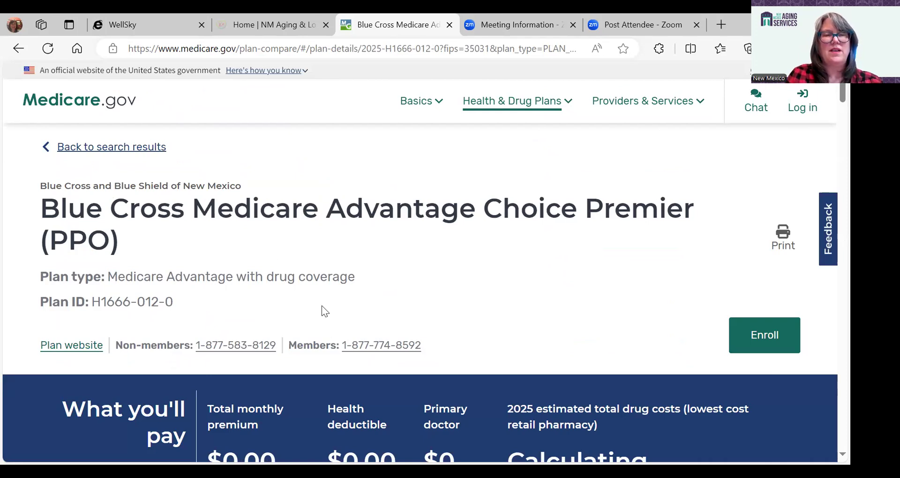
scroll(322, 310, down, 1)
scroll(322, 306, down, 2)
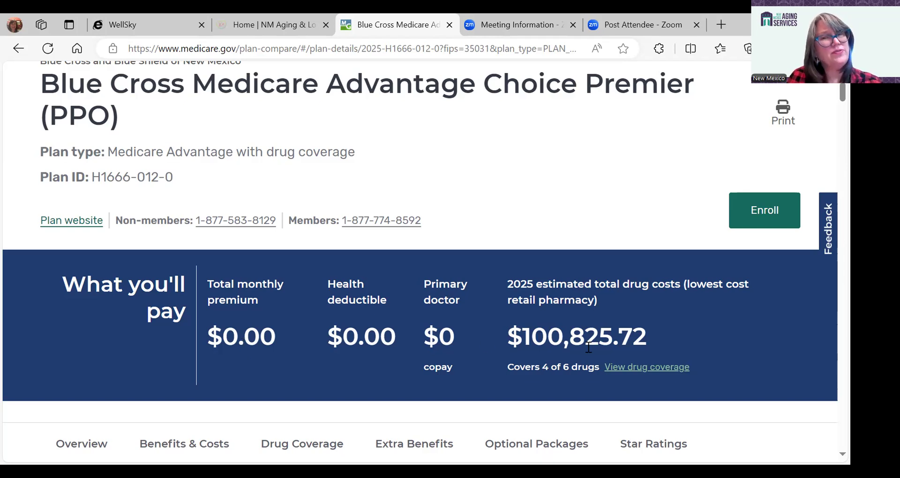
scroll(445, 366, down, 8)
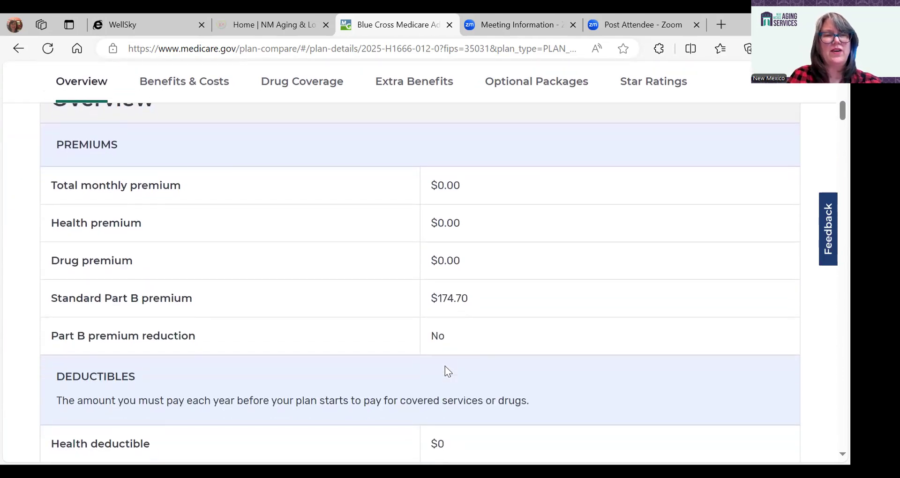
scroll(446, 367, down, 6)
scroll(445, 367, down, 5)
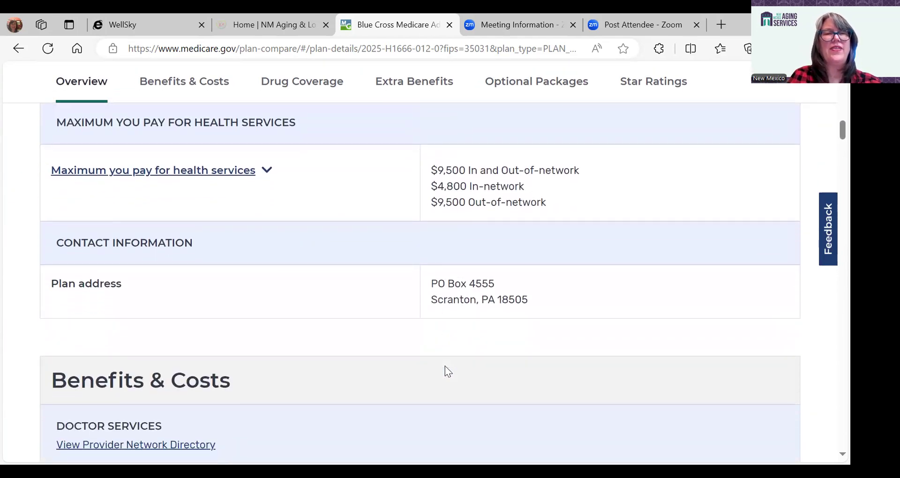
Examine the Blue Cross plan's benefits and costs, from doctor visits, tests and hospital services through ambulance and therapy services
scroll(445, 367, down, 4)
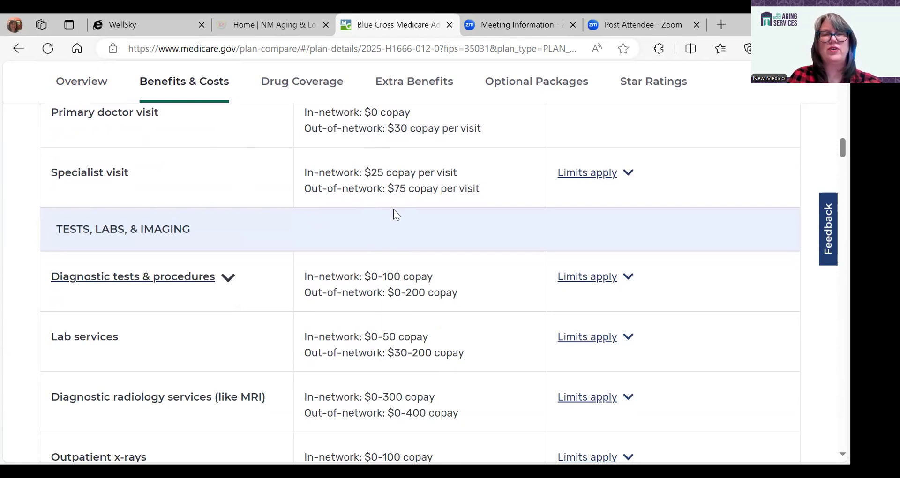
scroll(424, 291, down, 3)
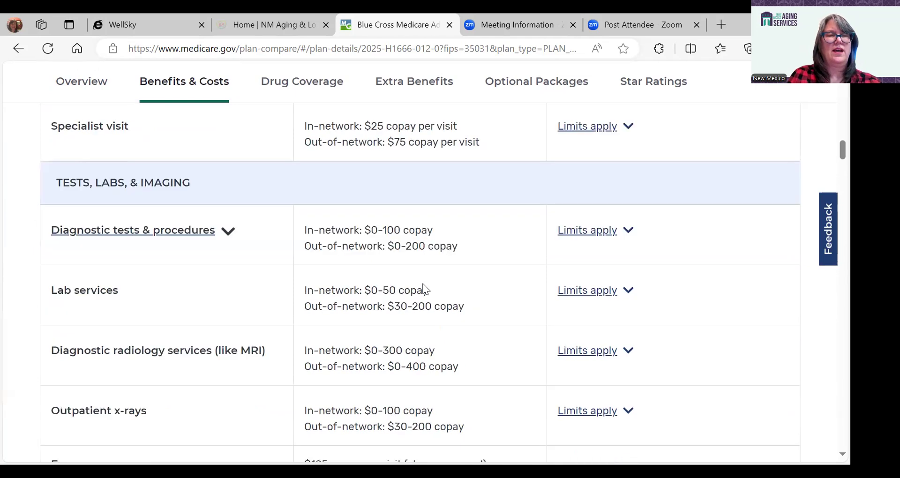
scroll(423, 287, down, 4)
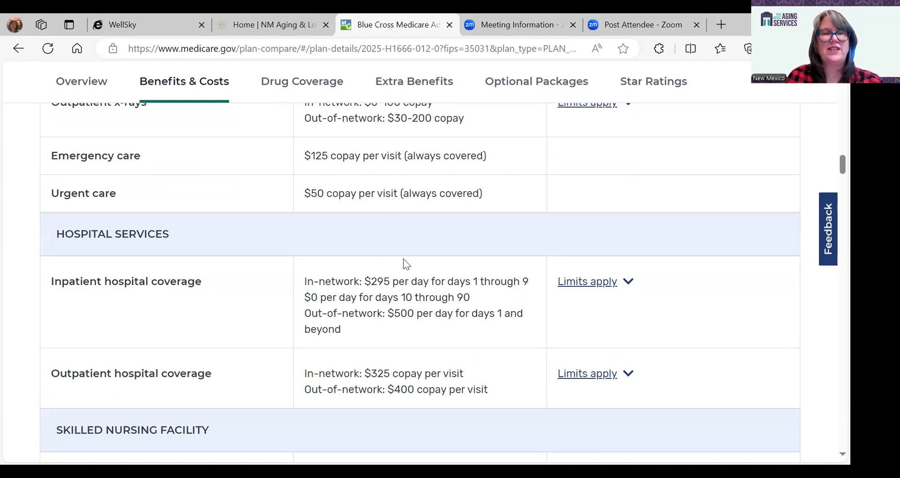
scroll(404, 261, down, 1)
scroll(404, 262, down, 3)
scroll(405, 263, down, 3)
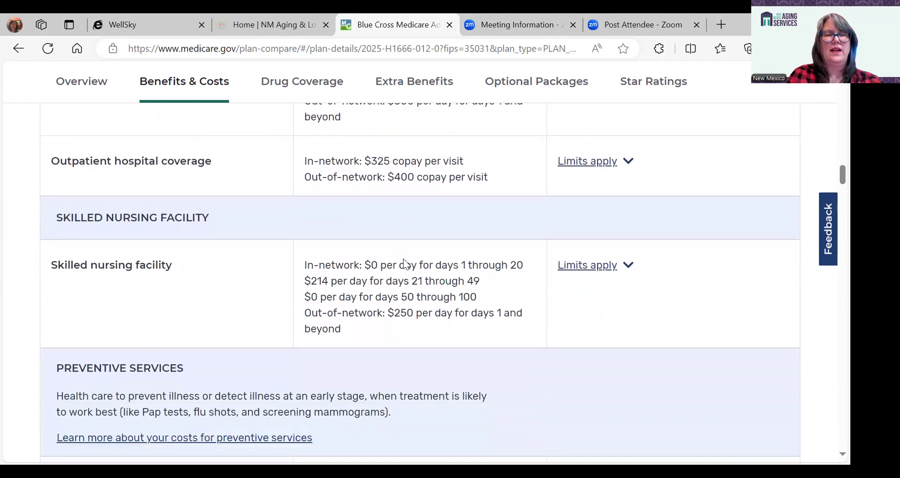
scroll(403, 263, down, 4)
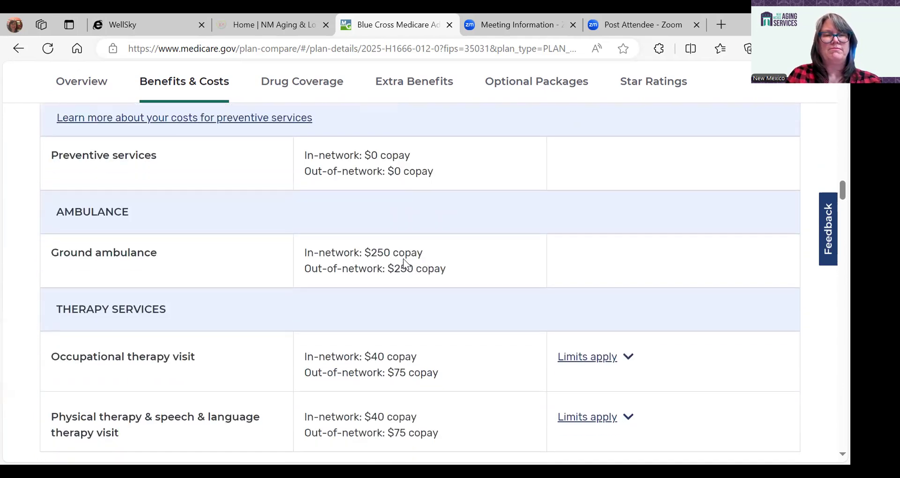
Review the Blue Cross plan's drug coverage section, checking the drug list and each pharmacy's network status
scroll(403, 262, down, 4)
scroll(406, 264, down, 1)
scroll(405, 263, down, 5)
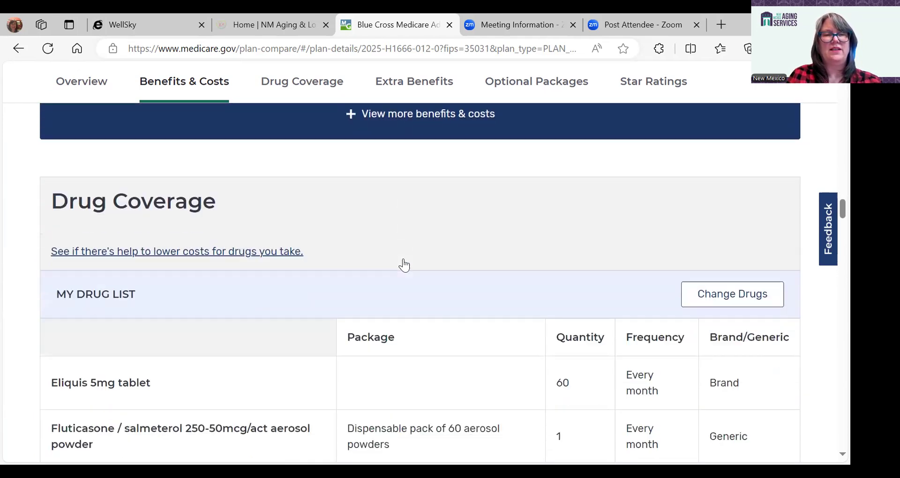
scroll(404, 260, down, 1)
scroll(404, 259, down, 1)
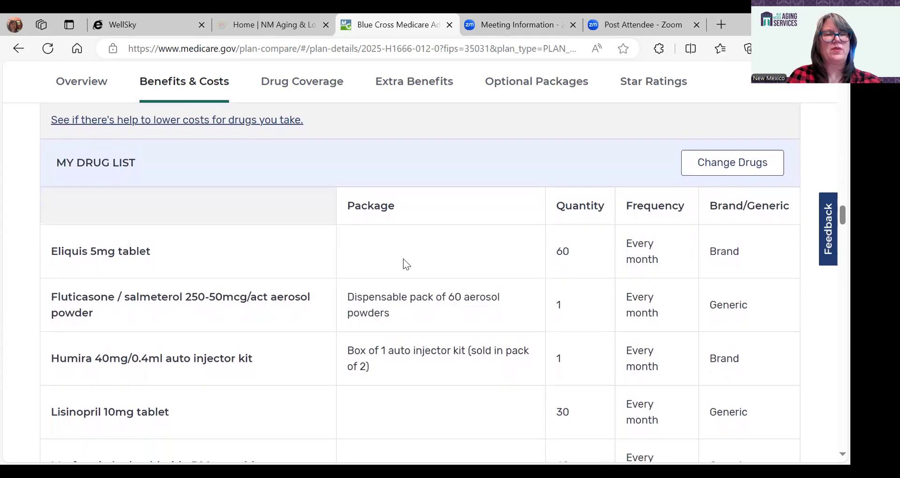
scroll(404, 259, down, 3)
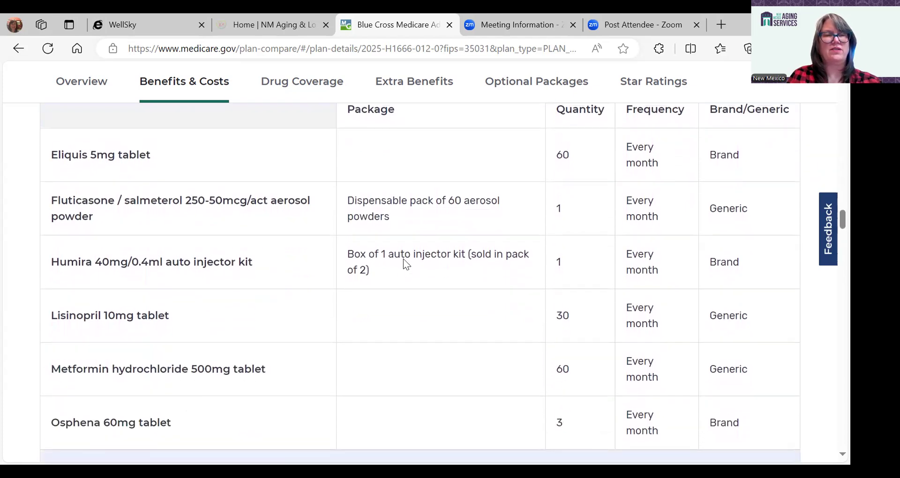
scroll(403, 259, up, 2)
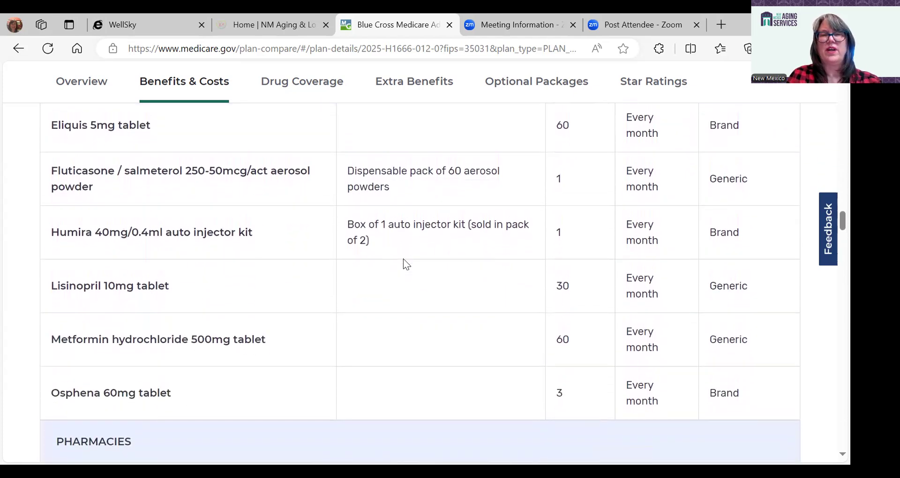
scroll(403, 258, down, 5)
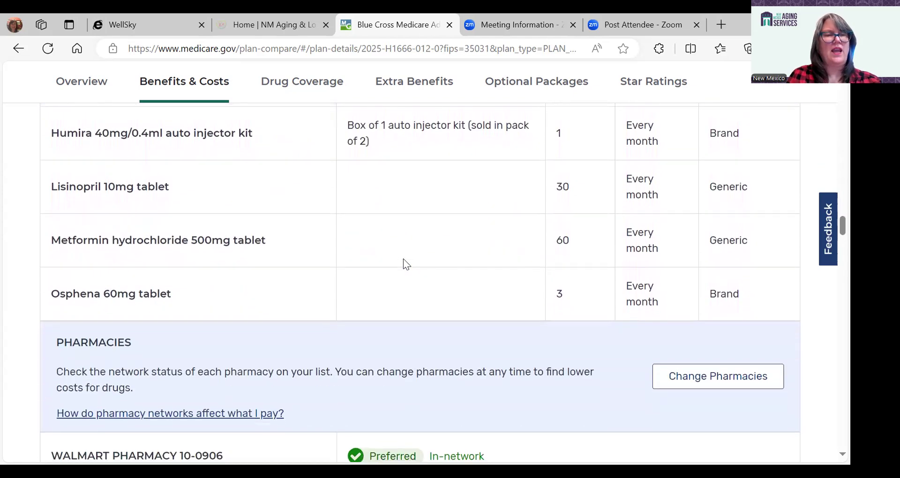
scroll(403, 259, down, 6)
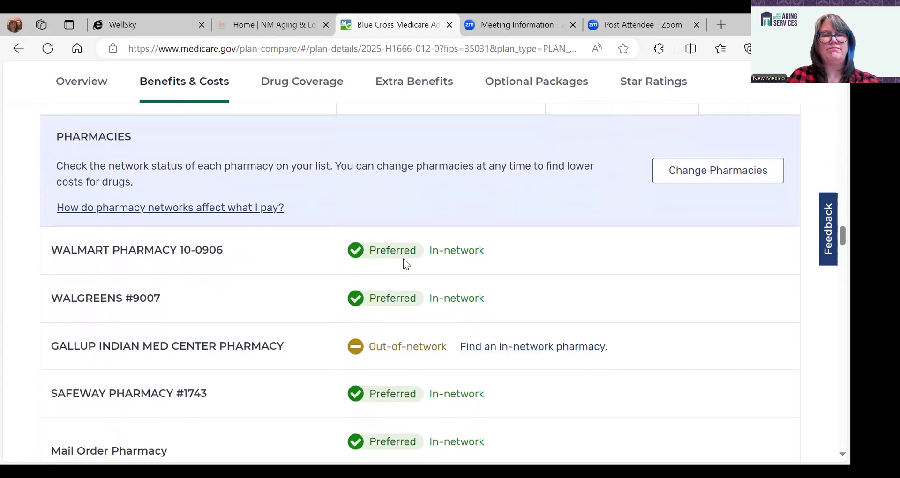
Examine the Blue Cross plan's yearly drug costs by pharmacy, comparing each drug's cost and coverage across the listed pharmacies
scroll(403, 259, down, 2)
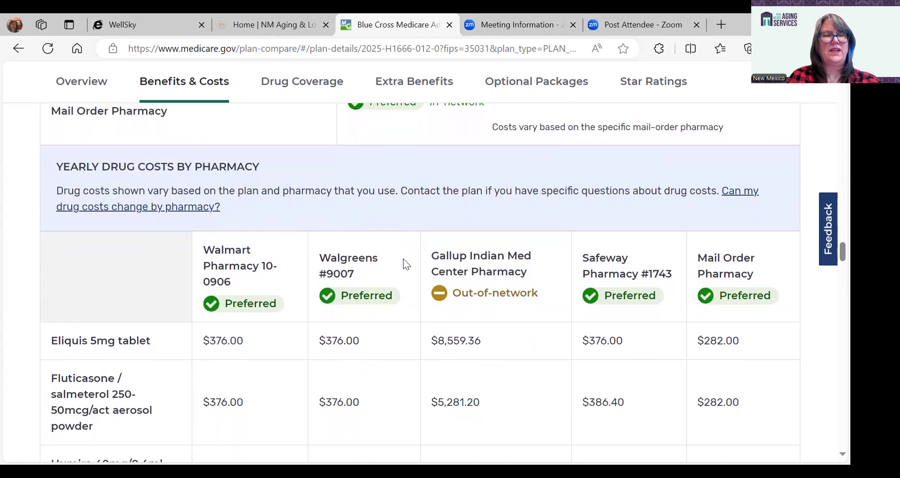
scroll(403, 250, down, 3)
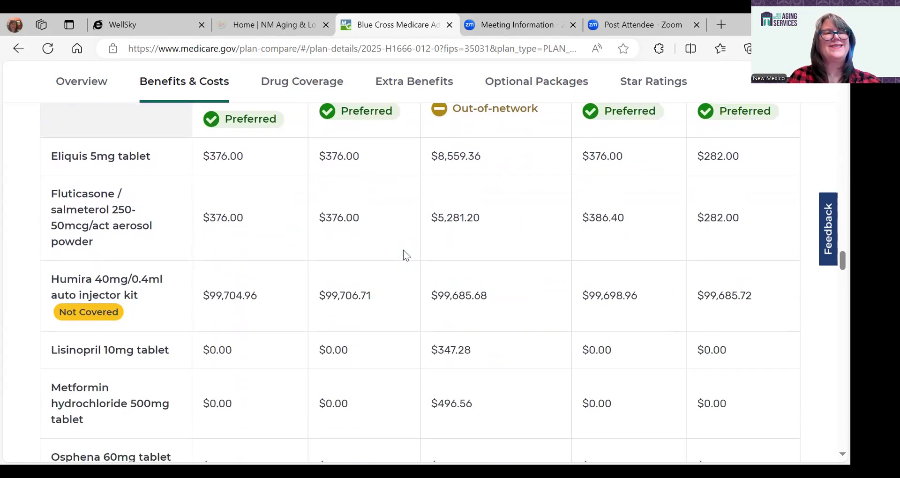
scroll(403, 255, up, 3)
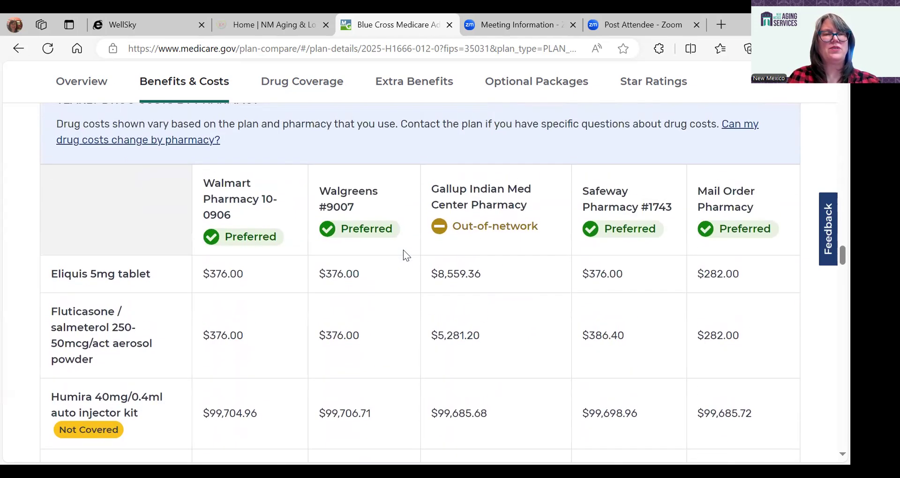
scroll(403, 251, down, 3)
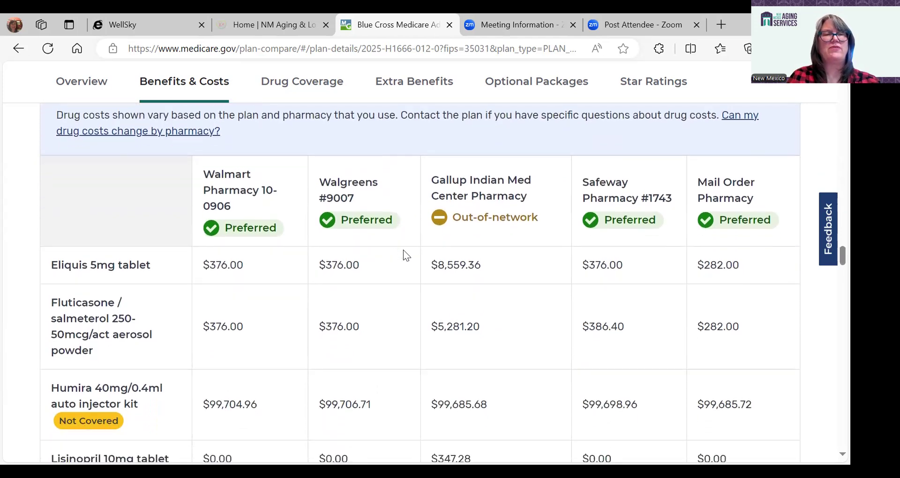
scroll(403, 249, down, 1)
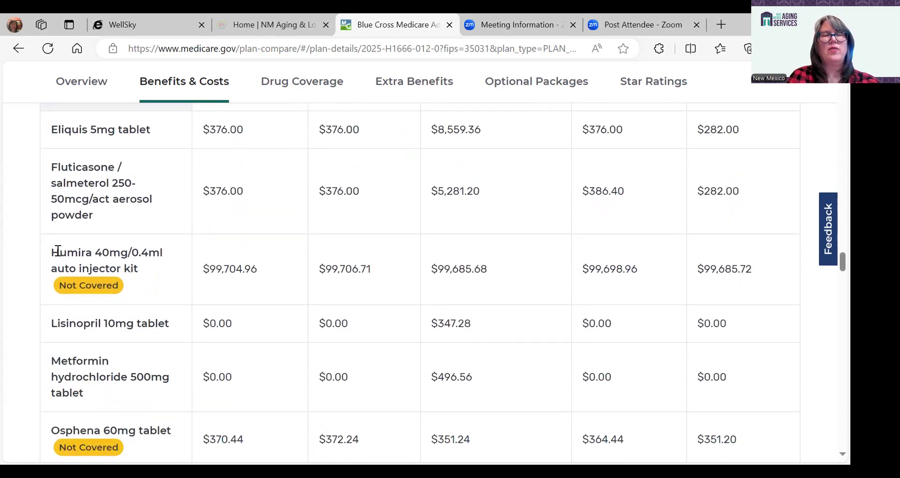
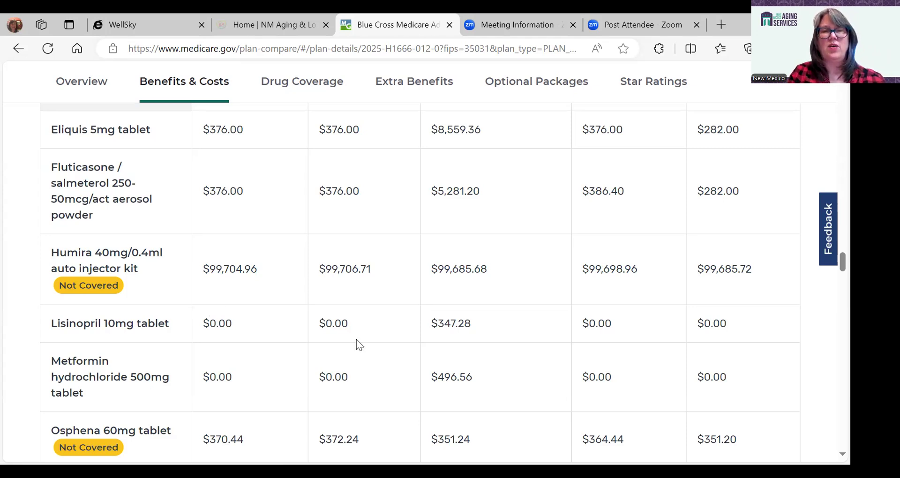
Return to the Blue Cross plan's overview and go back to the search results
scroll(356, 339, up, 9)
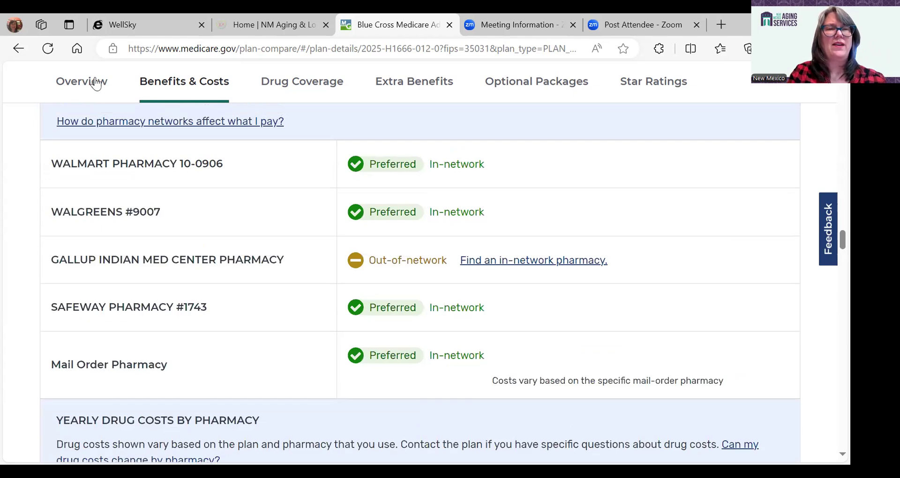
click(93, 84)
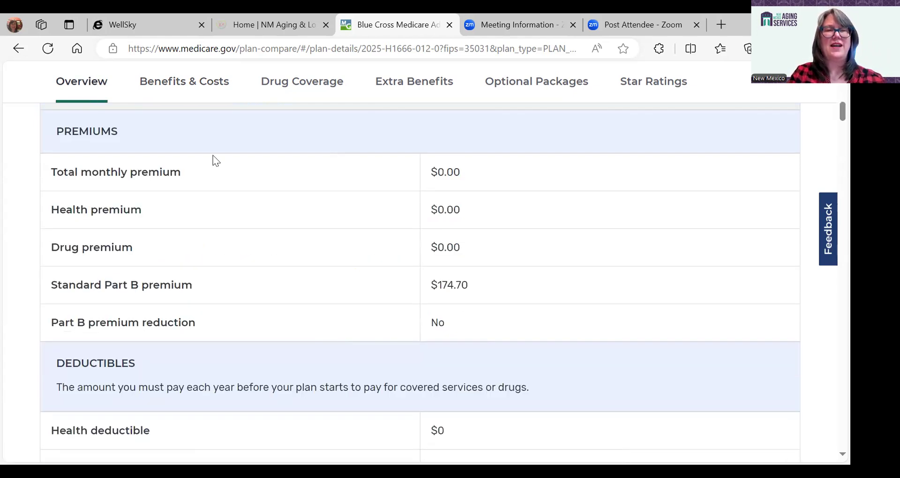
scroll(247, 162, up, 10)
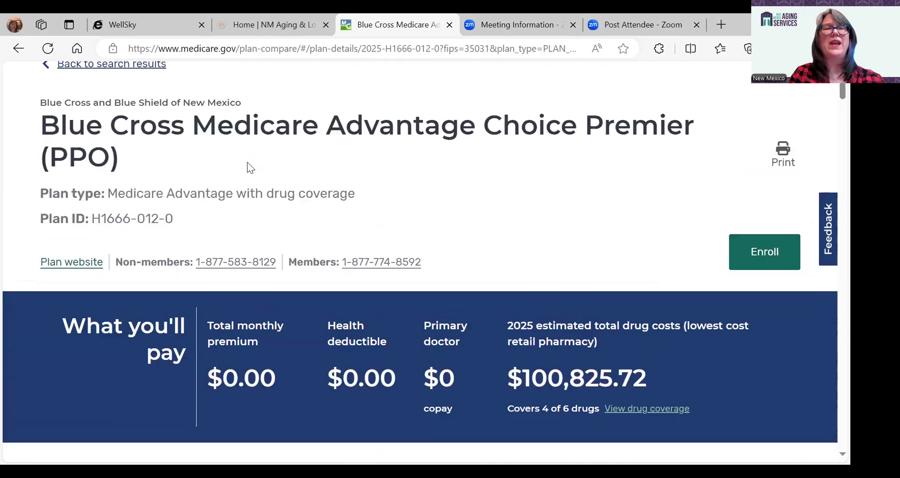
scroll(248, 161, up, 2)
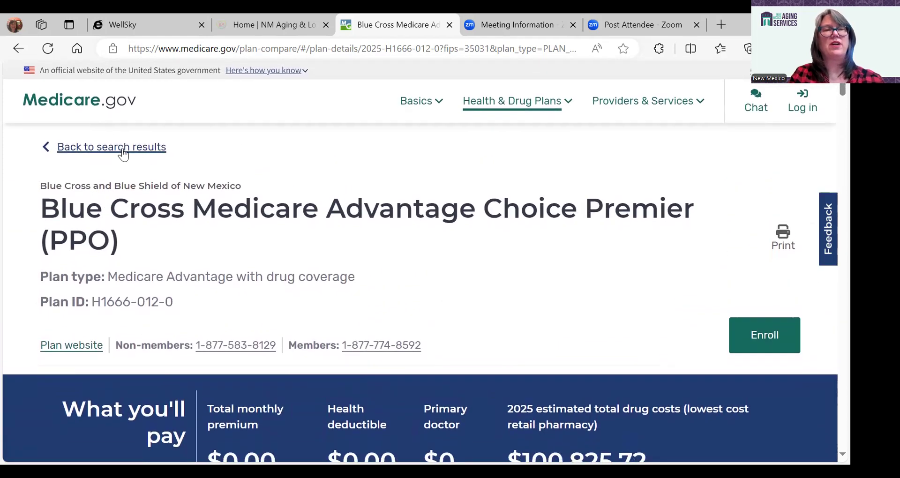
click(123, 148)
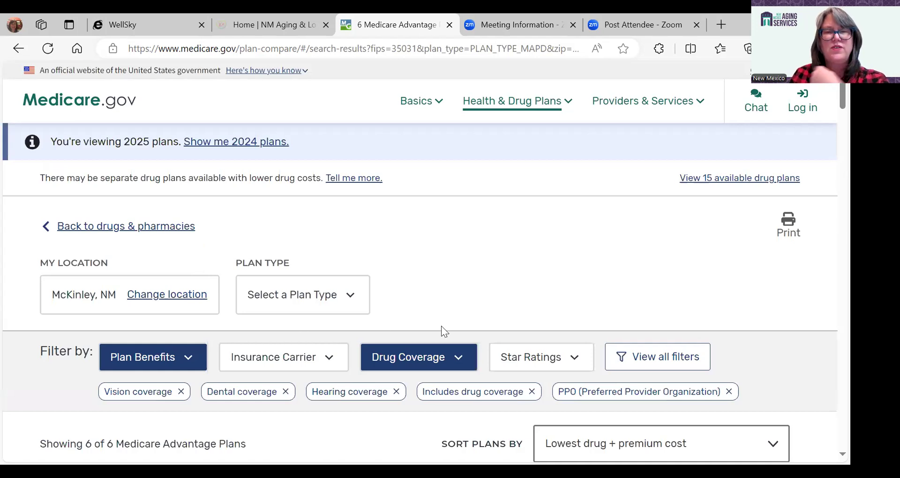
Find the HumanaChoice H5216-223 (PPO) plan in the results and open its plan details
scroll(537, 259, down, 3)
scroll(537, 259, down, 12)
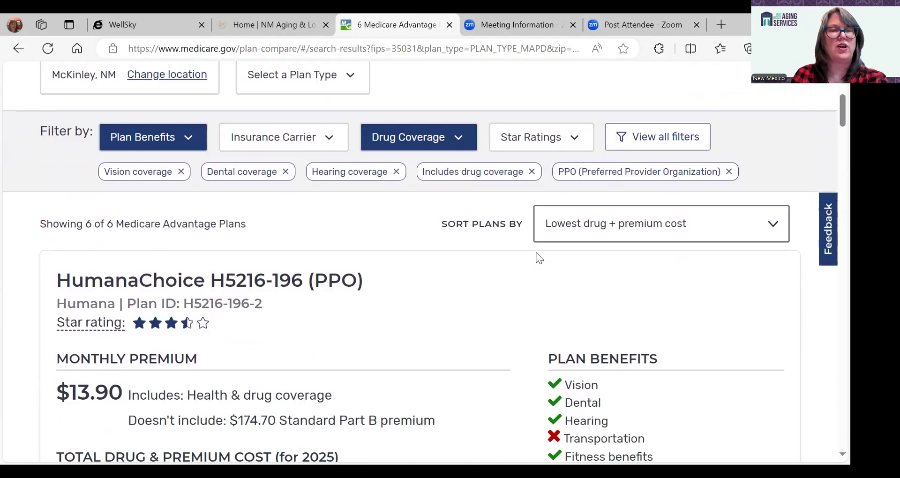
scroll(537, 259, down, 7)
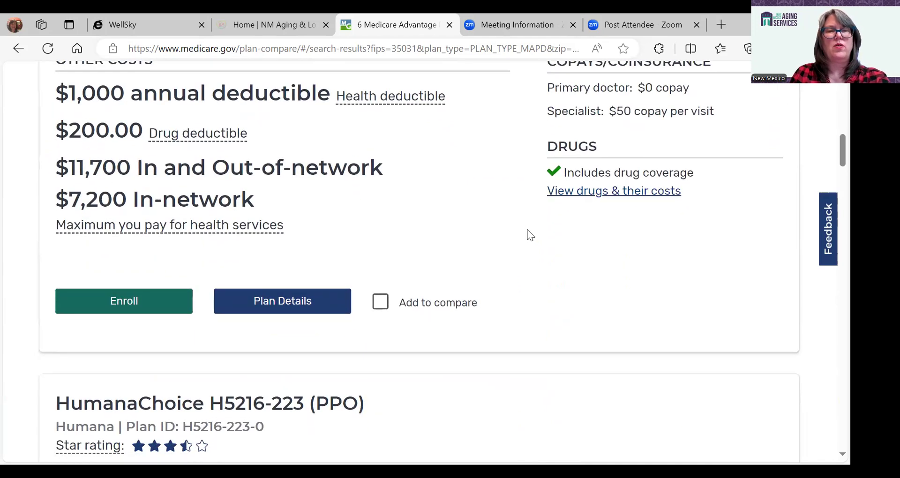
scroll(363, 167, down, 3)
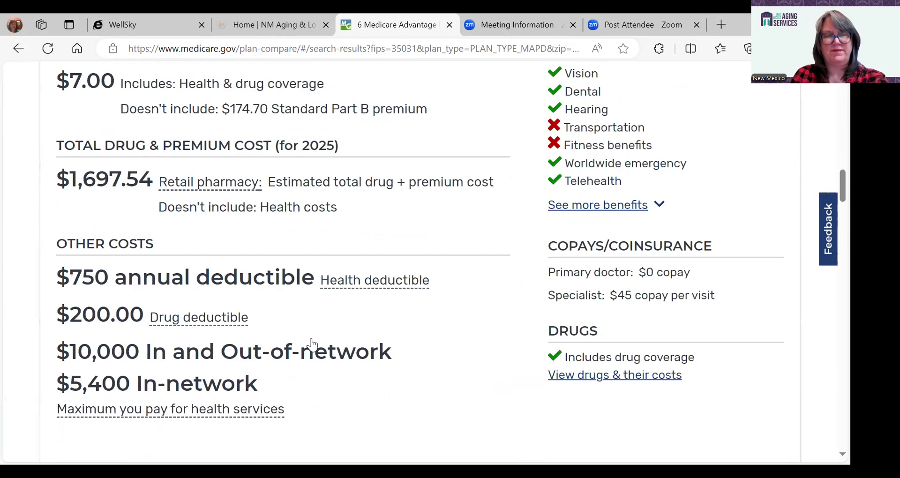
scroll(293, 396, down, 2)
click(282, 415)
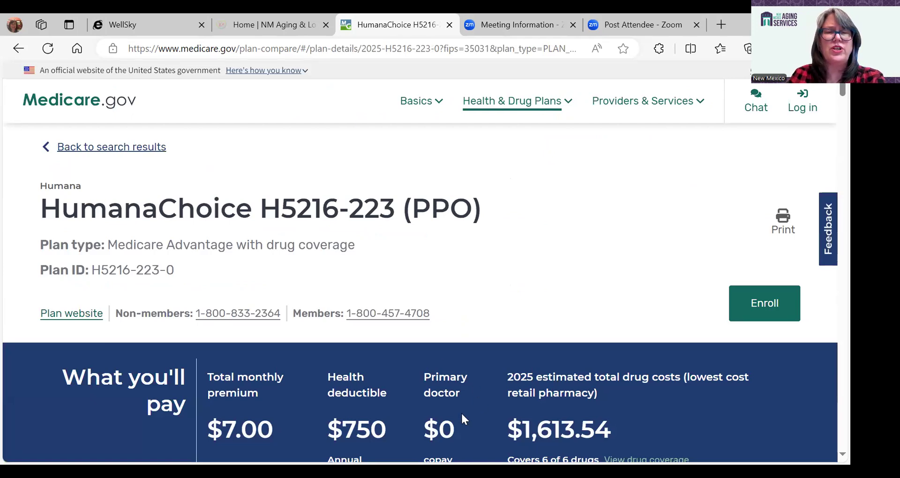
Examine the HumanaChoice H5216-223 plan's cost summary and overview, covering premiums, deductibles and the maximum payable for health services
scroll(460, 412, down, 5)
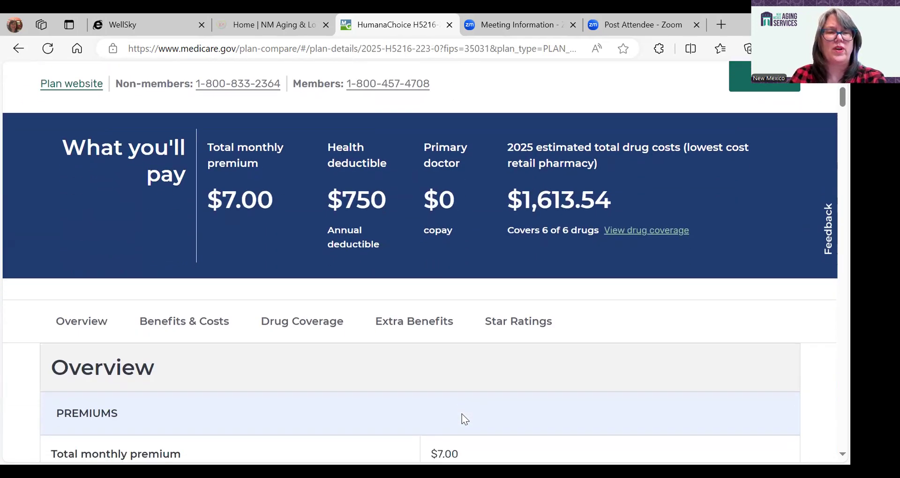
scroll(463, 415, down, 3)
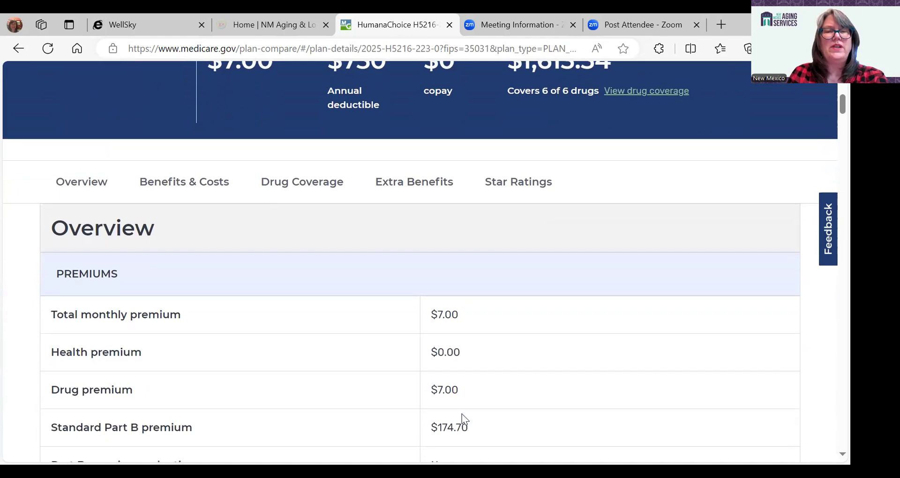
scroll(463, 414, down, 4)
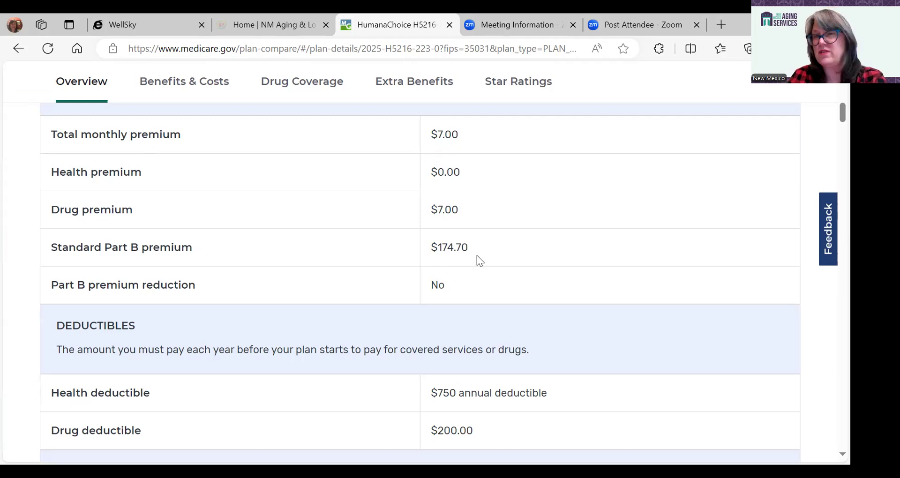
scroll(477, 255, down, 2)
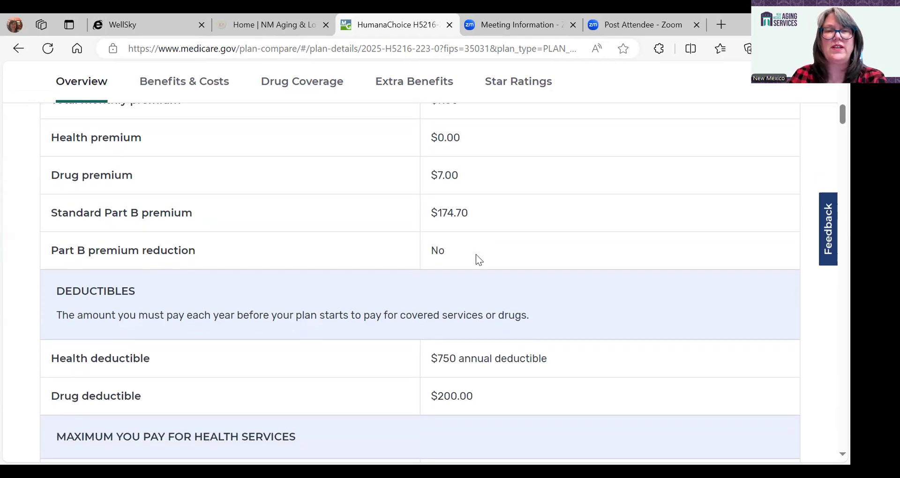
scroll(476, 255, down, 2)
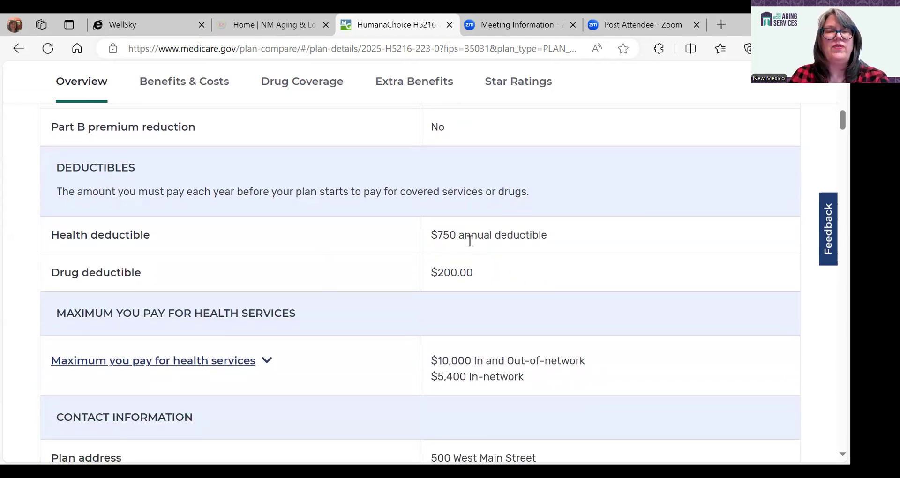
scroll(530, 249, down, 1)
scroll(530, 248, down, 1)
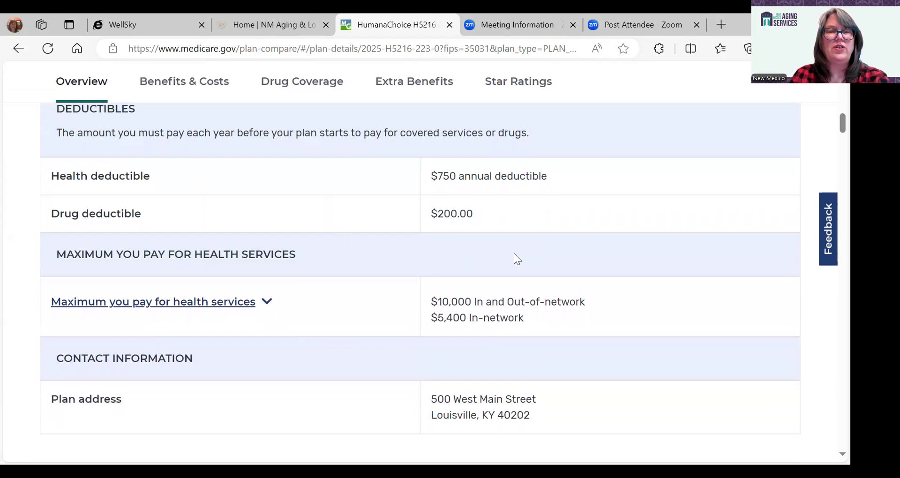
scroll(516, 258, down, 2)
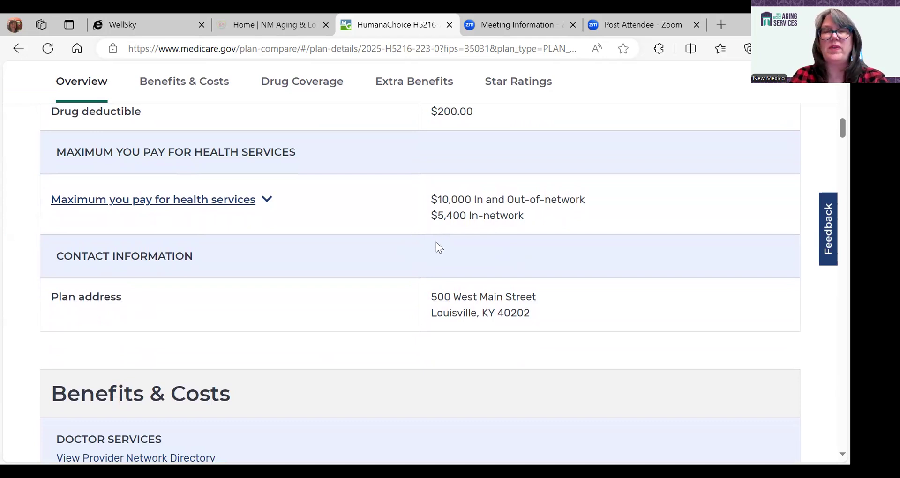
Examine the HumanaChoice H5216-223 plan's copays for doctor and specialist visits, tests, labs, imaging, emergency care and urgent care
scroll(367, 307, down, 6)
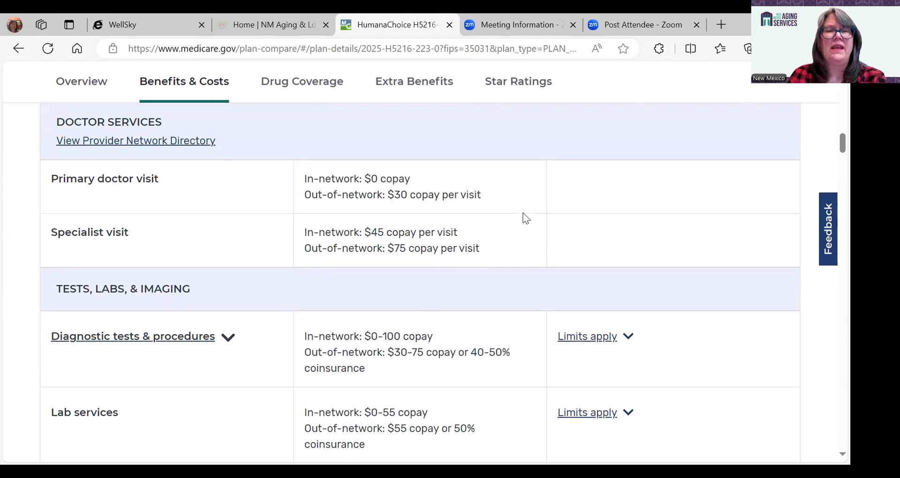
scroll(524, 214, down, 2)
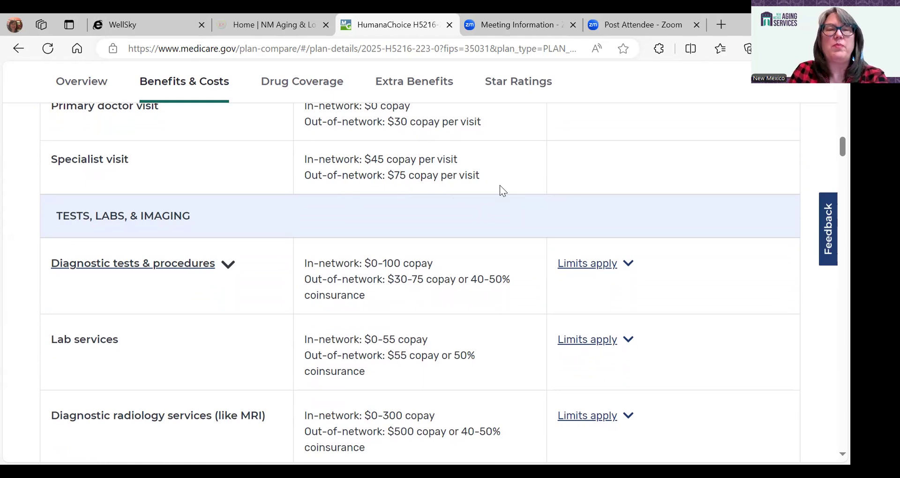
scroll(489, 379, down, 2)
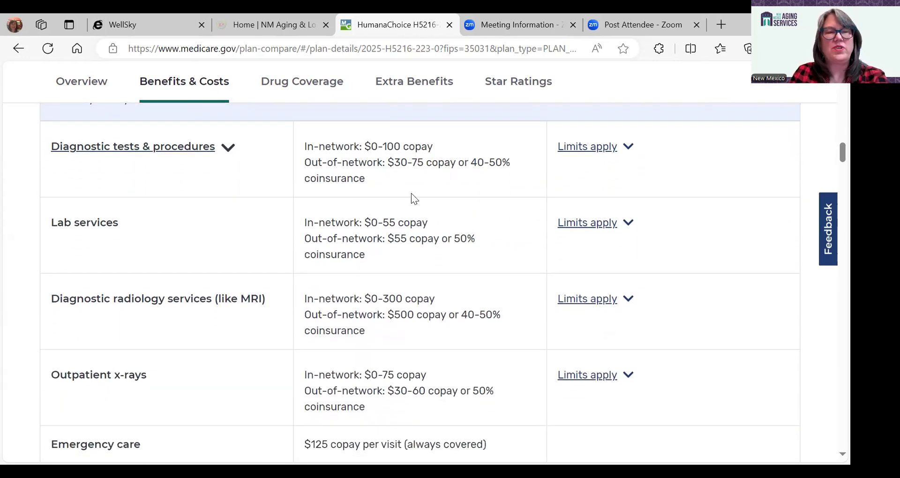
scroll(477, 297, down, 2)
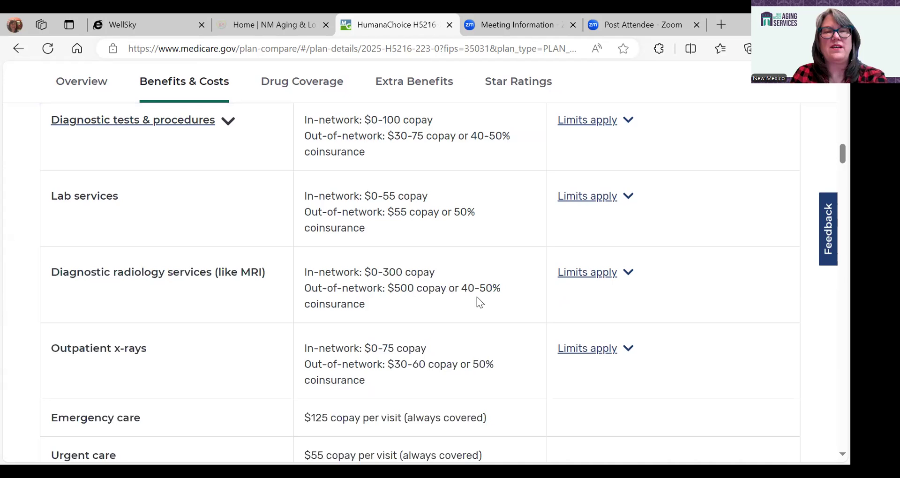
scroll(477, 297, down, 1)
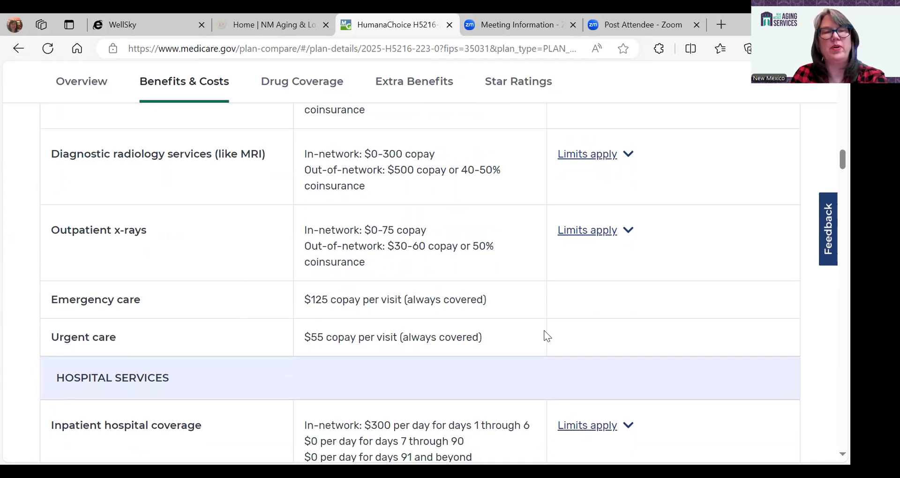
scroll(554, 312, down, 1)
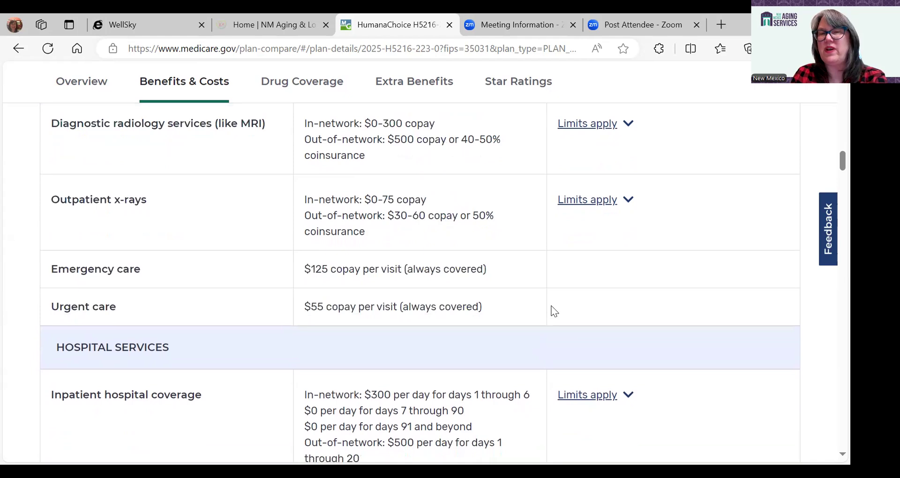
scroll(554, 311, down, 1)
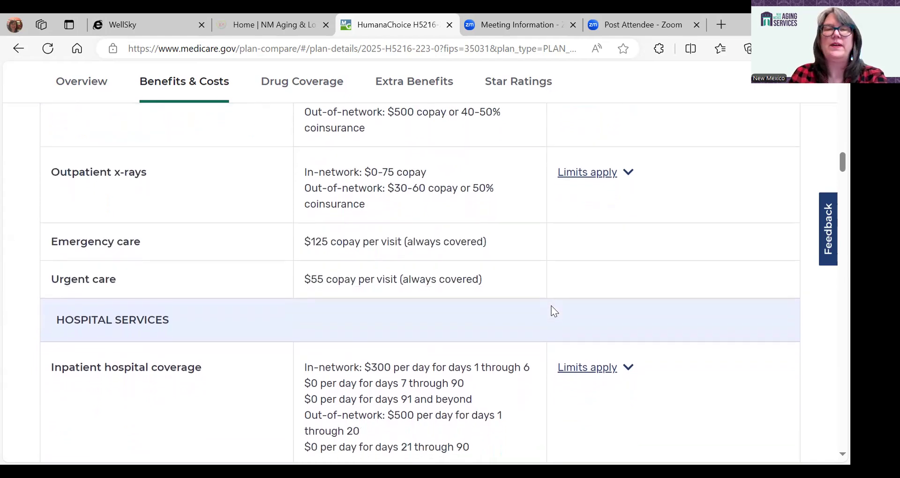
Examine the HumanaChoice H5216-223 plan's in-network and out-of-network costs for hospital services, skilled nursing facility and preventive services
scroll(542, 256, down, 5)
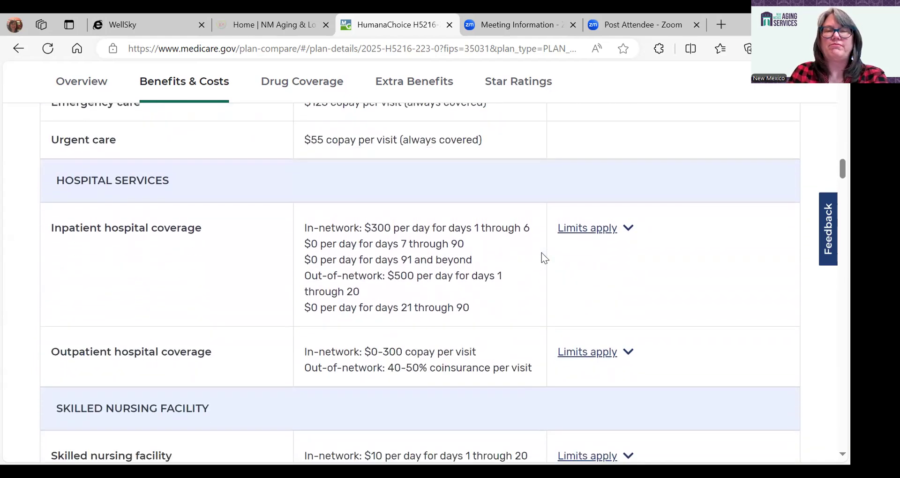
scroll(541, 252, up, 1)
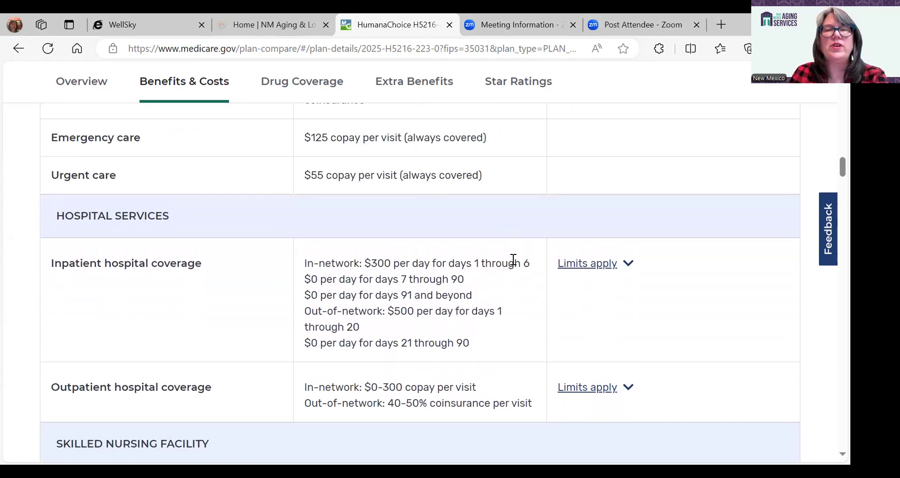
scroll(538, 253, down, 2)
scroll(537, 252, down, 1)
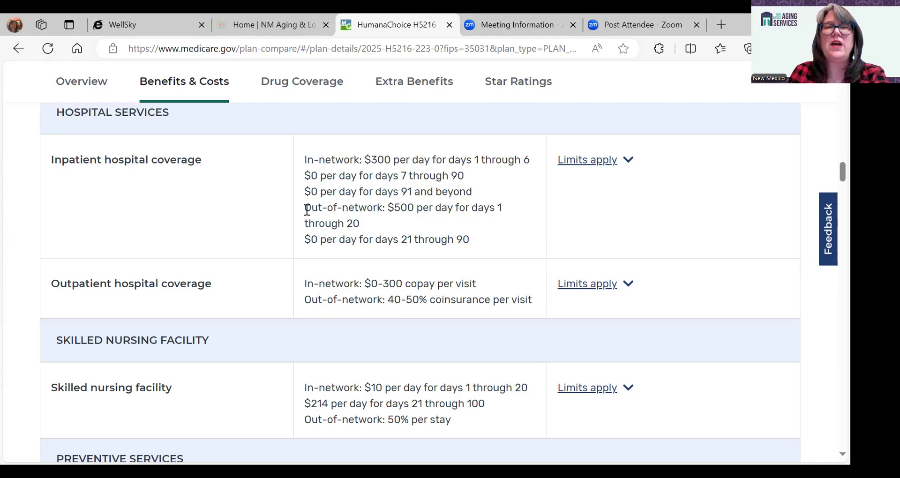
scroll(497, 230, down, 1)
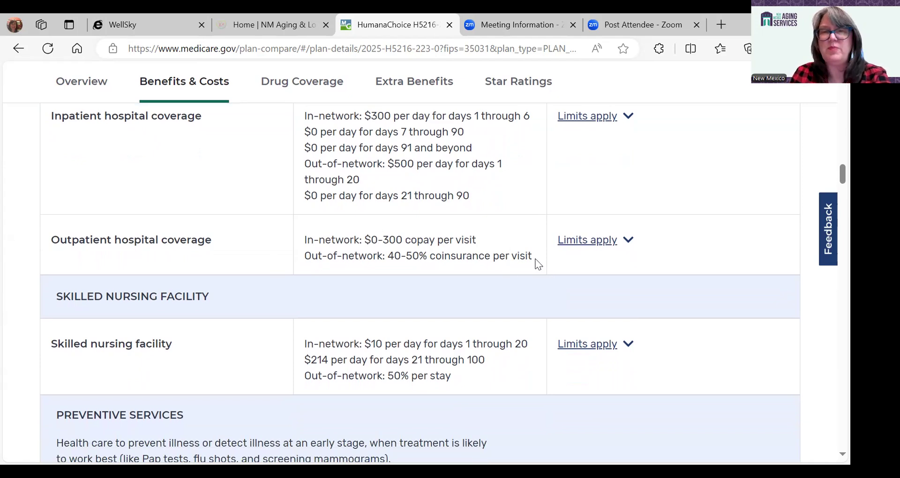
scroll(534, 245, down, 2)
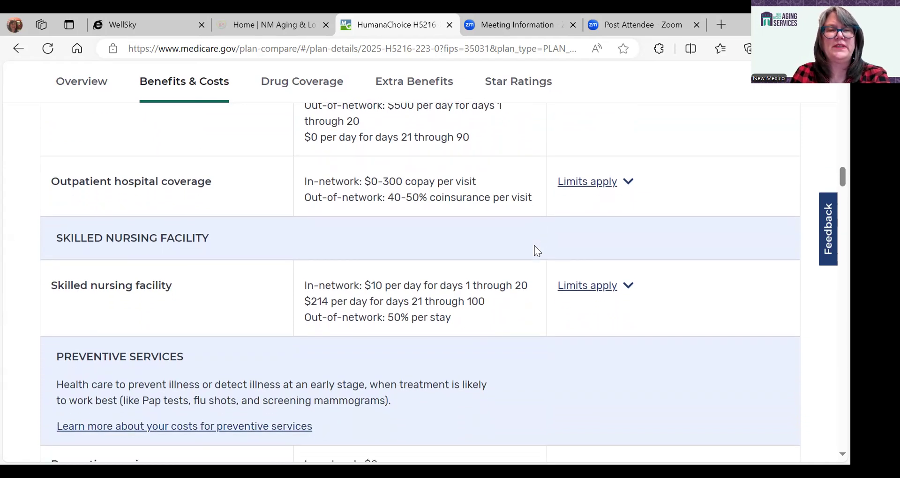
scroll(517, 258, down, 2)
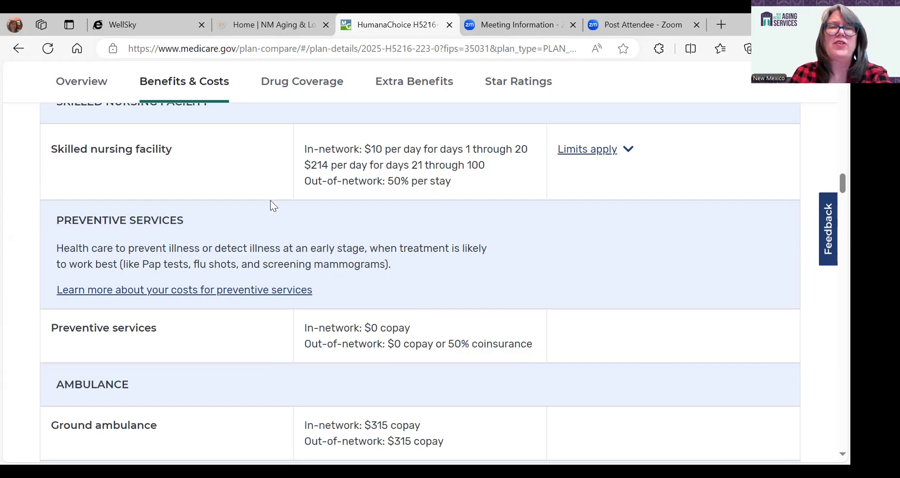
Open the explanation of the HumanaChoice plan's preventive service costs, read which services need no payment or coinsurance, and close it
scroll(413, 234, down, 1)
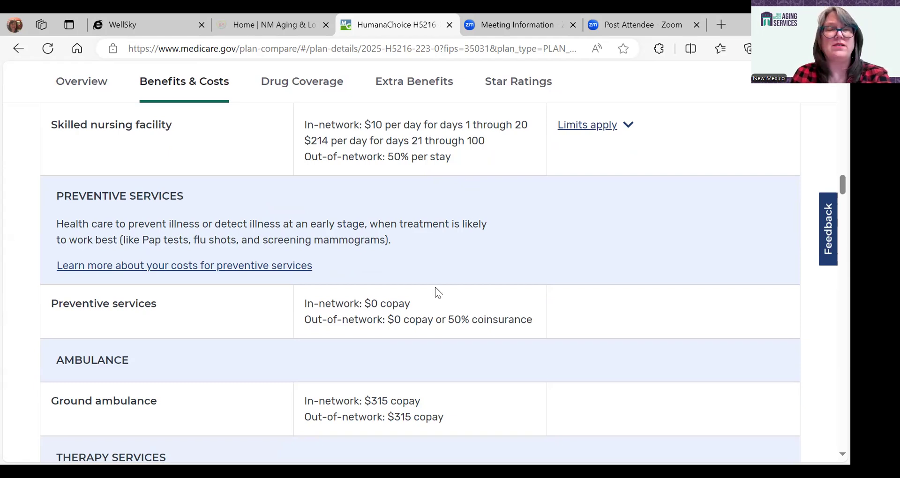
scroll(420, 307, down, 3)
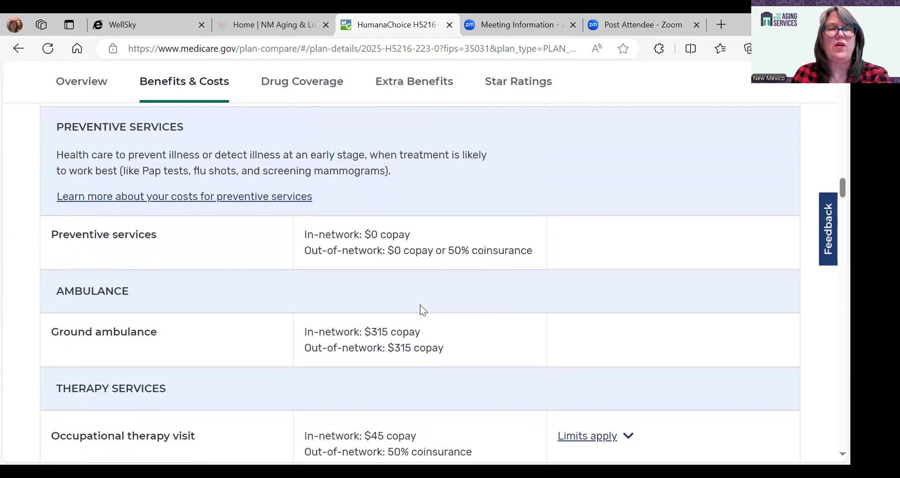
scroll(420, 305, down, 1)
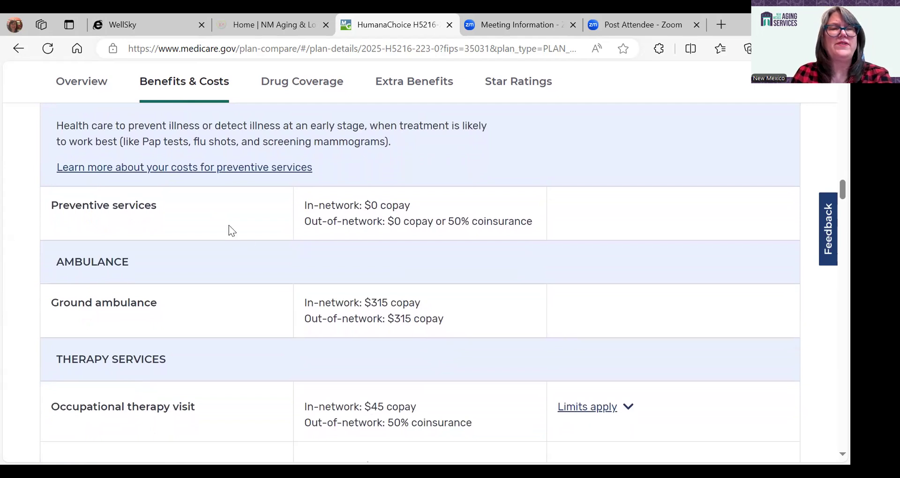
scroll(217, 244, up, 1)
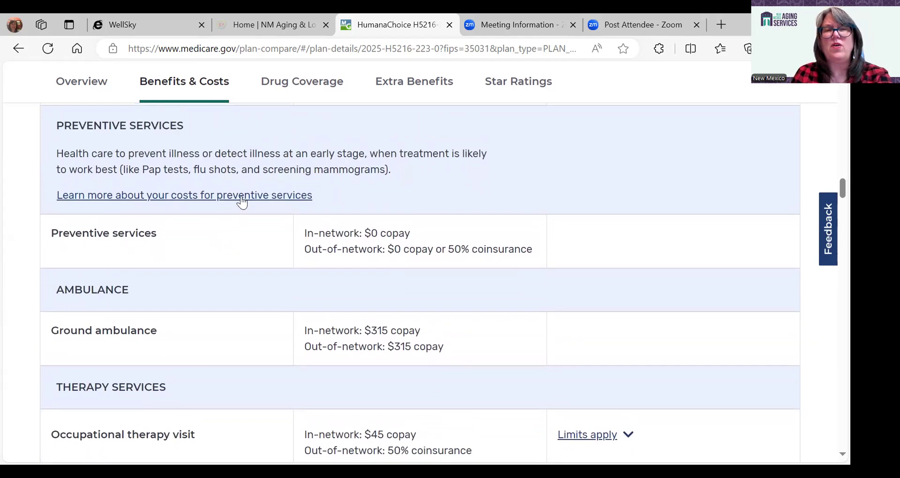
right_click(239, 199)
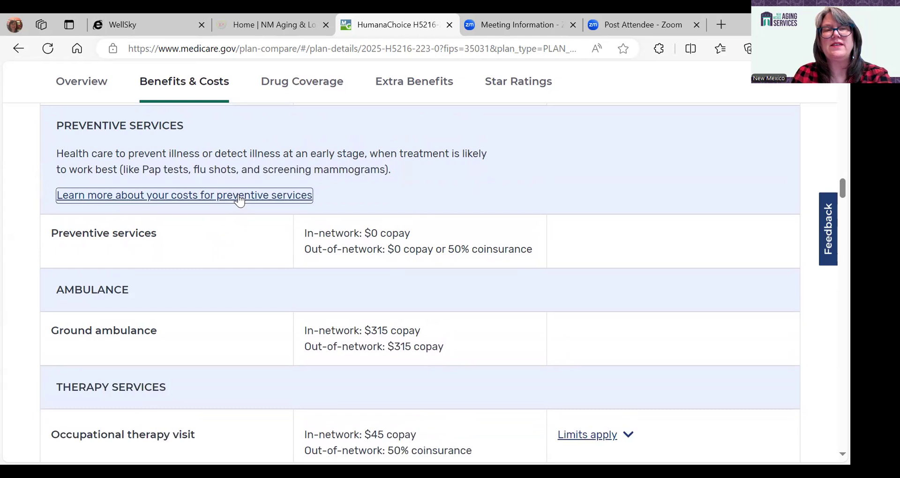
click(235, 194)
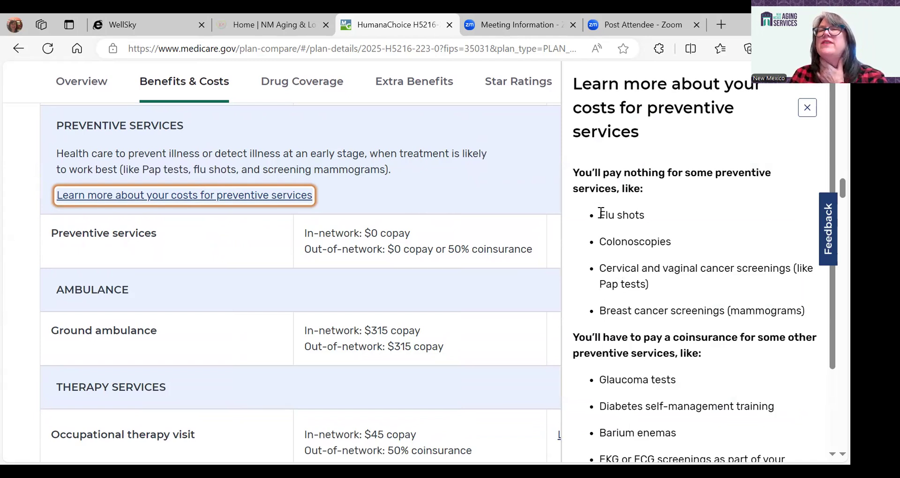
scroll(619, 279, down, 2)
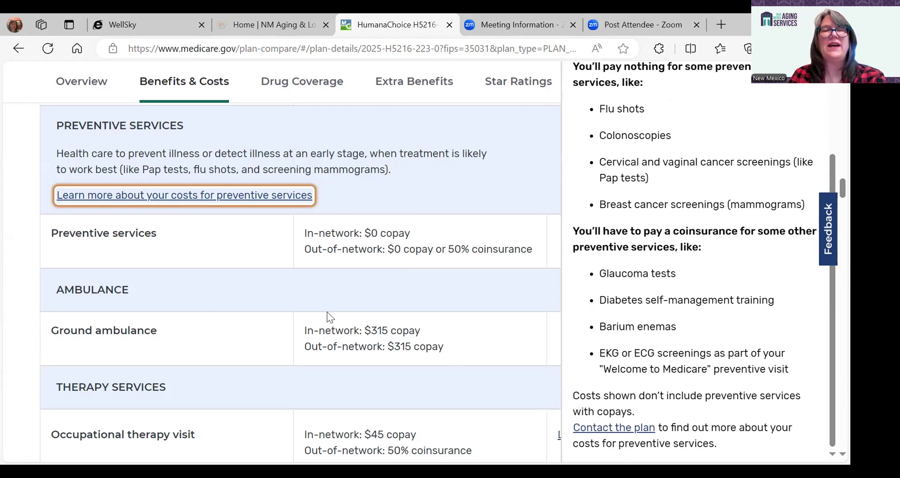
click(266, 298)
Expand the additional benefits and costs below therapy services and examine the mental health and opioid treatment costs
scroll(300, 314, down, 5)
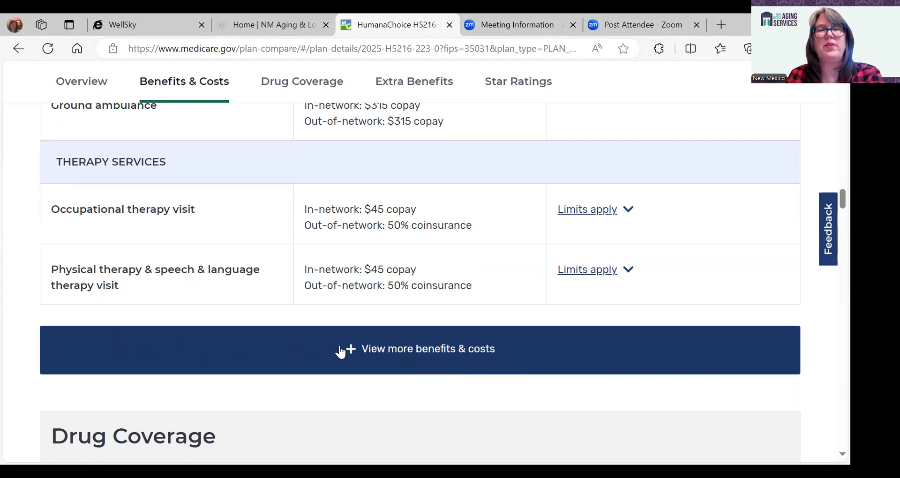
click(357, 355)
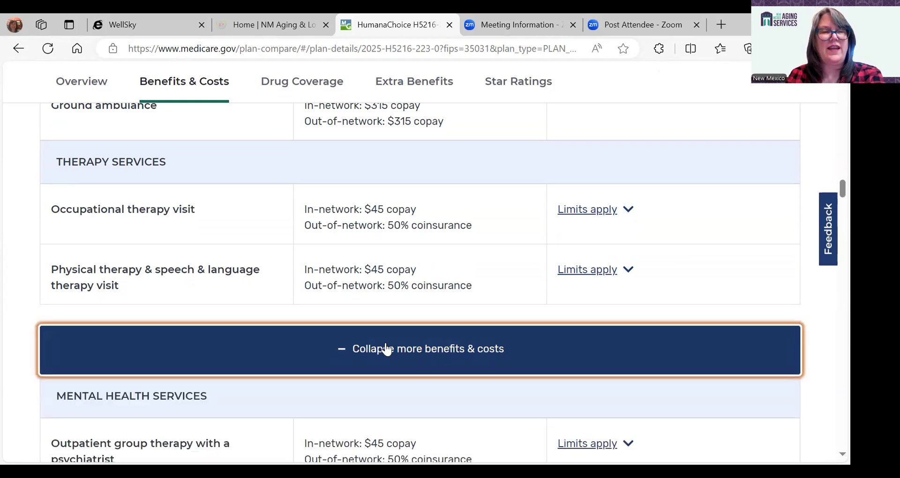
scroll(360, 311, down, 5)
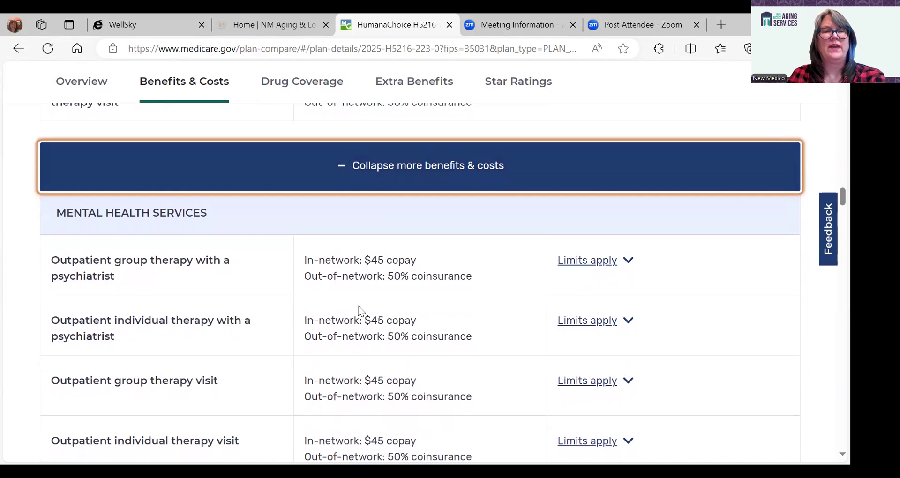
scroll(360, 311, down, 1)
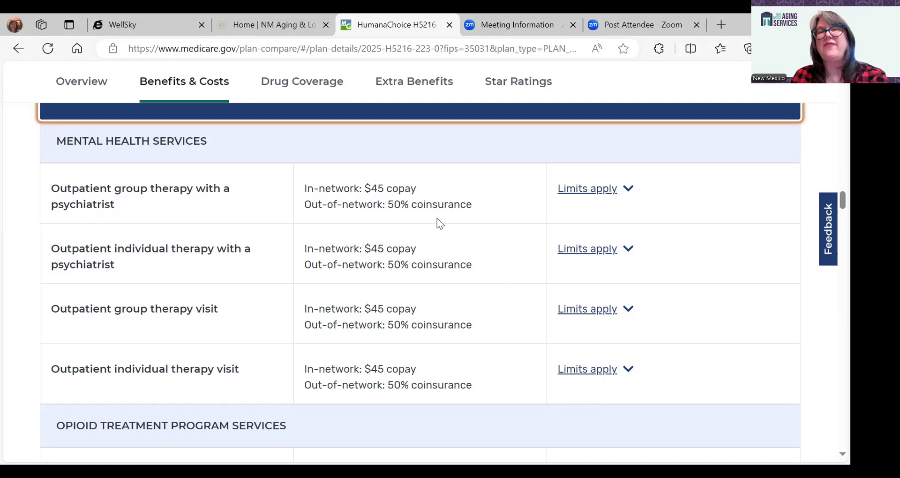
scroll(504, 299, down, 3)
scroll(505, 298, down, 3)
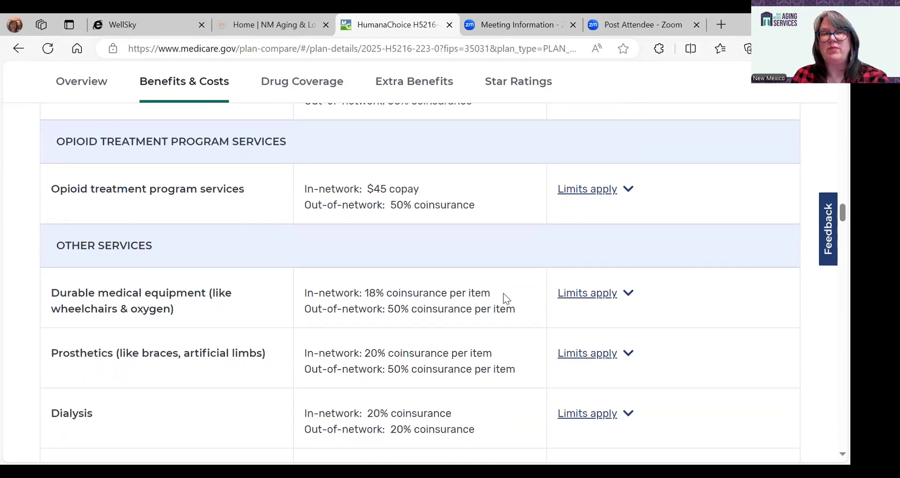
Examine the plan's in-network and out-of-network costs for durable medical equipment, prosthetics, dialysis and diabetes supplies
scroll(507, 299, down, 1)
scroll(506, 299, down, 2)
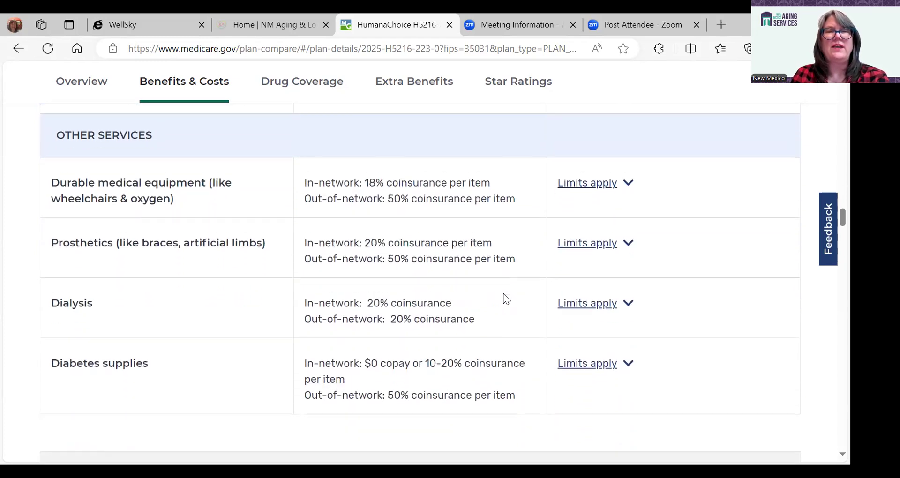
scroll(506, 298, down, 1)
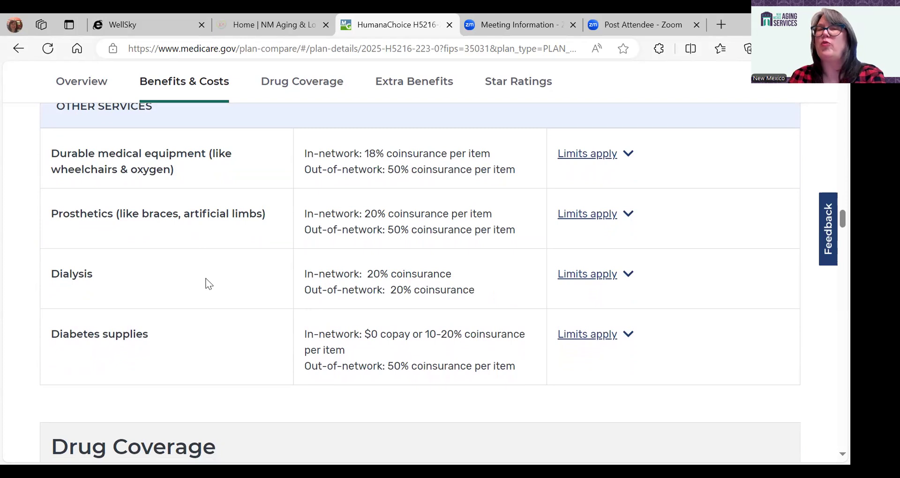
scroll(208, 284, down, 1)
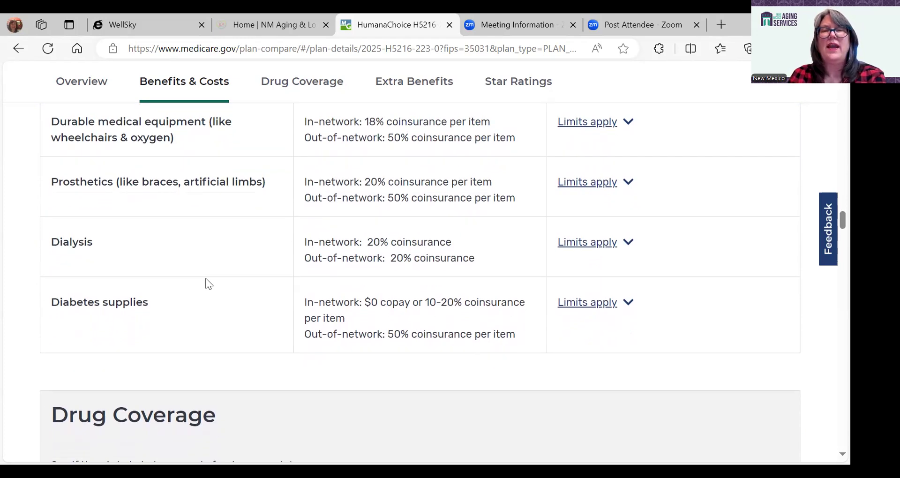
scroll(208, 284, down, 1)
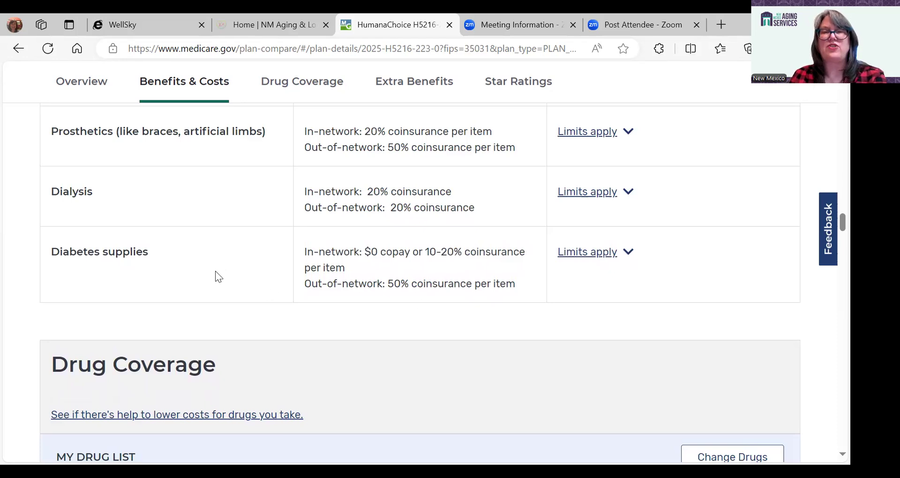
scroll(210, 282, down, 1)
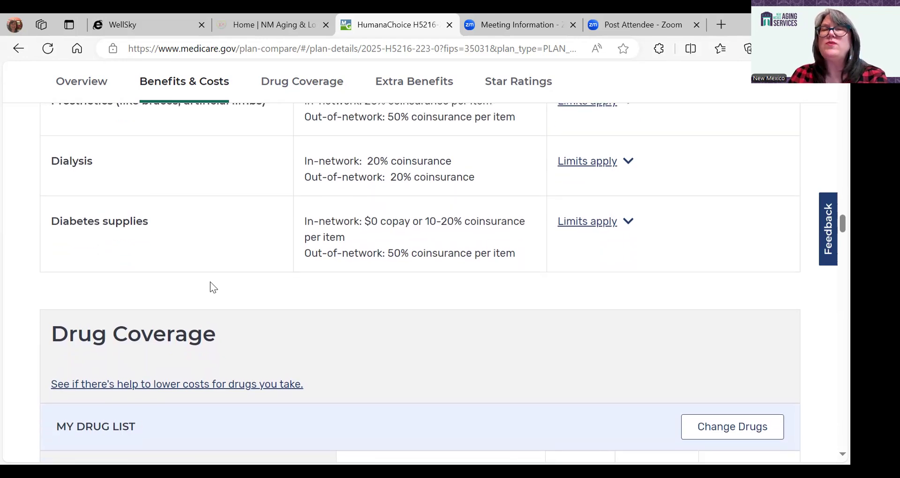
scroll(210, 283, up, 2)
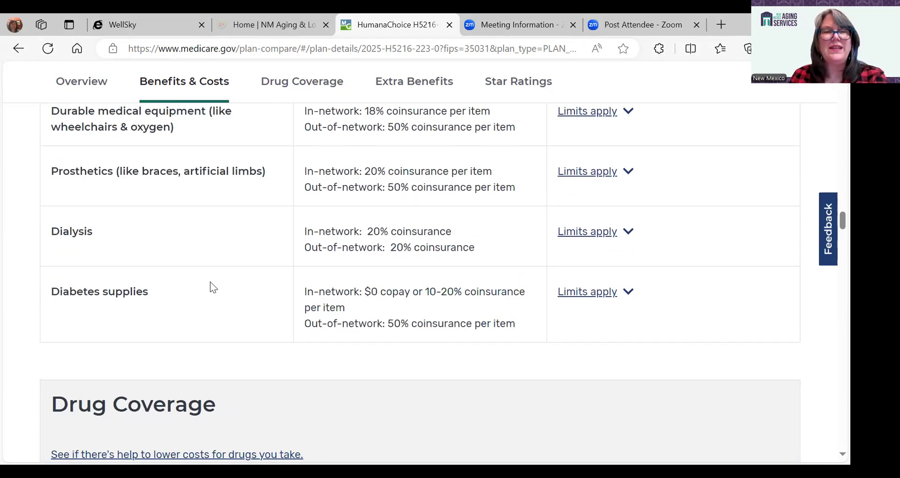
Review the drug list in the plan's drug coverage, checking each drug's package, quantity, frequency and brand or generic type
scroll(210, 283, down, 7)
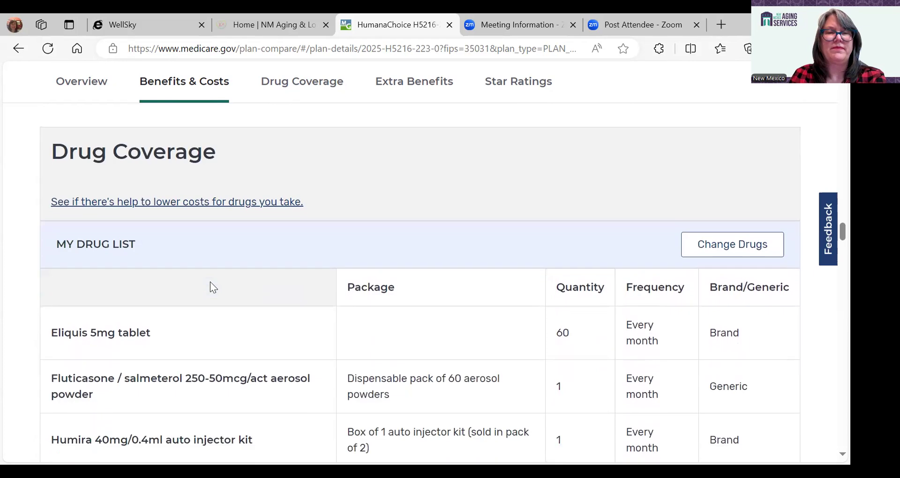
scroll(210, 283, down, 3)
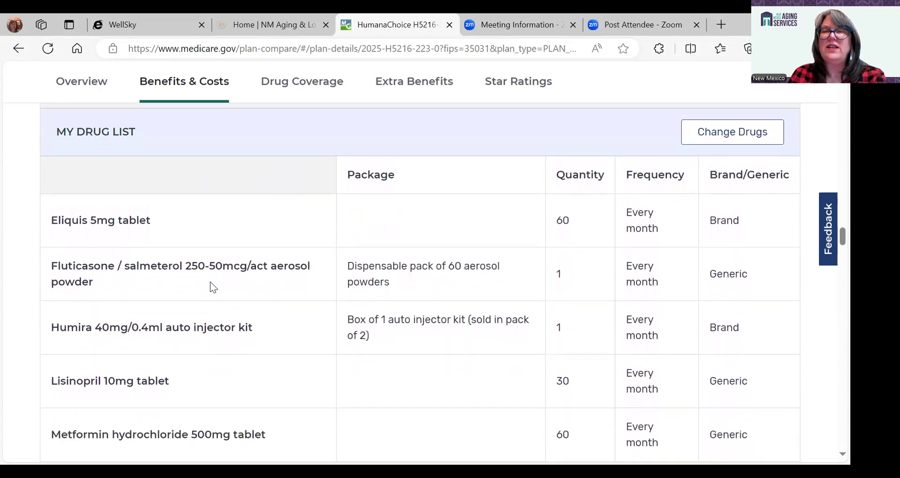
scroll(210, 282, down, 1)
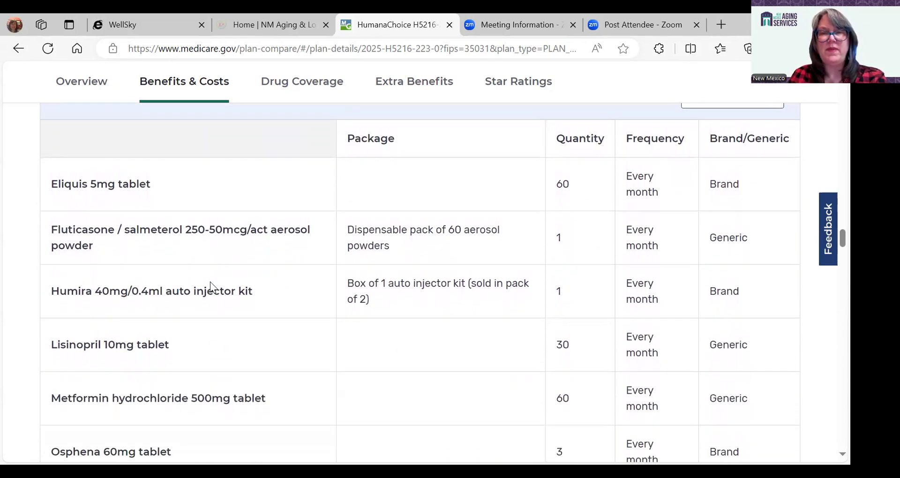
scroll(210, 282, up, 3)
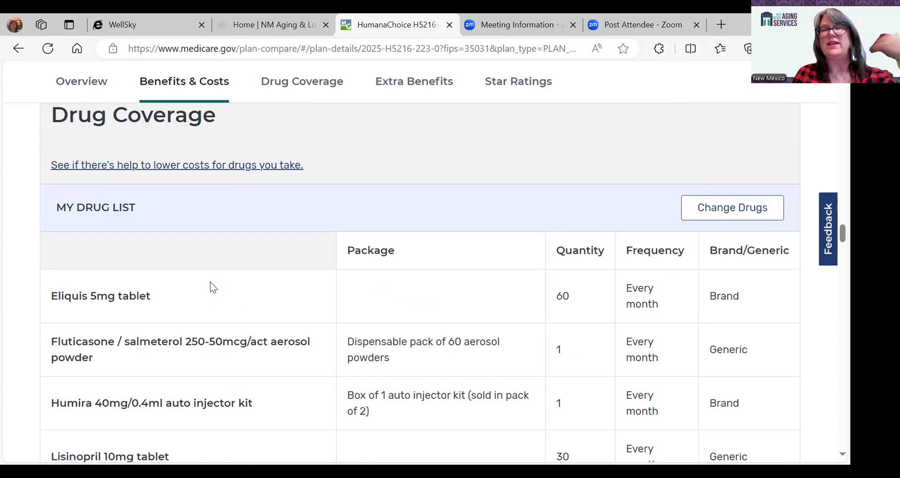
scroll(210, 282, up, 1)
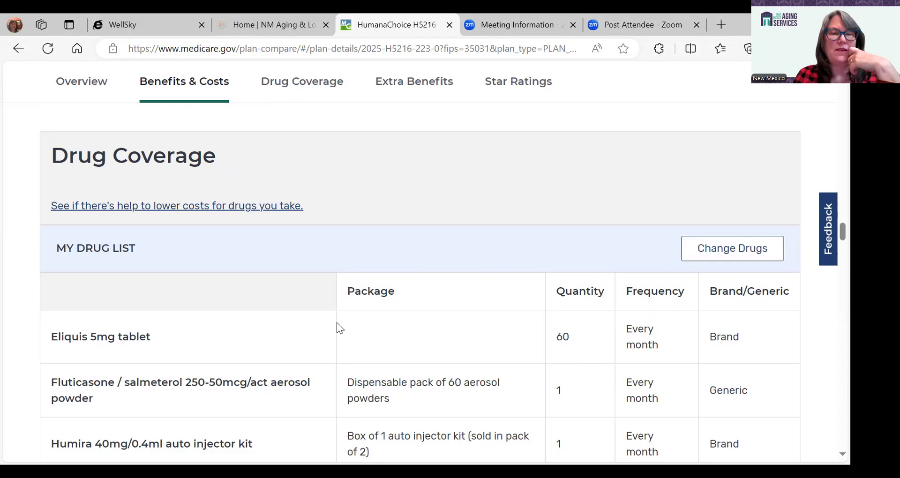
scroll(309, 362, down, 2)
scroll(308, 357, down, 2)
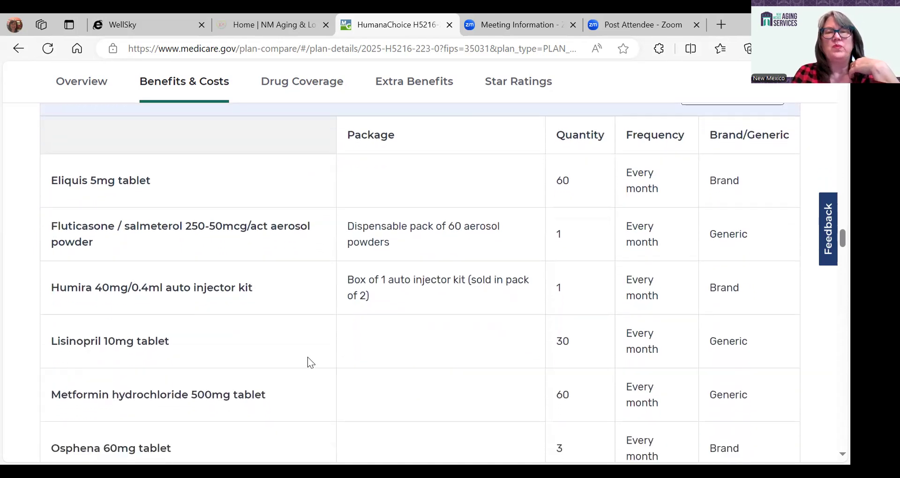
scroll(308, 357, down, 2)
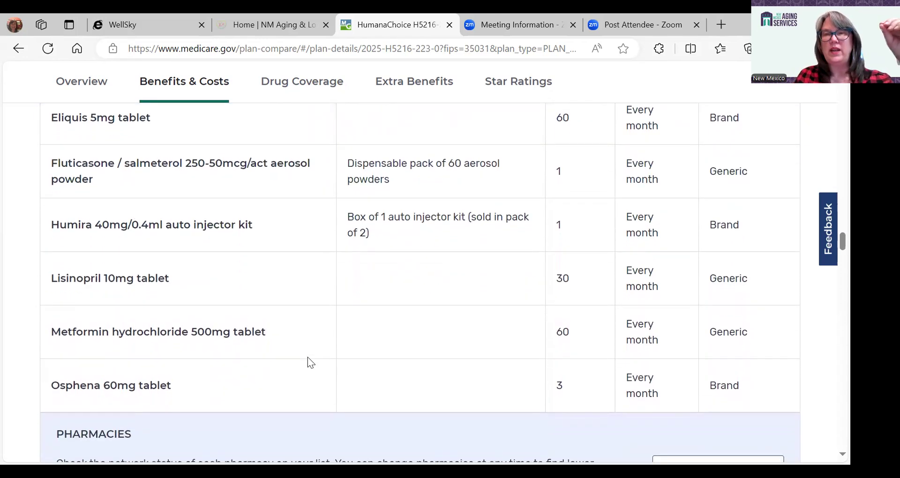
scroll(307, 358, down, 2)
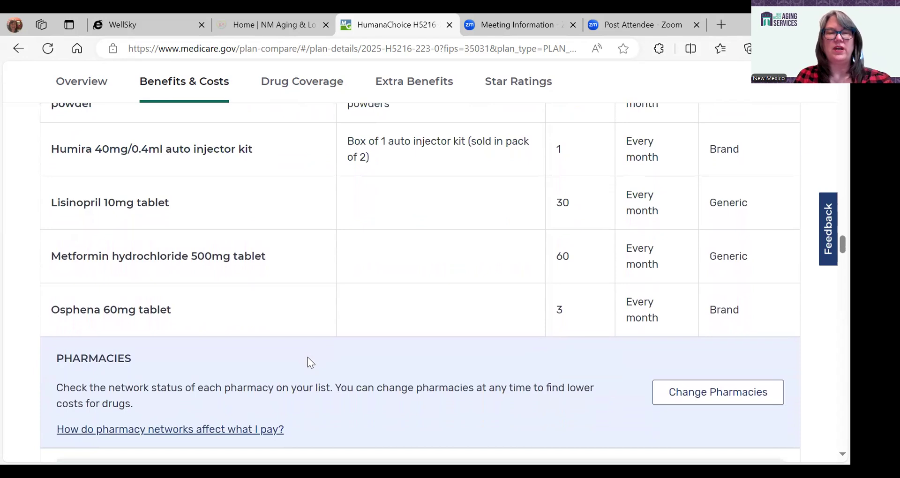
Check the network status of the saved pharmacies and the mail order pharmacy, including the note on preferred in-network pharmacies
scroll(308, 358, down, 1)
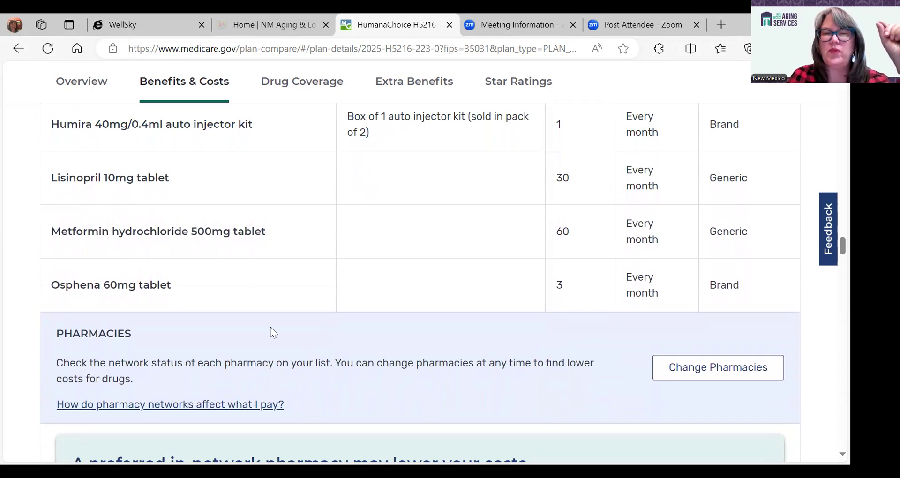
scroll(338, 349, down, 3)
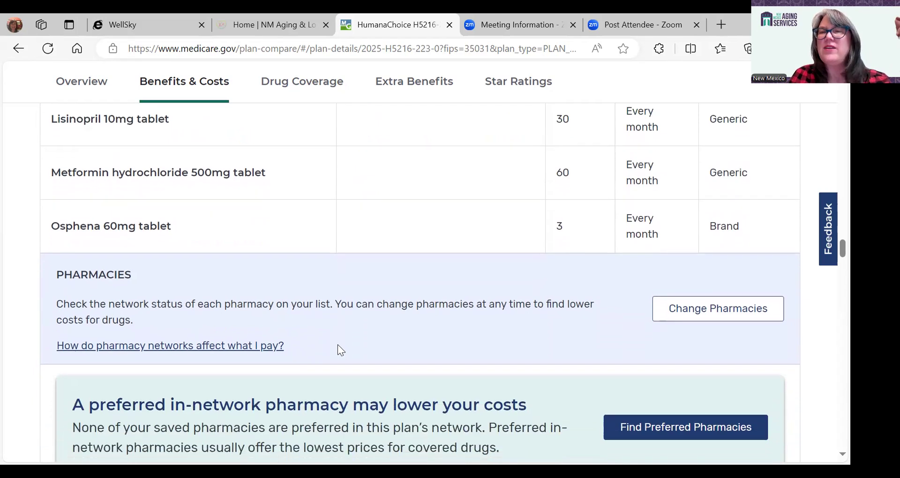
scroll(337, 349, down, 1)
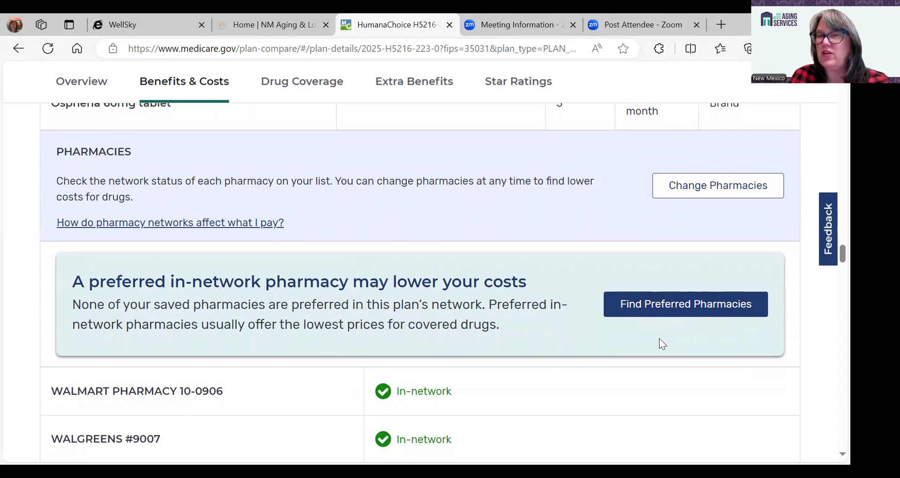
scroll(498, 328, down, 3)
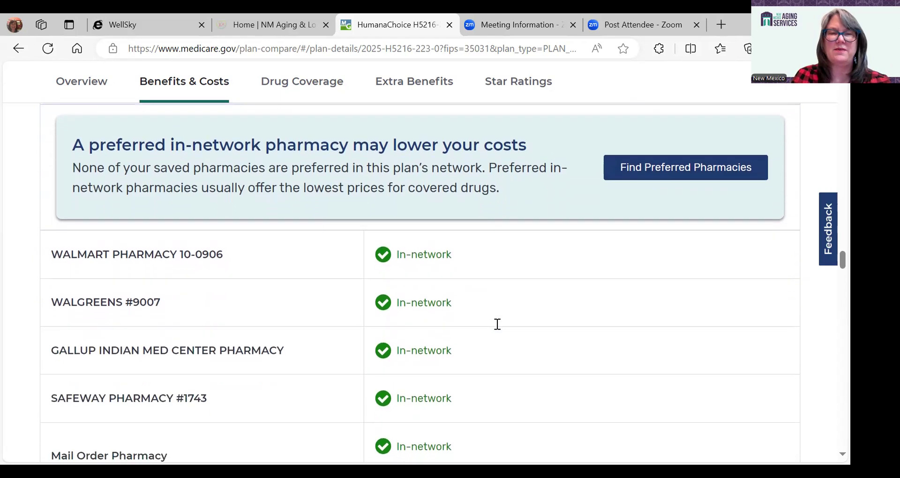
scroll(499, 330, down, 2)
scroll(499, 330, up, 1)
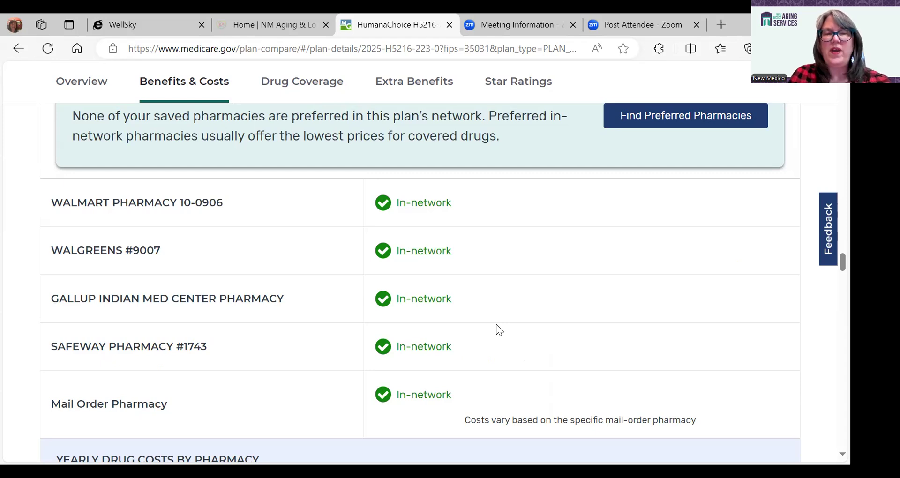
scroll(497, 330, up, 1)
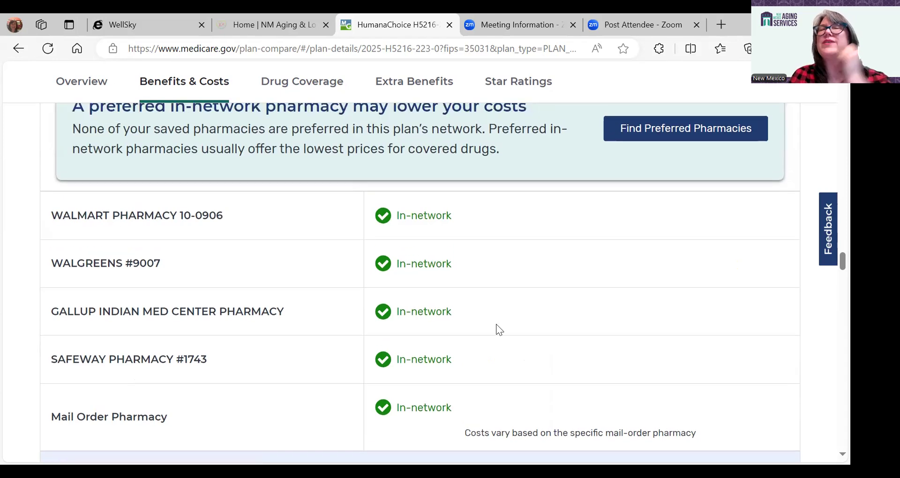
scroll(499, 329, up, 1)
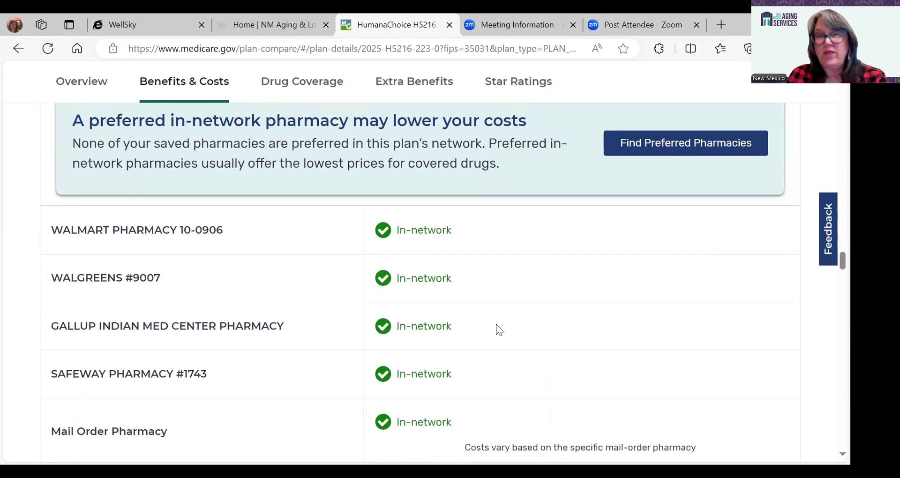
Open the In-Network Pharmacy Finder for the HumanaChoice plan to look for preferred pharmacies
scroll(497, 329, up, 3)
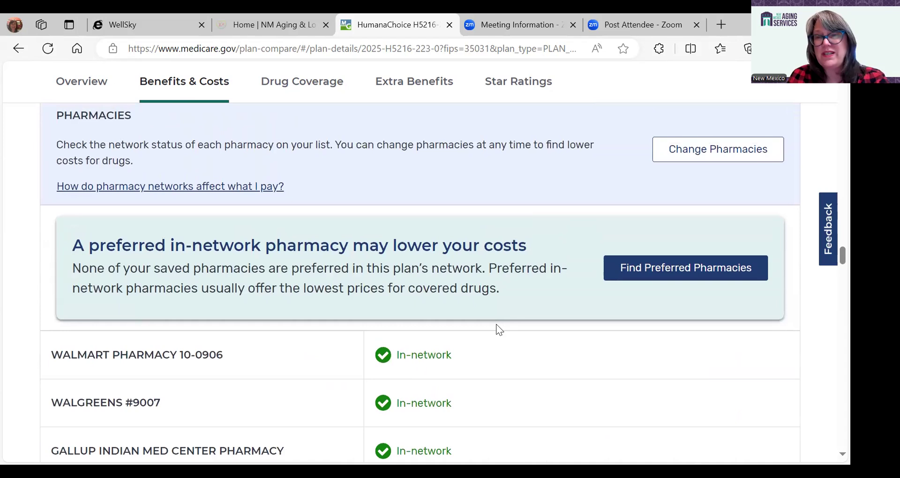
right_click(675, 266)
click(676, 267)
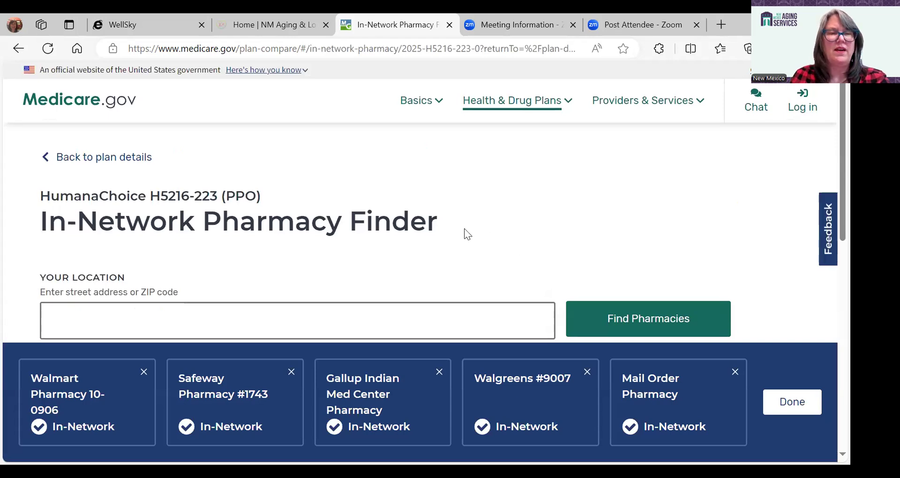
Review the pharmacies in the In-Network Pharmacy Finder, checking each one's preferred or in-network status and estimated 2025 drug cost
scroll(468, 234, down, 5)
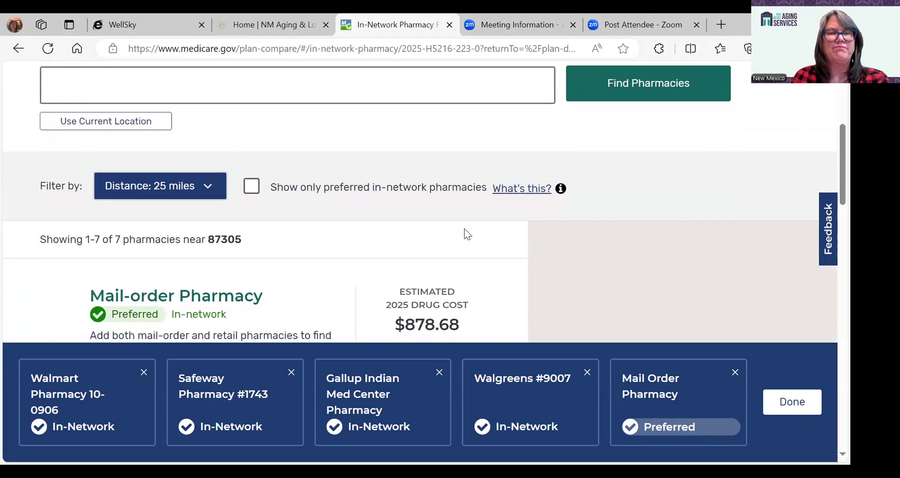
scroll(467, 234, down, 1)
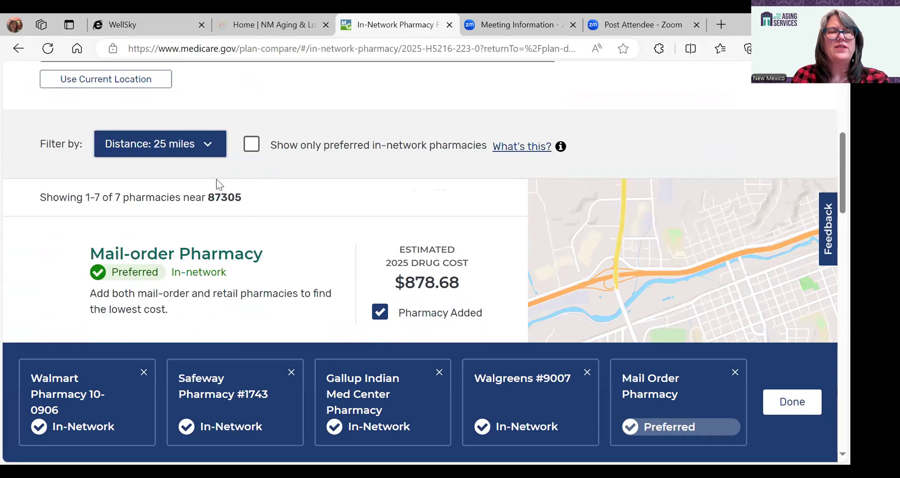
scroll(215, 180, down, 3)
scroll(202, 209, down, 9)
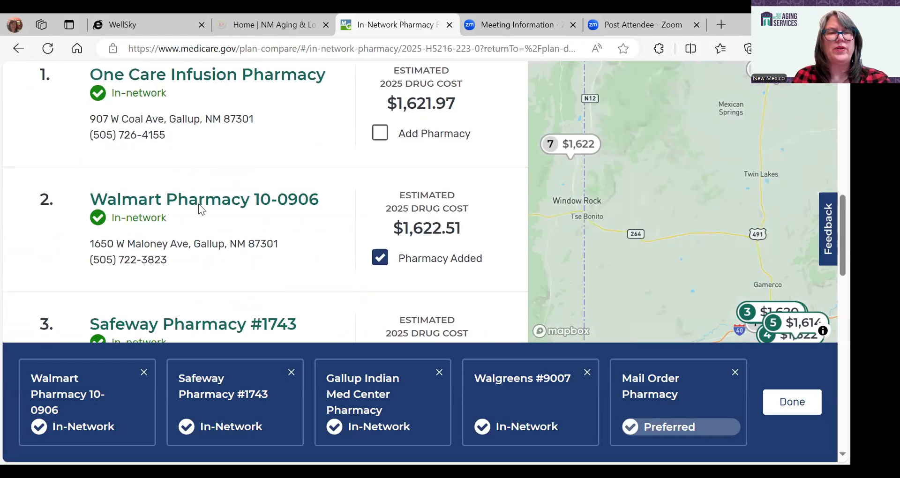
scroll(199, 204, down, 7)
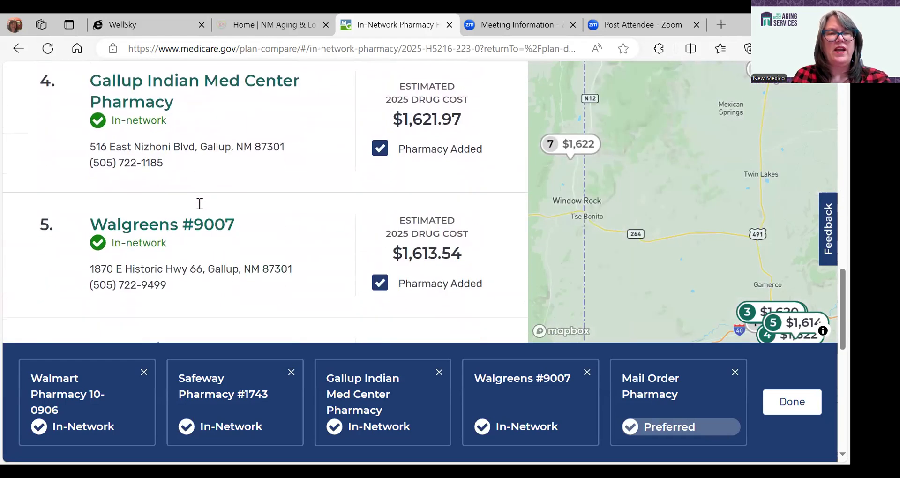
scroll(202, 209, down, 4)
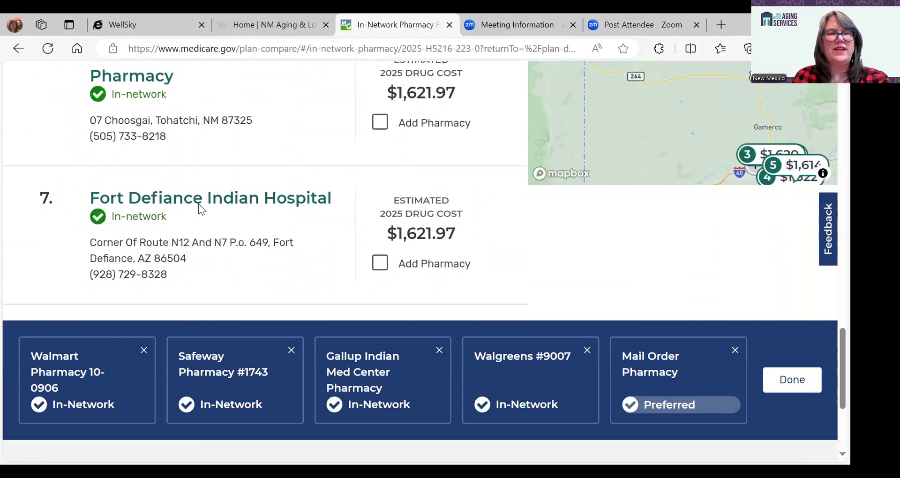
scroll(202, 209, up, 18)
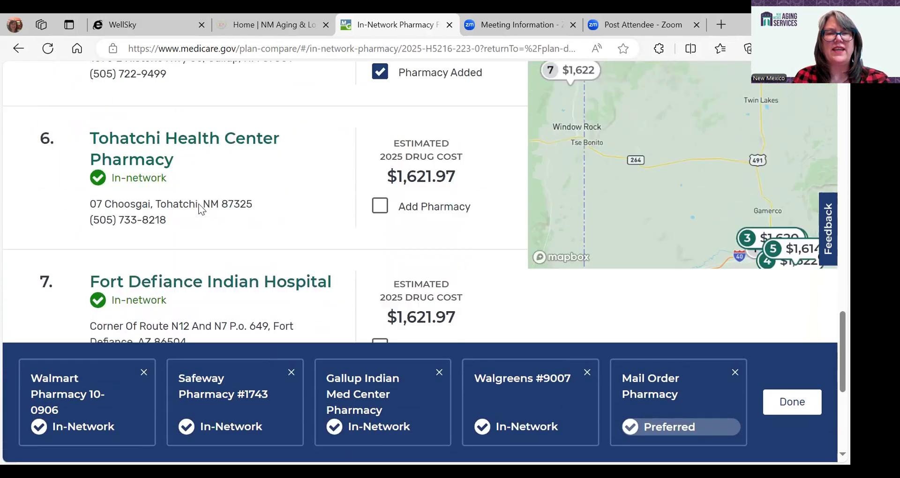
scroll(200, 204, up, 8)
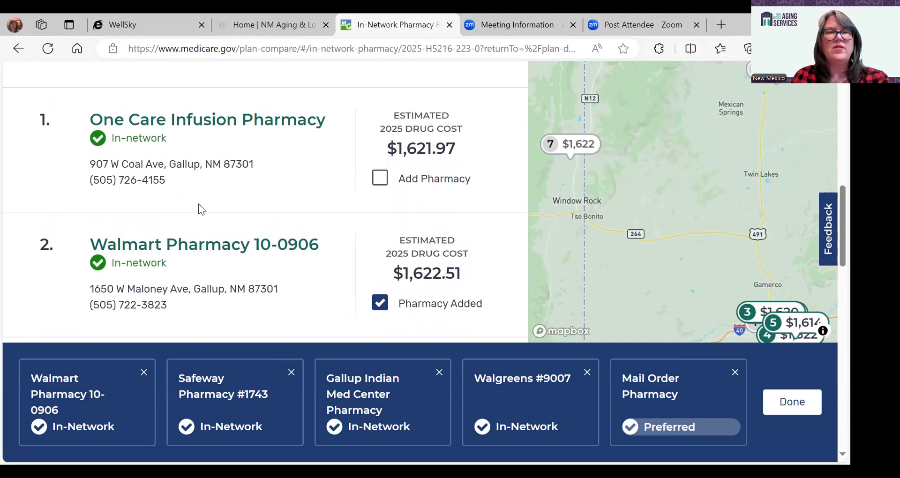
scroll(200, 211, up, 5)
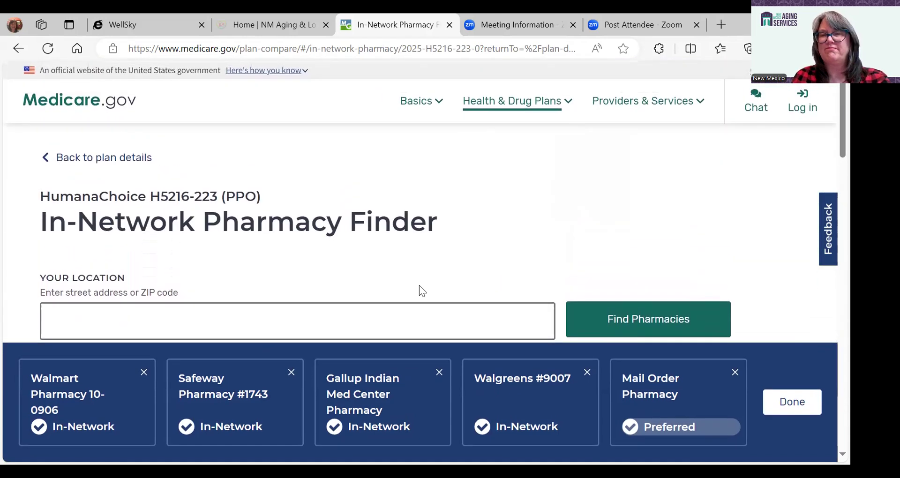
Finish with the pharmacy finder and go to the yearly drug costs by pharmacy in the plan's drug coverage
click(783, 403)
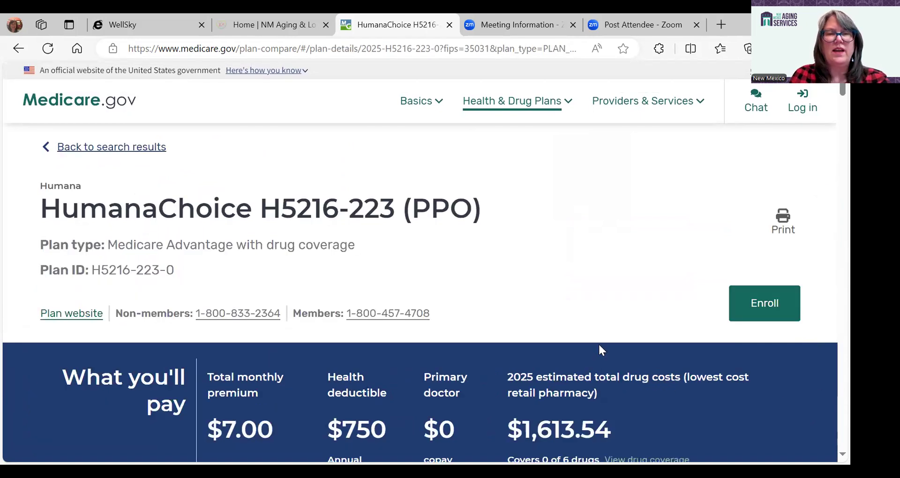
scroll(599, 346, down, 2)
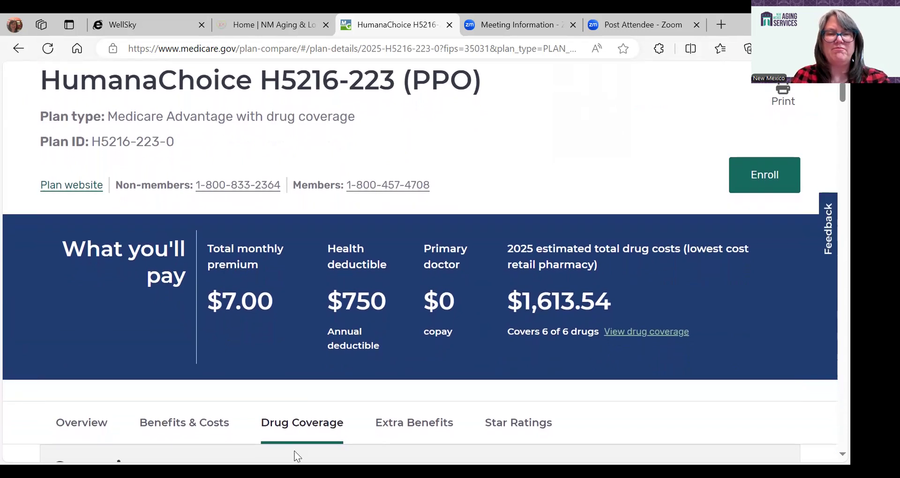
click(303, 424)
scroll(304, 424, down, 10)
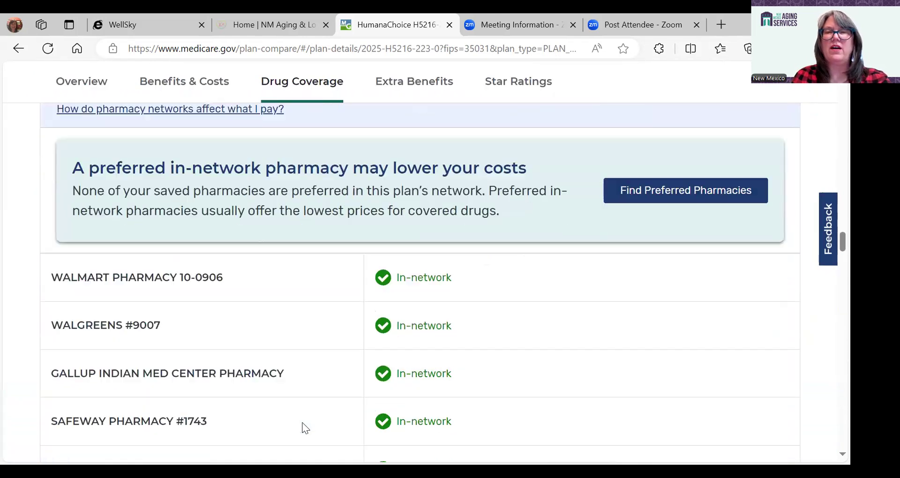
scroll(305, 428, down, 1)
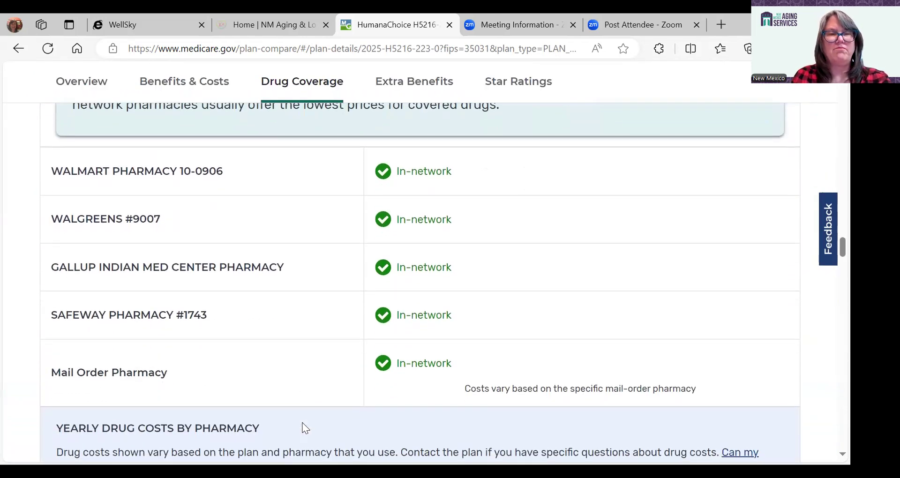
scroll(305, 428, down, 3)
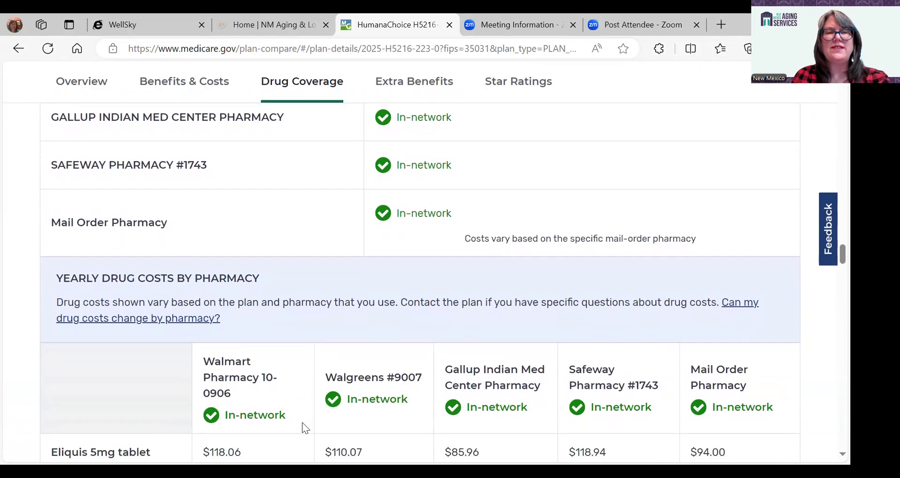
Compare each drug's yearly cost and the total yearly drug cost across the four retail pharmacies and the mail order pharmacy
scroll(303, 426, down, 1)
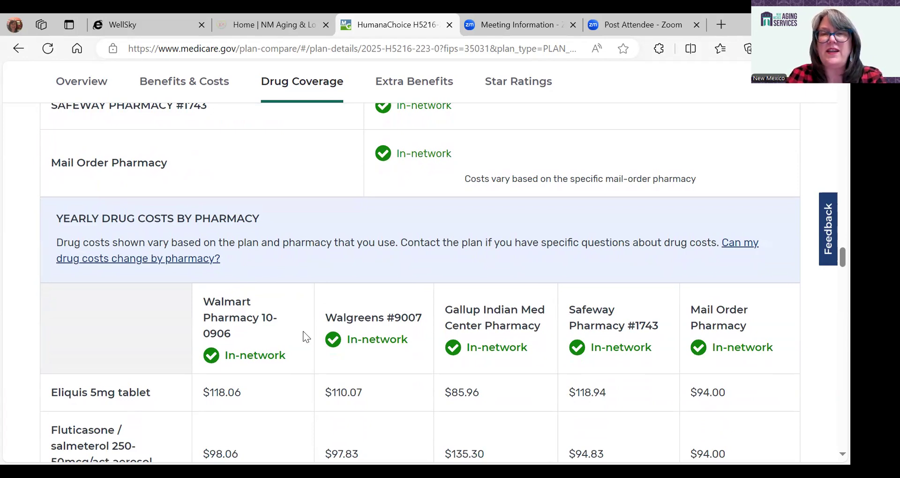
scroll(305, 337, down, 2)
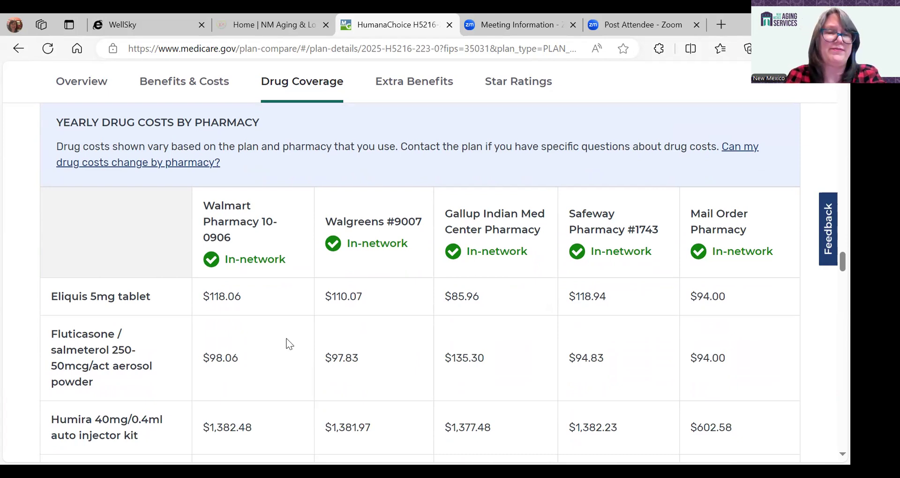
scroll(289, 345, down, 1)
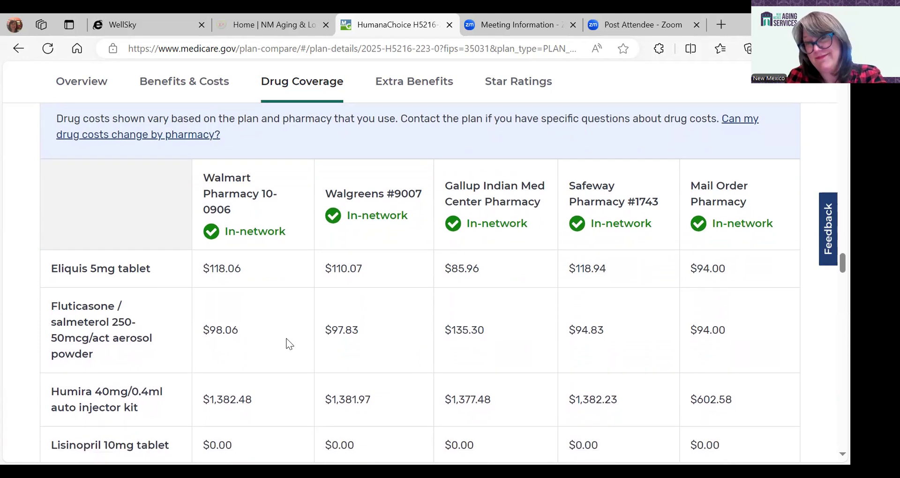
scroll(290, 345, down, 1)
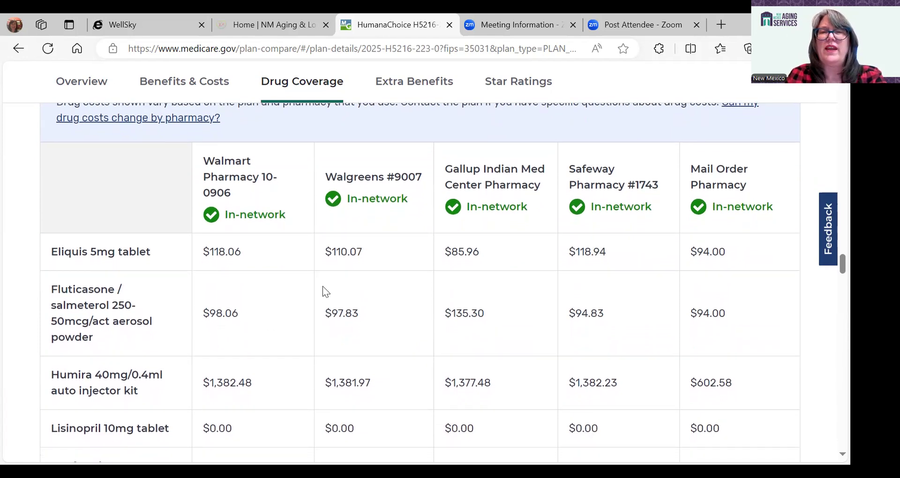
scroll(316, 289, up, 1)
scroll(317, 289, down, 1)
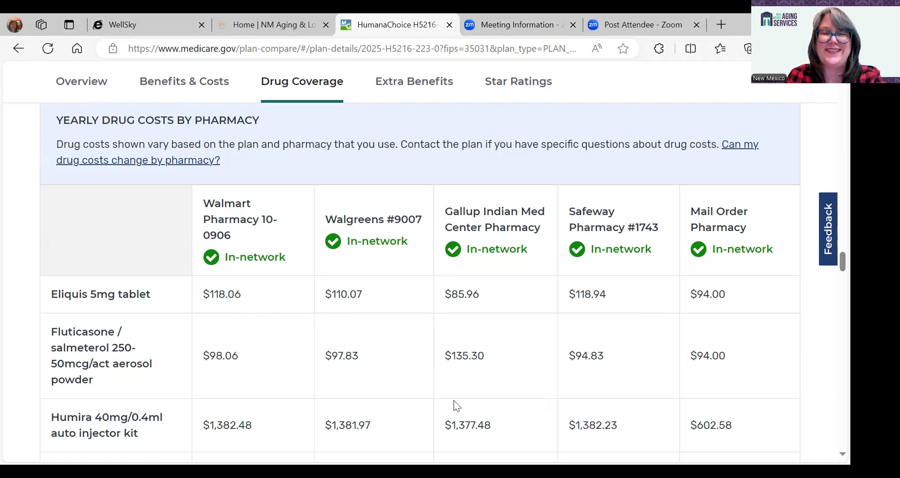
scroll(457, 406, down, 5)
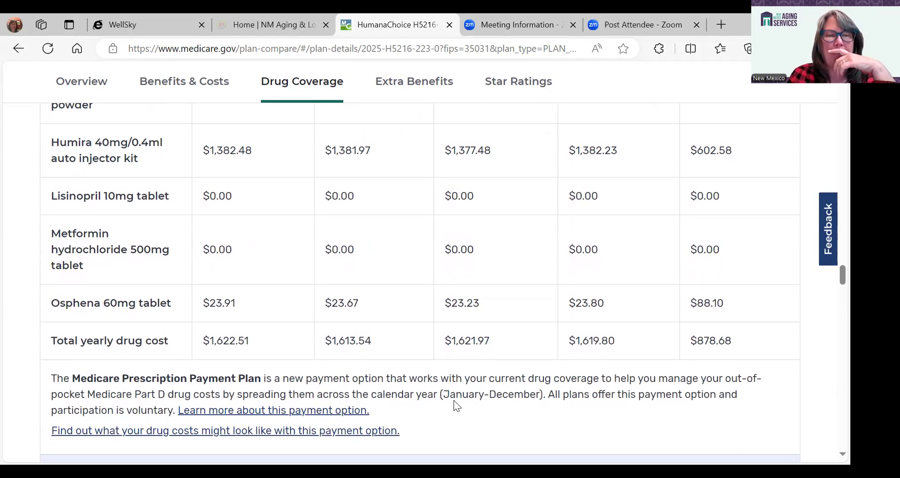
scroll(404, 350, down, 2)
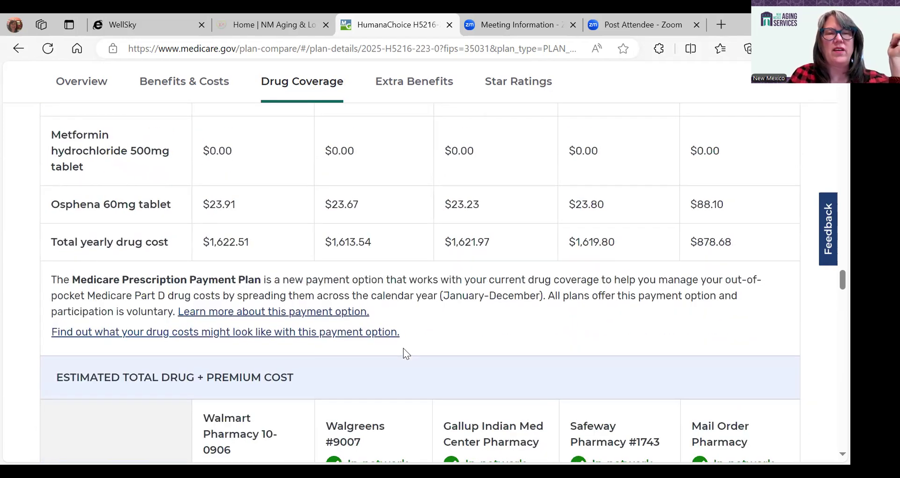
scroll(290, 224, up, 1)
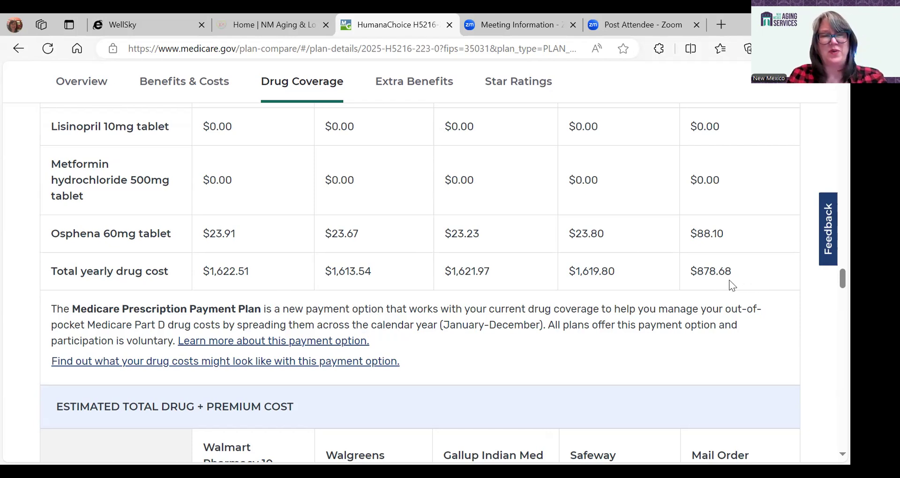
Check the estimated total drug plus premium cost for 2025 and the month the deductible is met at each pharmacy
scroll(449, 297, down, 2)
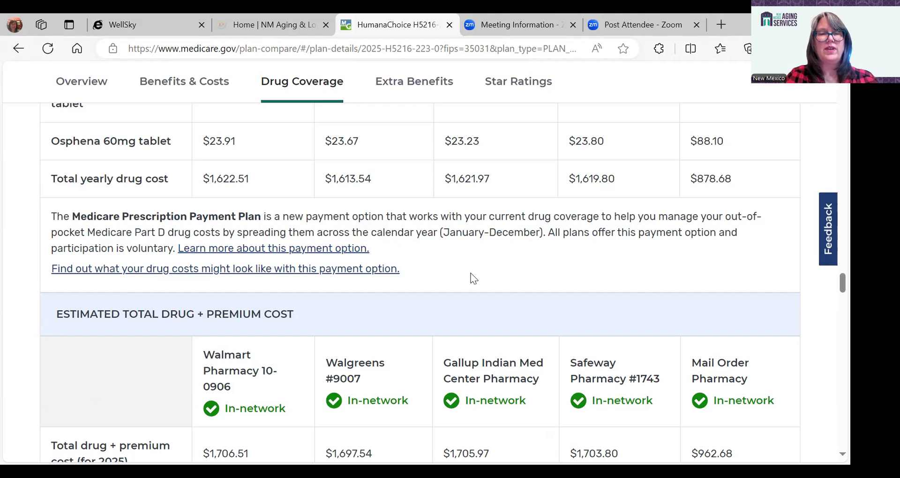
scroll(442, 261, down, 3)
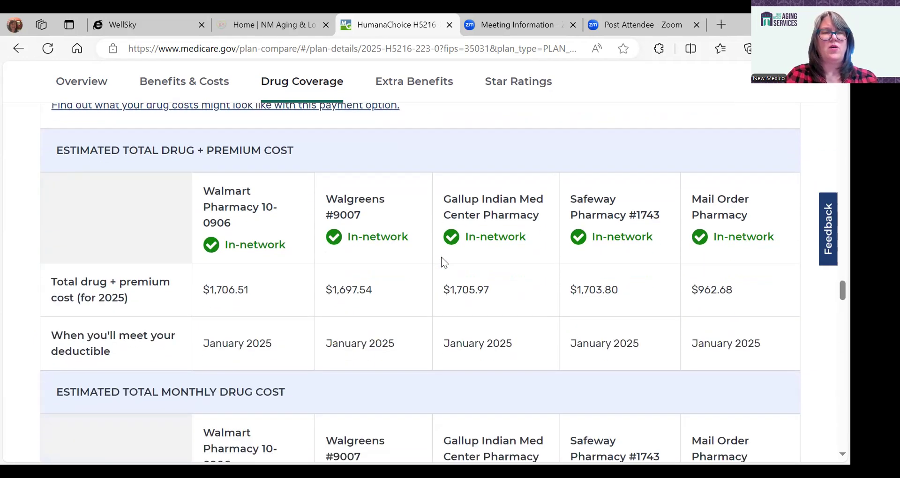
scroll(444, 262, down, 1)
scroll(441, 258, down, 2)
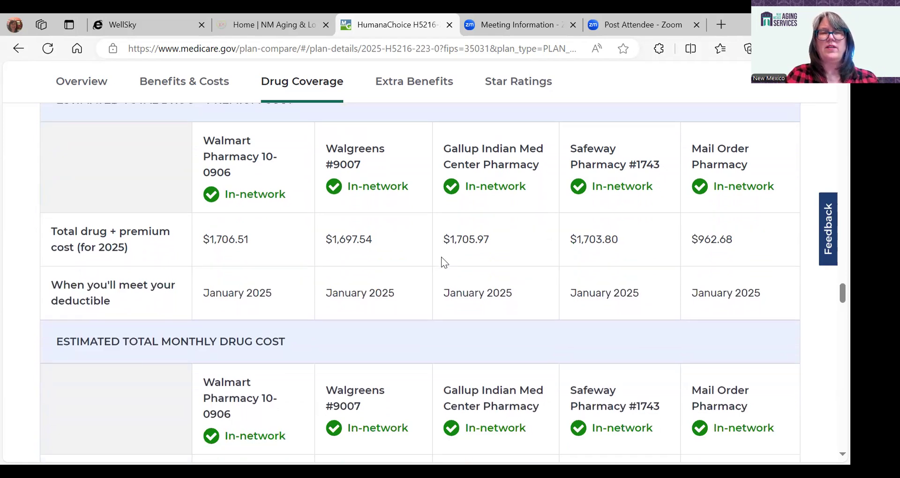
Examine the estimated total monthly drug cost from January through December for each pharmacy
scroll(441, 258, down, 2)
scroll(441, 257, down, 1)
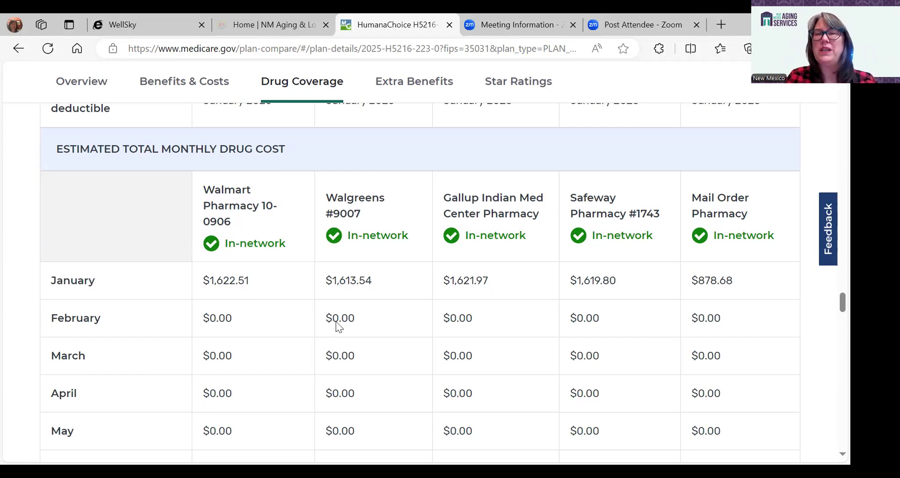
scroll(393, 340, down, 1)
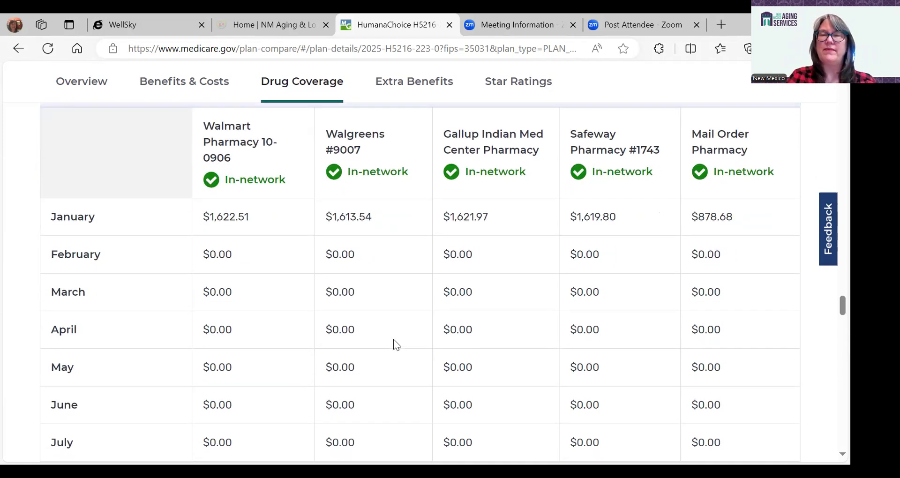
scroll(393, 340, down, 1)
scroll(393, 339, up, 1)
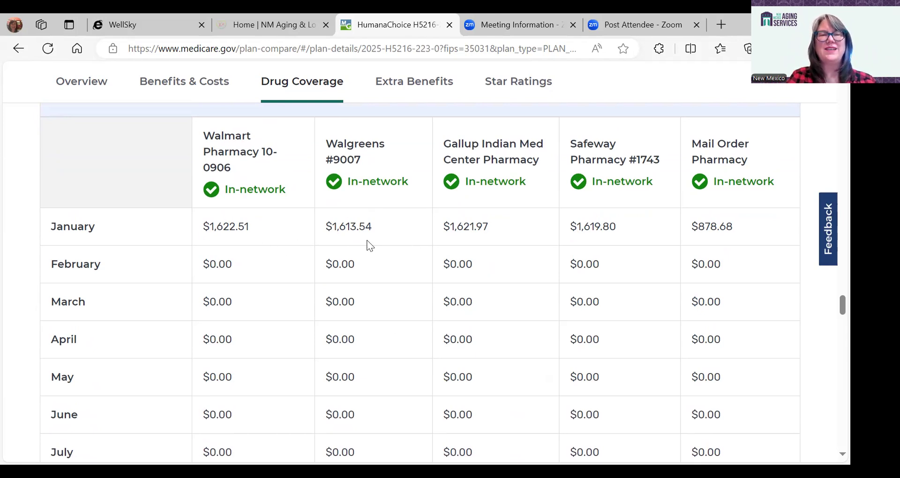
scroll(398, 352, down, 2)
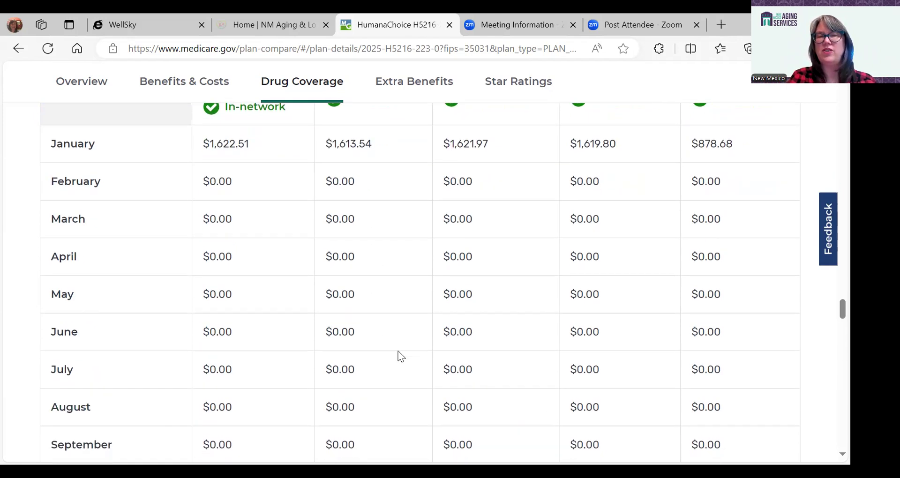
scroll(400, 356, down, 2)
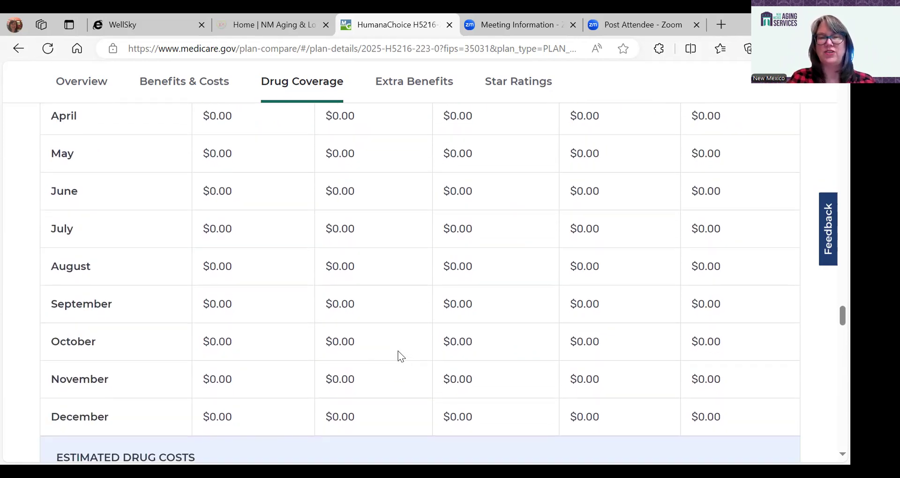
Expand Safeway Pharmacy #1743's drug costs during coverage phases and review the retail, before-deductible, after-deductible and out-of-pocket cap costs
scroll(401, 357, down, 4)
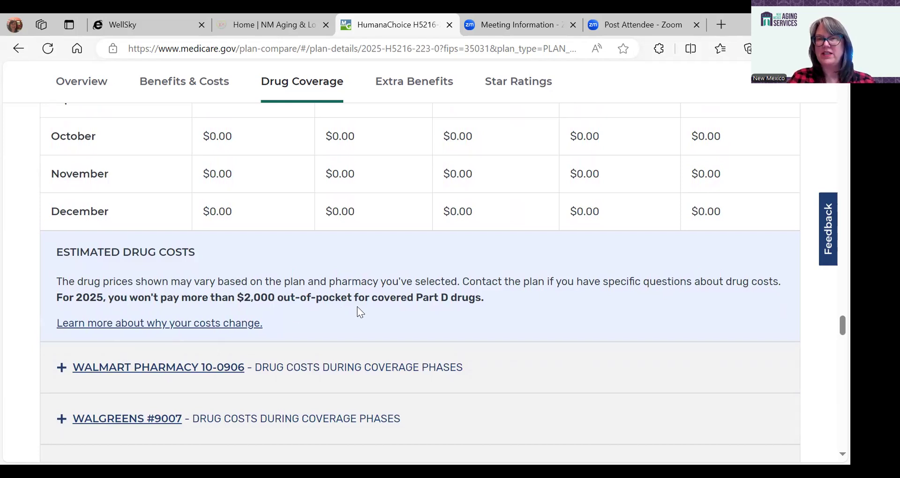
scroll(374, 318, down, 2)
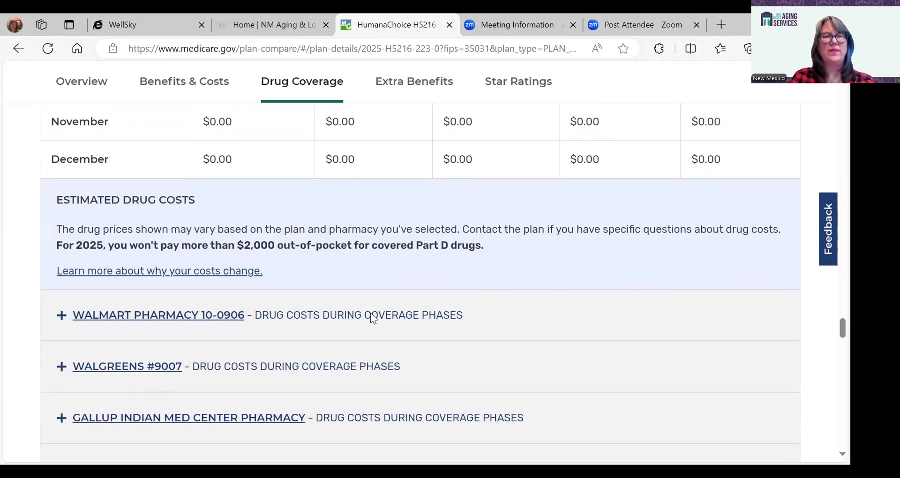
scroll(371, 319, down, 2)
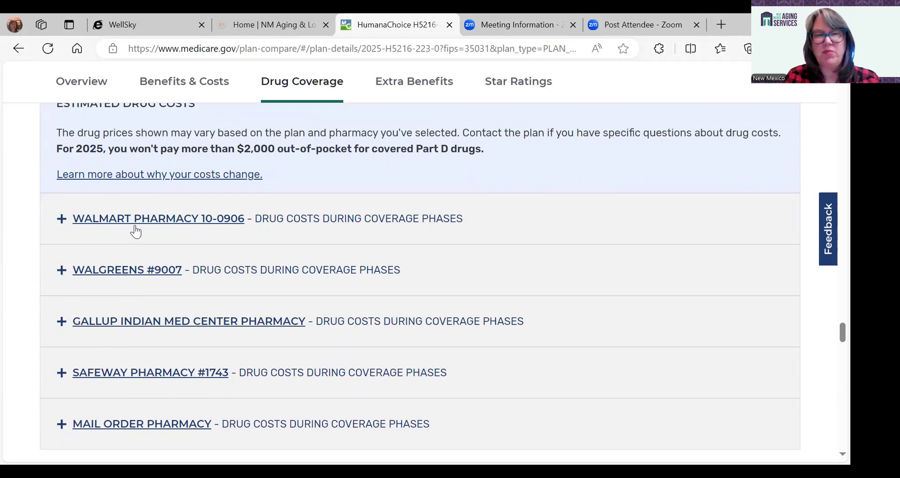
click(130, 373)
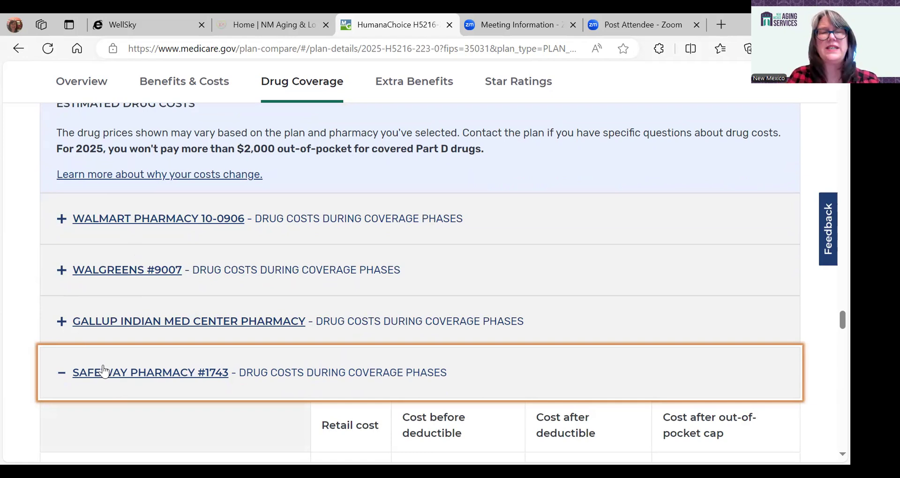
scroll(150, 358, down, 2)
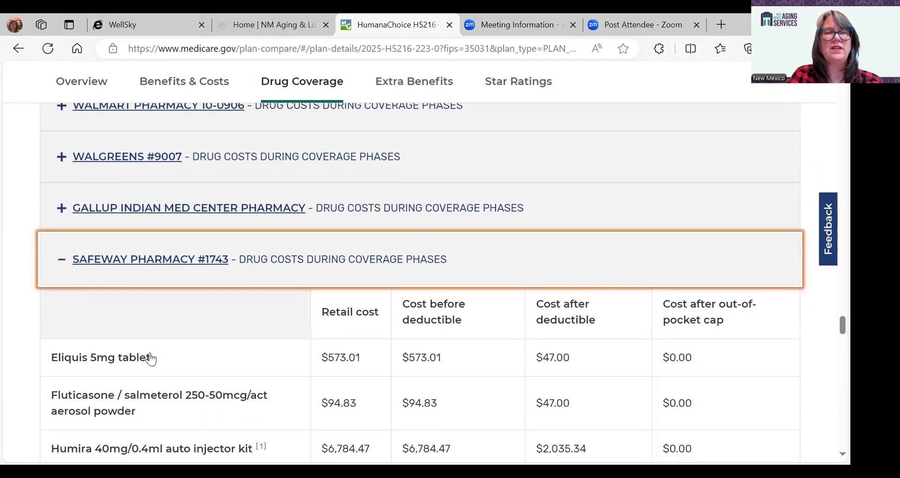
scroll(150, 358, down, 2)
scroll(151, 354, left, 1)
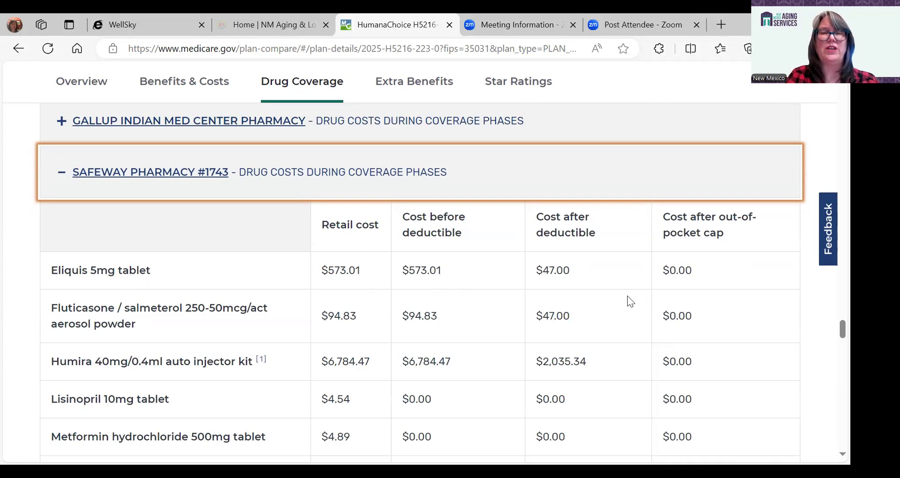
Review the remaining drug costs and the monthly totals for each coverage phase at Safeway Pharmacy #1743
scroll(626, 342, down, 1)
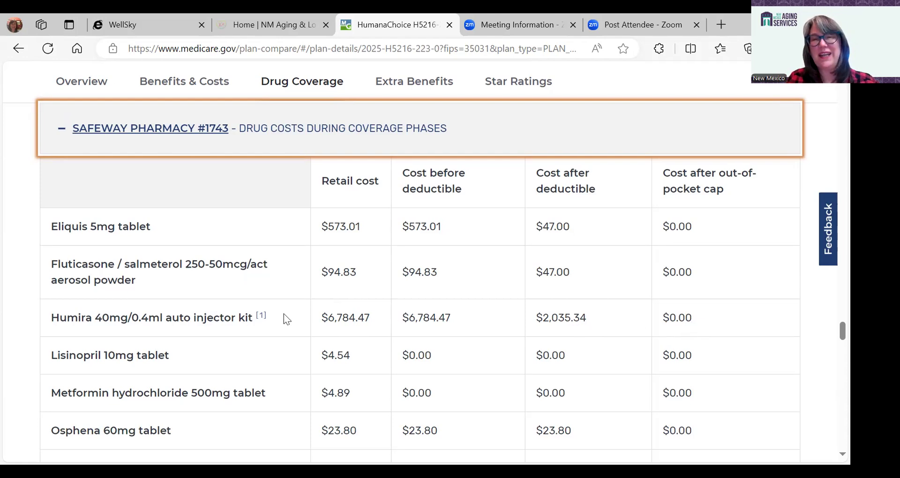
scroll(304, 351, down, 1)
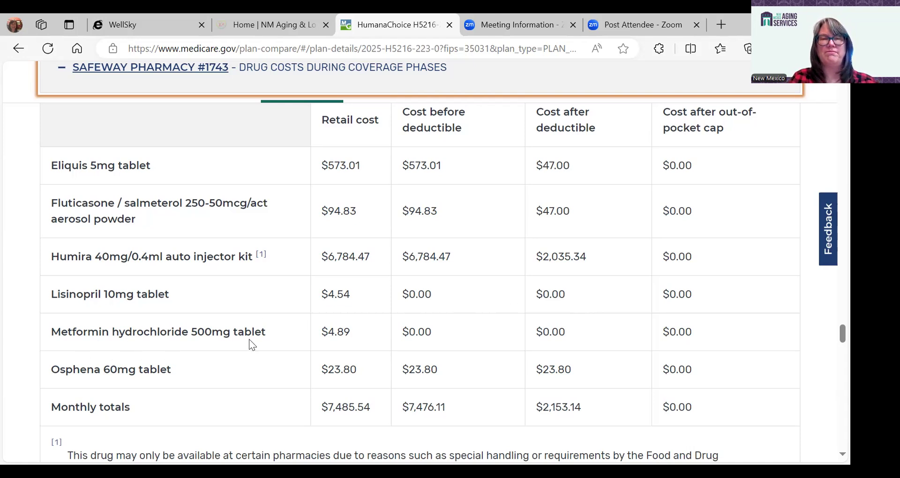
scroll(249, 340, down, 1)
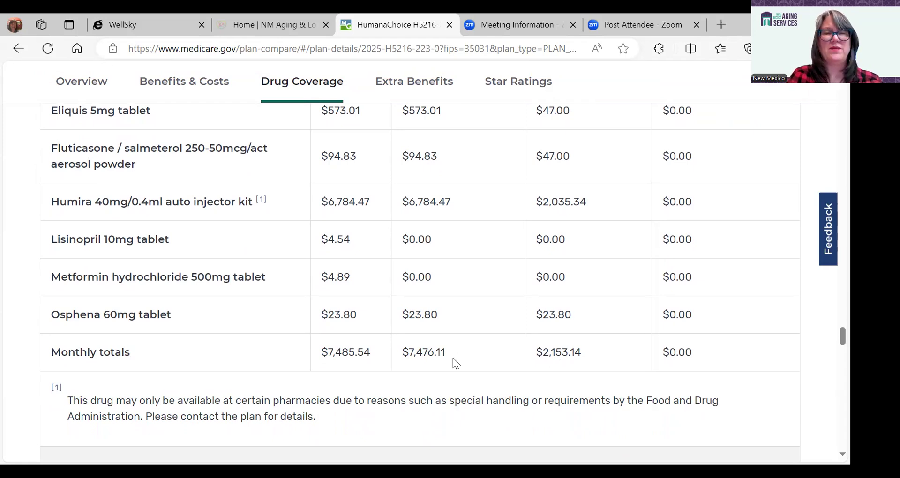
scroll(453, 358, down, 3)
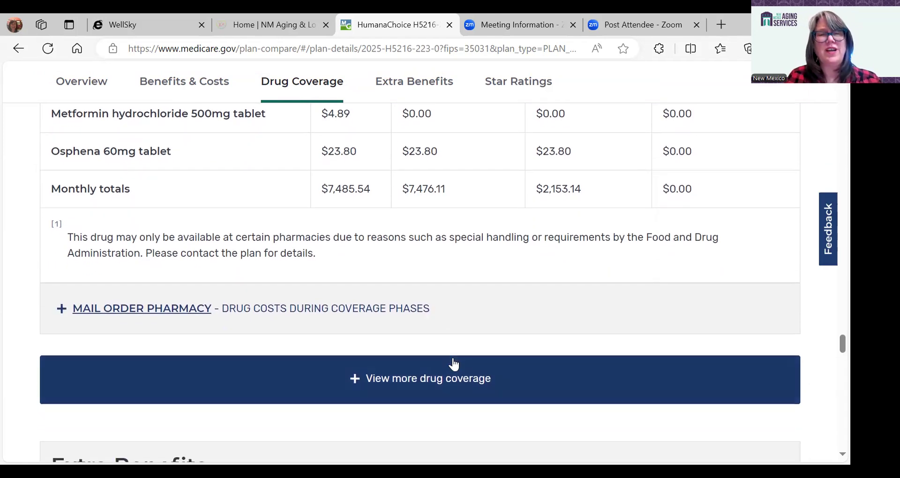
Expand the additional drug coverage details and review the standard retail one-month costs by drug tier for the initial and catastrophic phases
scroll(453, 359, down, 3)
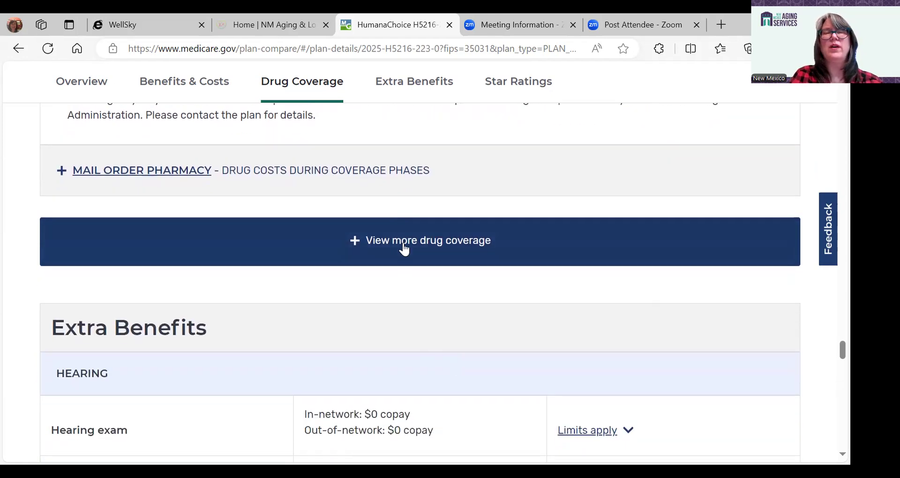
click(404, 248)
scroll(362, 317, down, 2)
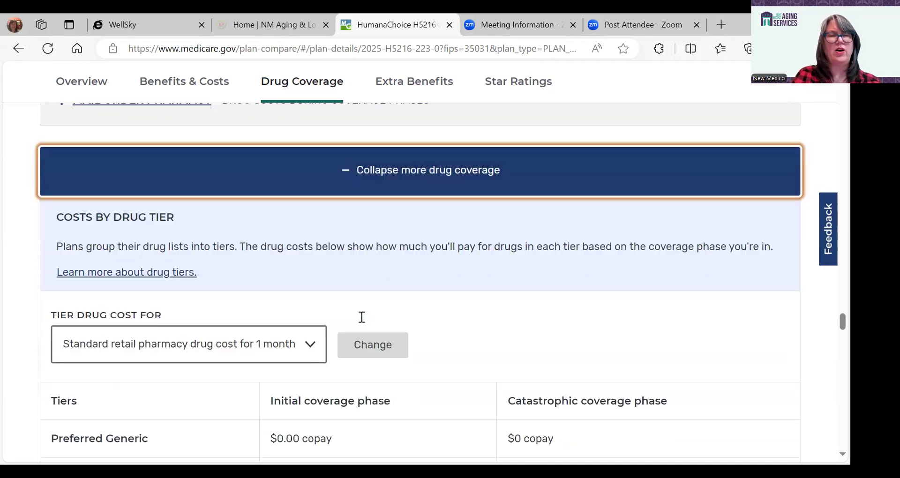
scroll(362, 317, down, 3)
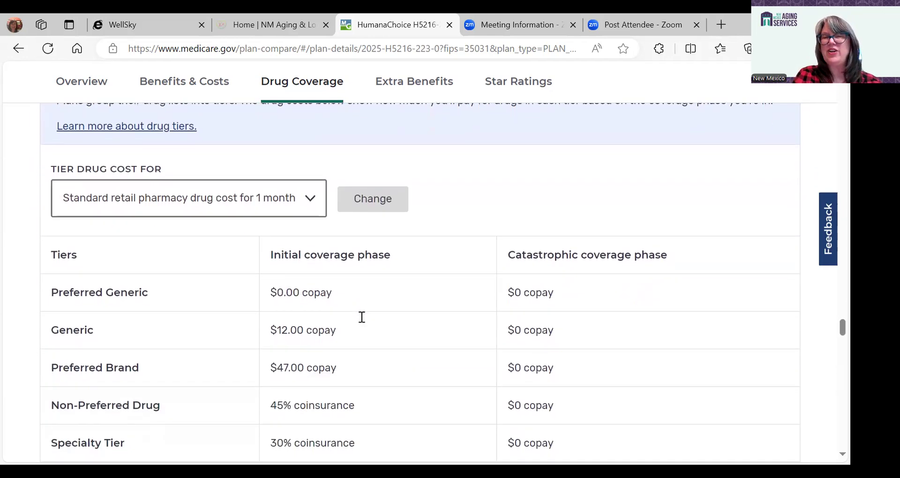
Check each drug's tier, prior authorization, quantity limits and step therapy requirements under the other drug information
scroll(362, 317, down, 4)
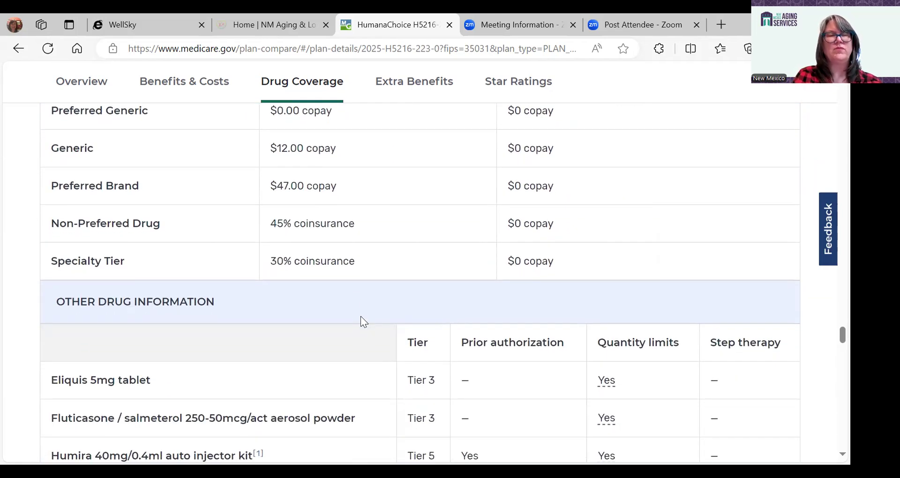
scroll(218, 273, down, 3)
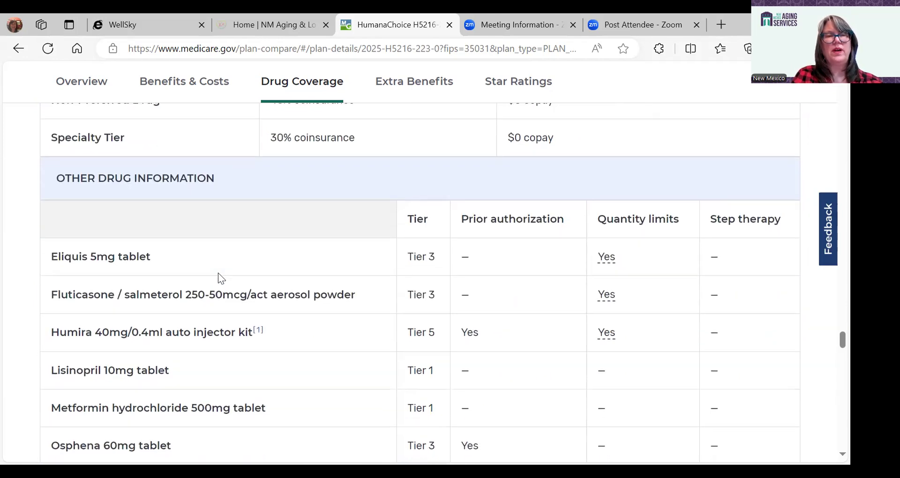
scroll(218, 273, down, 1)
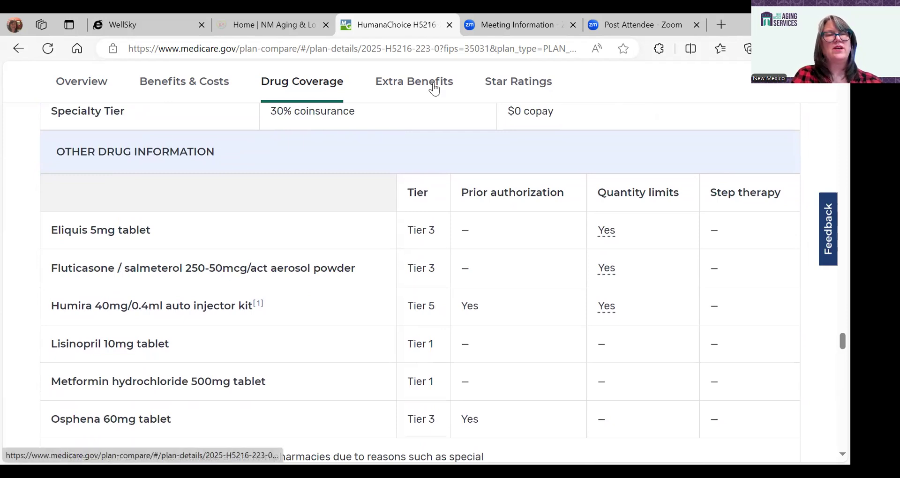
Return to the HumanaChoice H5216-223 plan overview and go back to the plan search results
right_click(86, 85)
key(Escape)
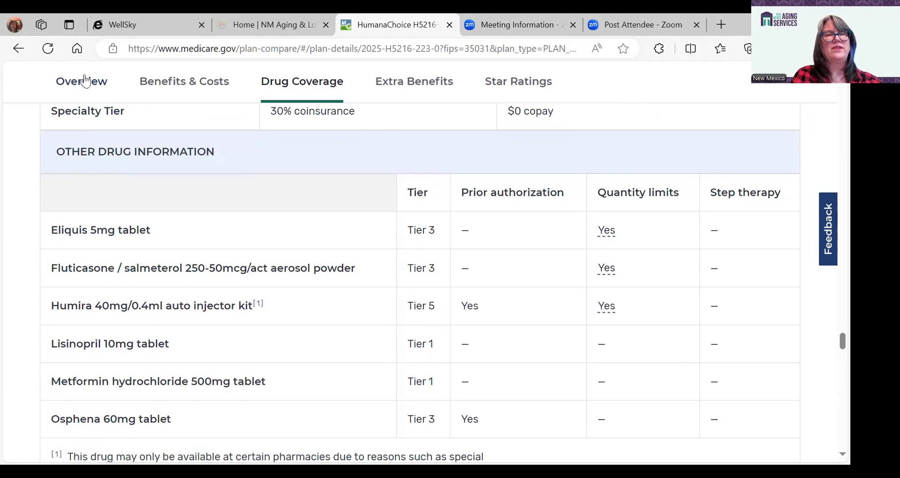
click(87, 86)
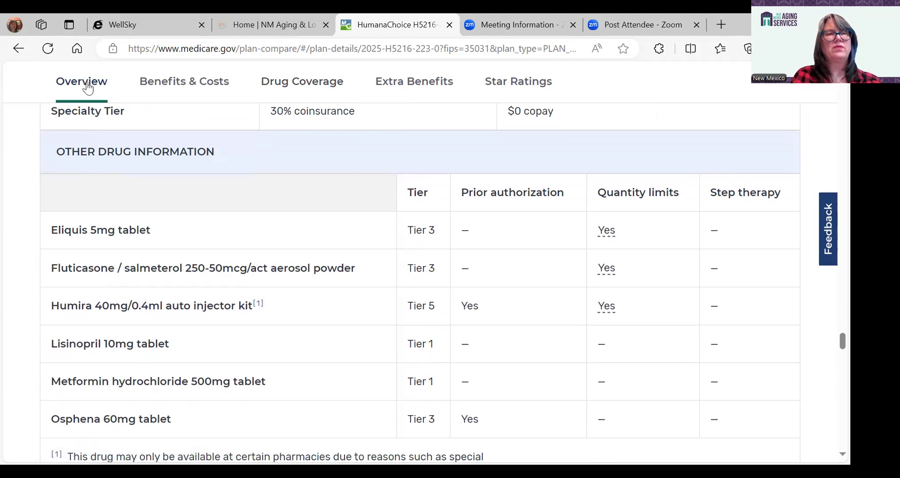
scroll(88, 119, up, 4)
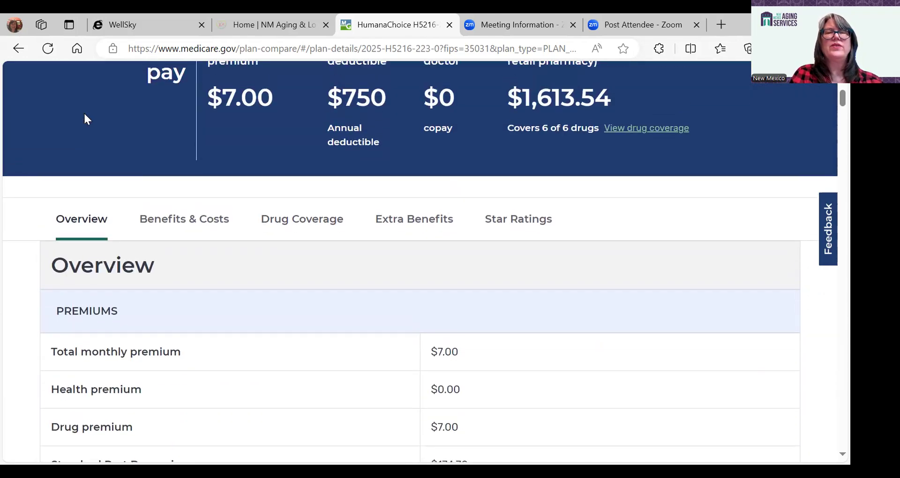
scroll(86, 117, up, 5)
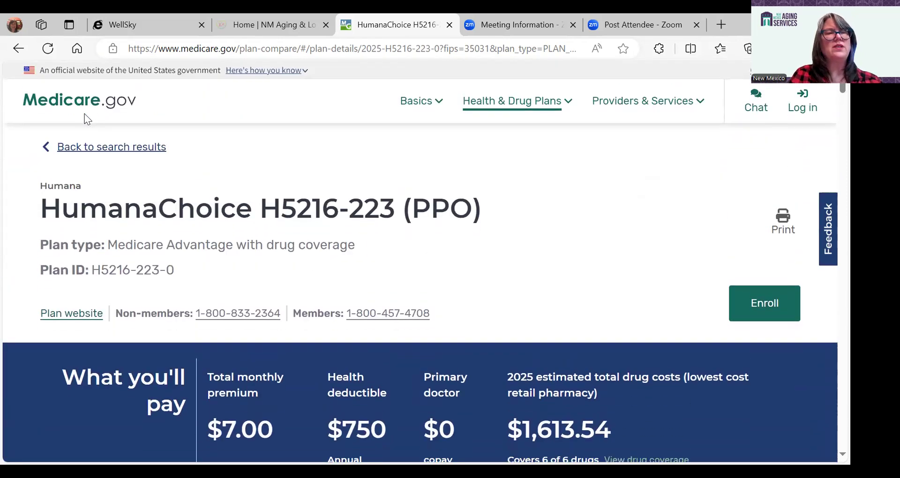
click(113, 151)
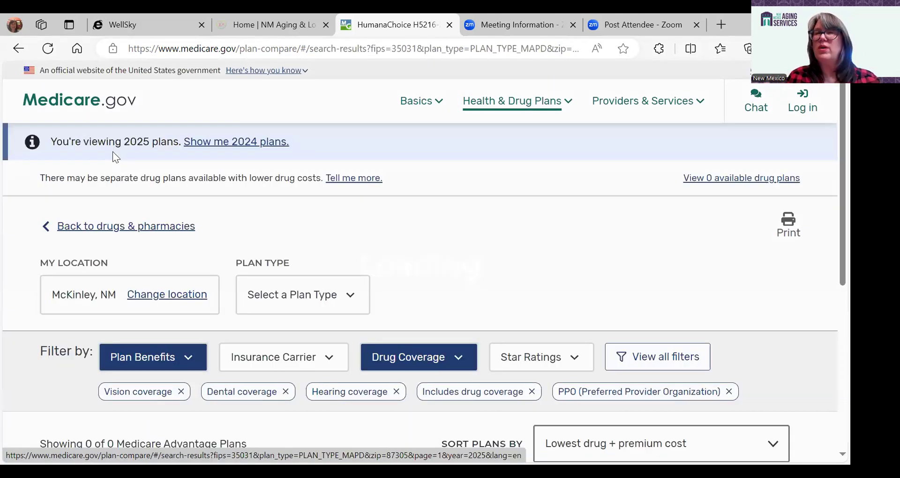